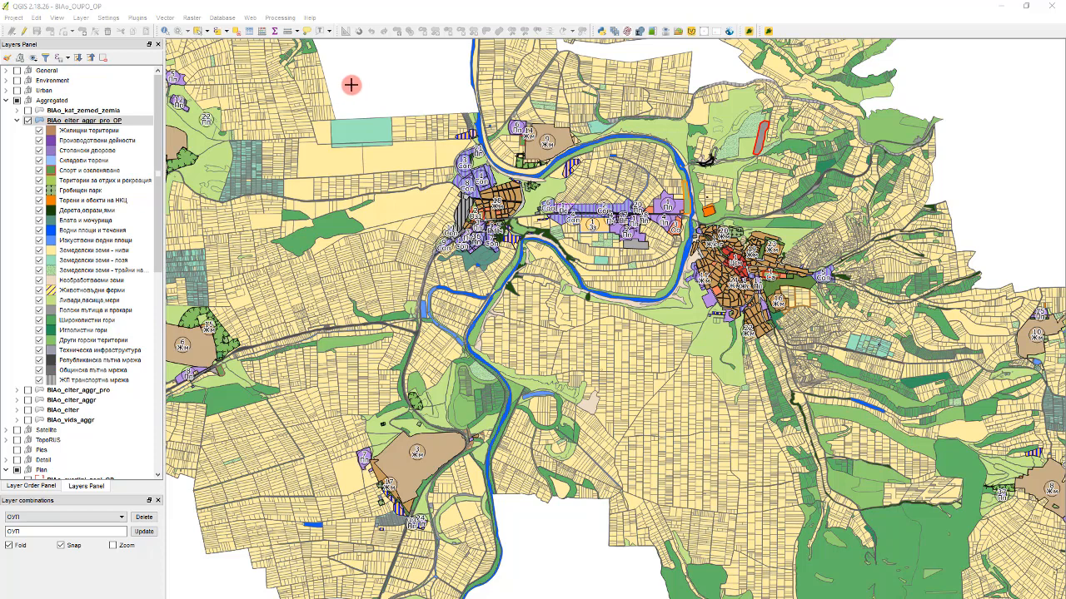
- Look through the attribute table of the BIAo_elter_aggr_pro_OP layer and close it
click(90, 121)
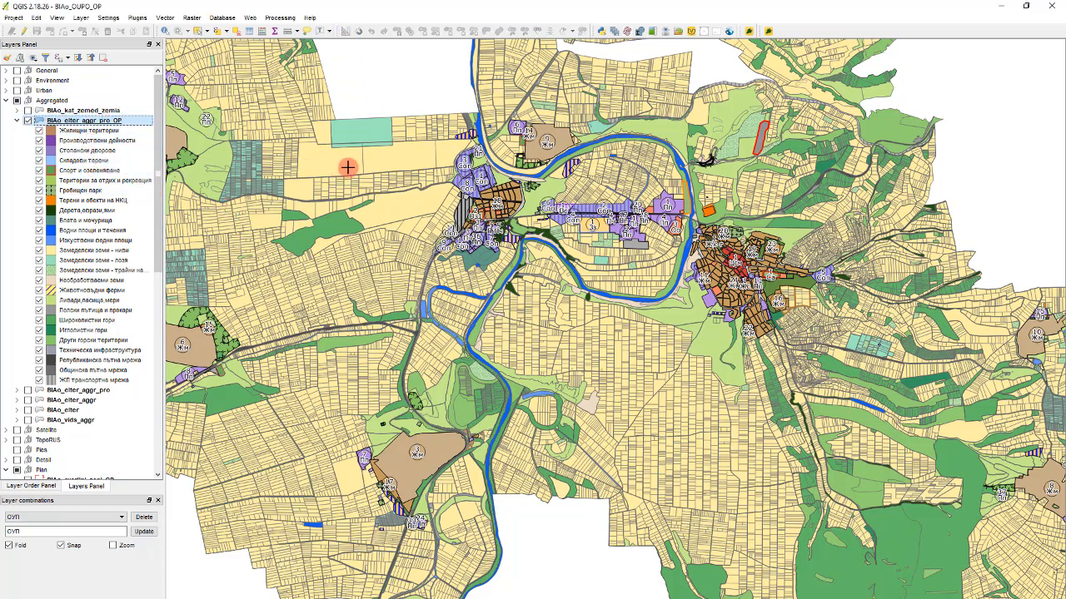
double_click(117, 123)
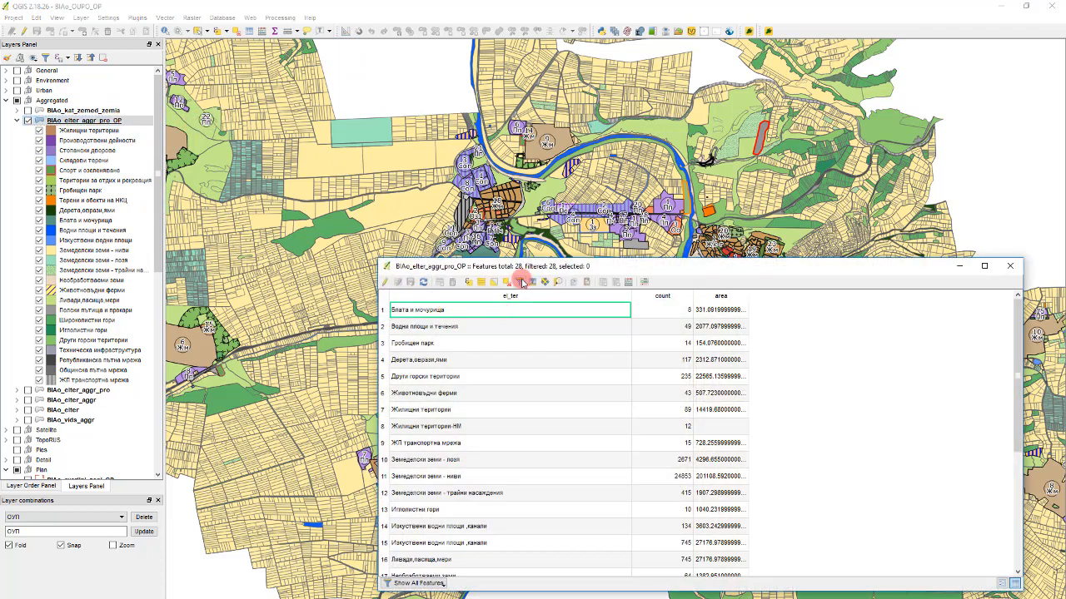
click(1010, 266)
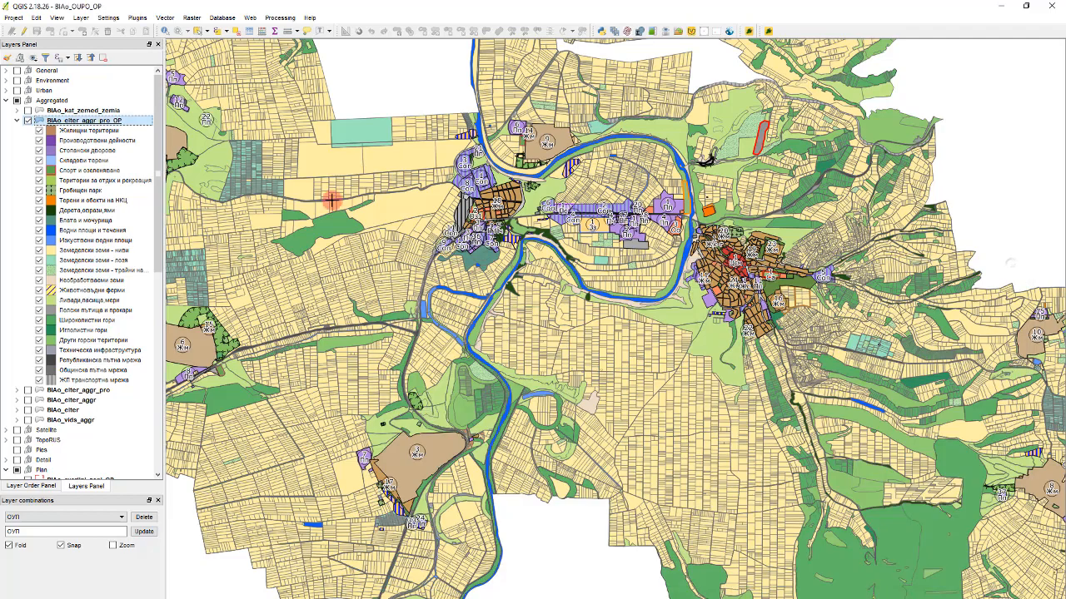
- Activate the Select Features tool for picking polygons around the central settlement
click(198, 32)
scroll(849, 329, down, 1)
scroll(745, 271, up, 1)
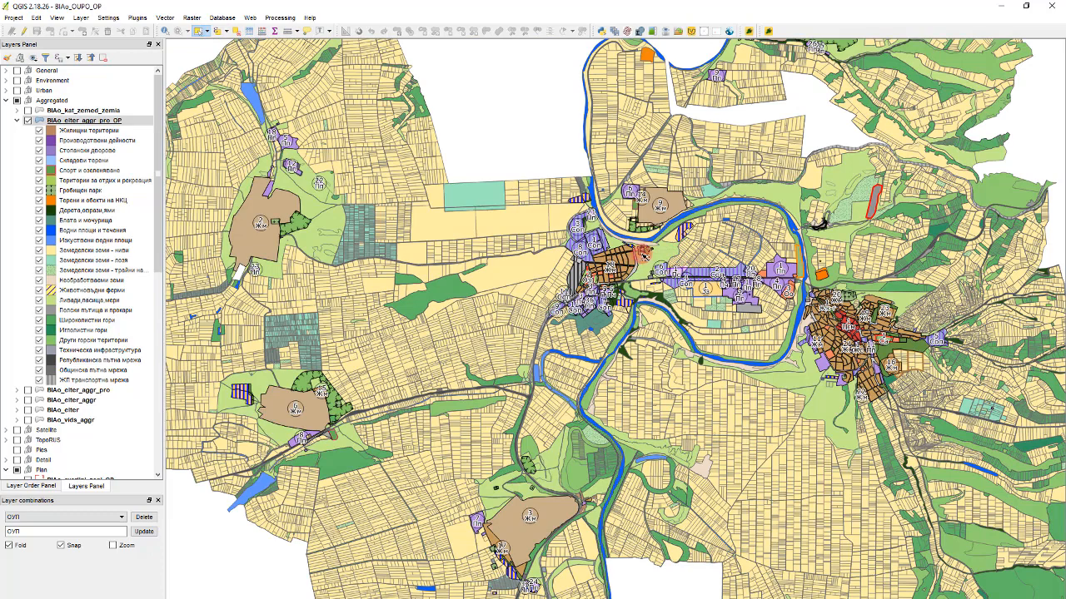
scroll(642, 254, up, 4)
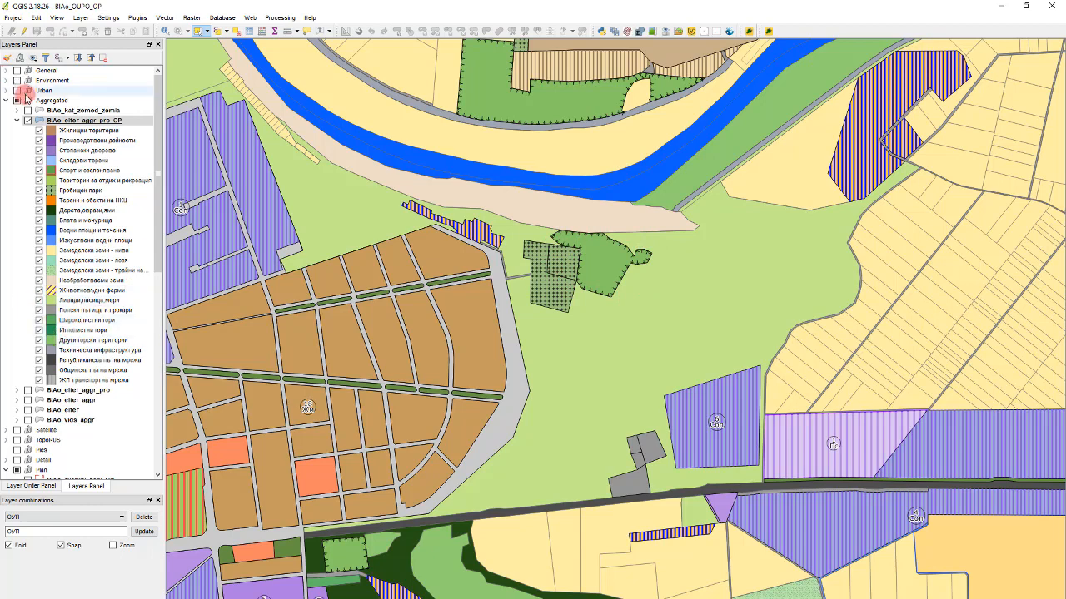
- Hide all legend categories of the BIAo_zones_aggr_OP layer
scroll(100, 251, down, 4)
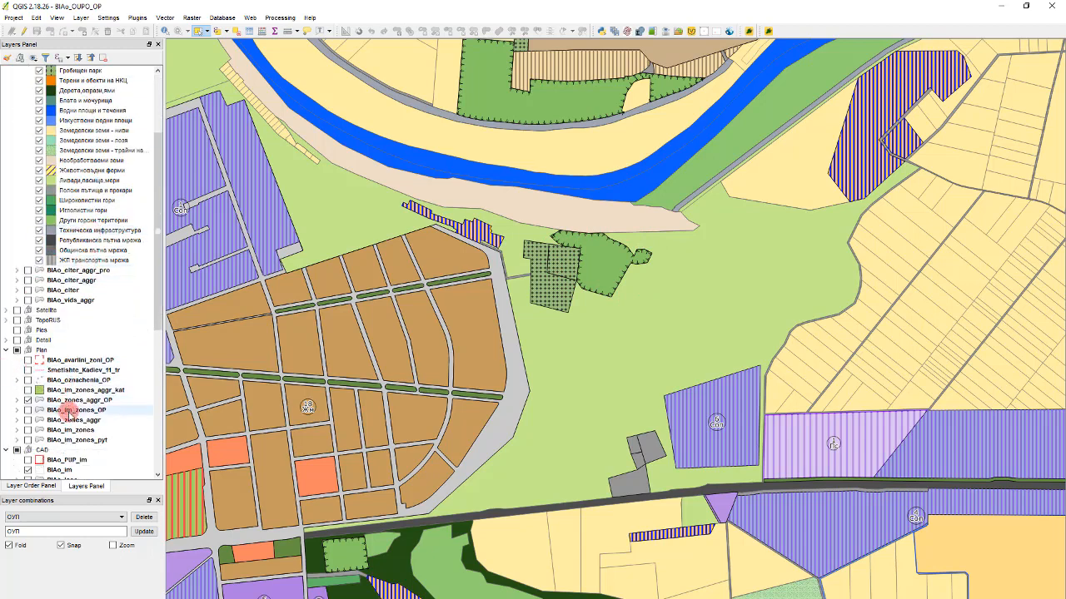
click(17, 400)
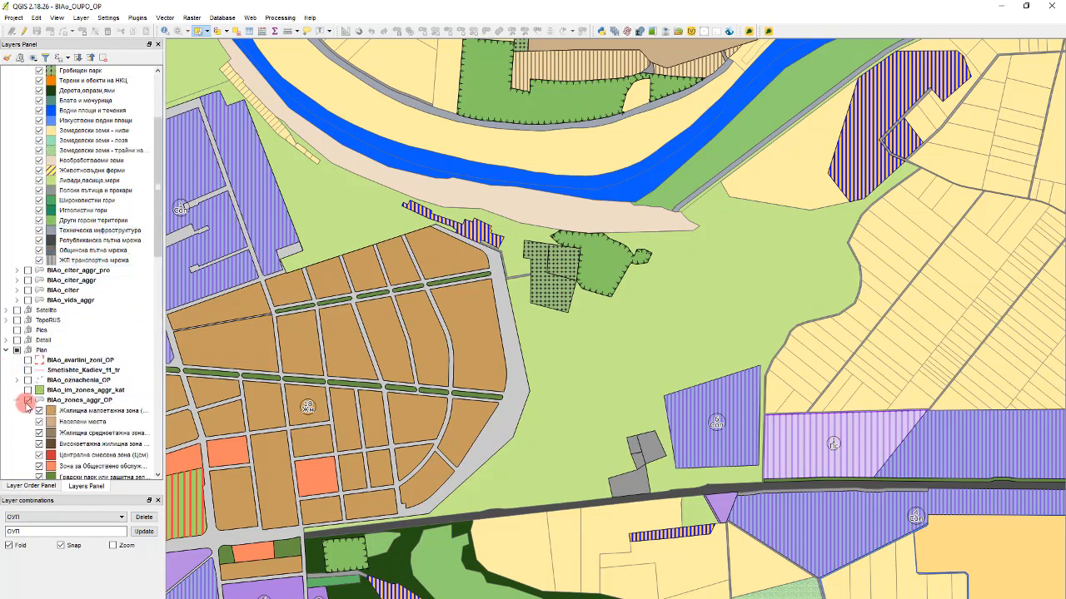
scroll(73, 405, down, 3)
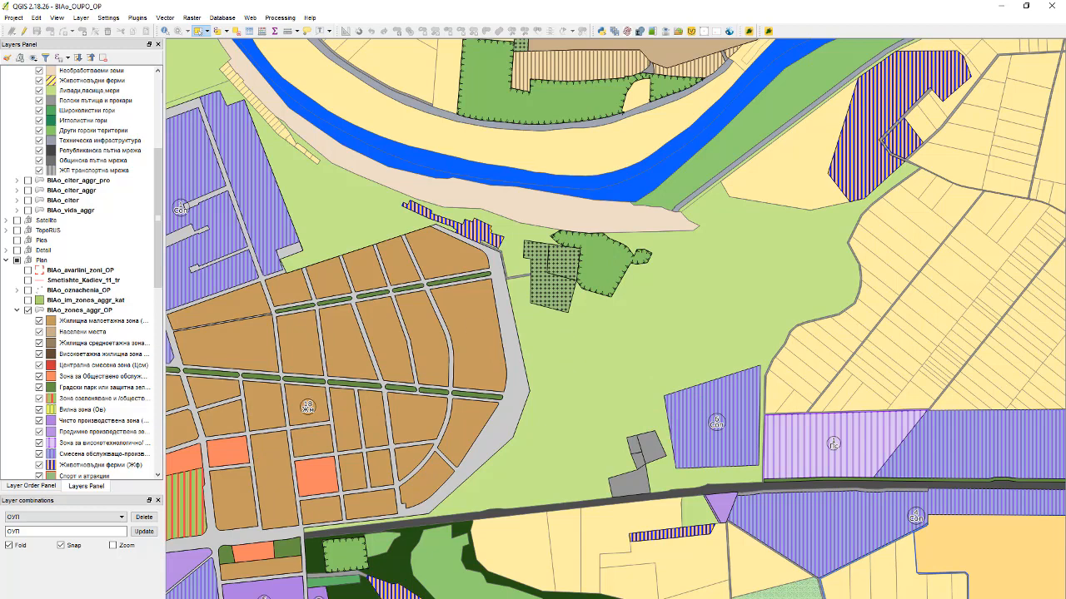
right_click(108, 364)
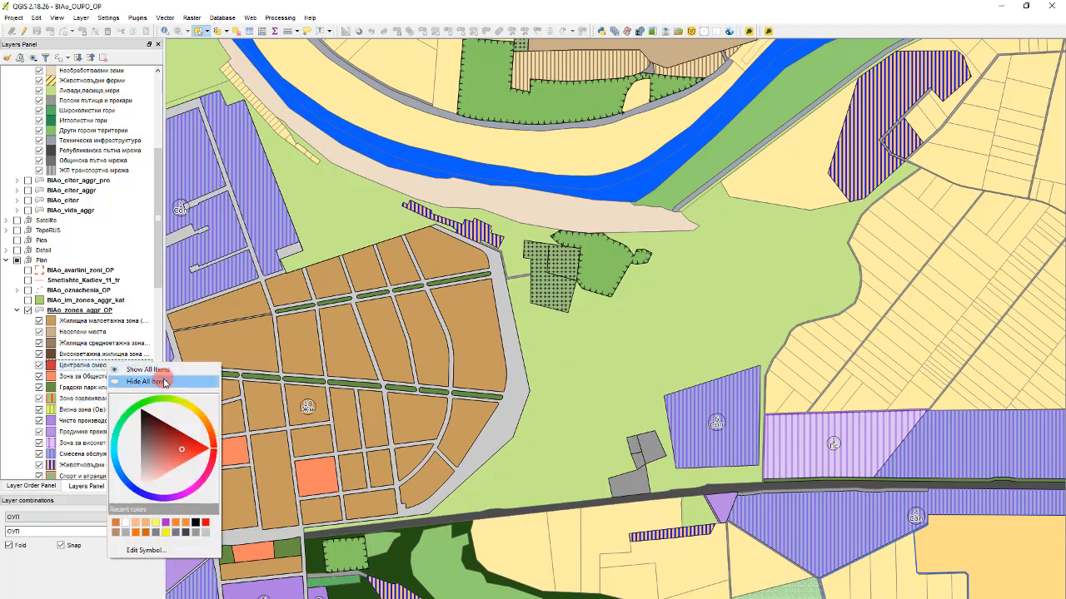
click(149, 381)
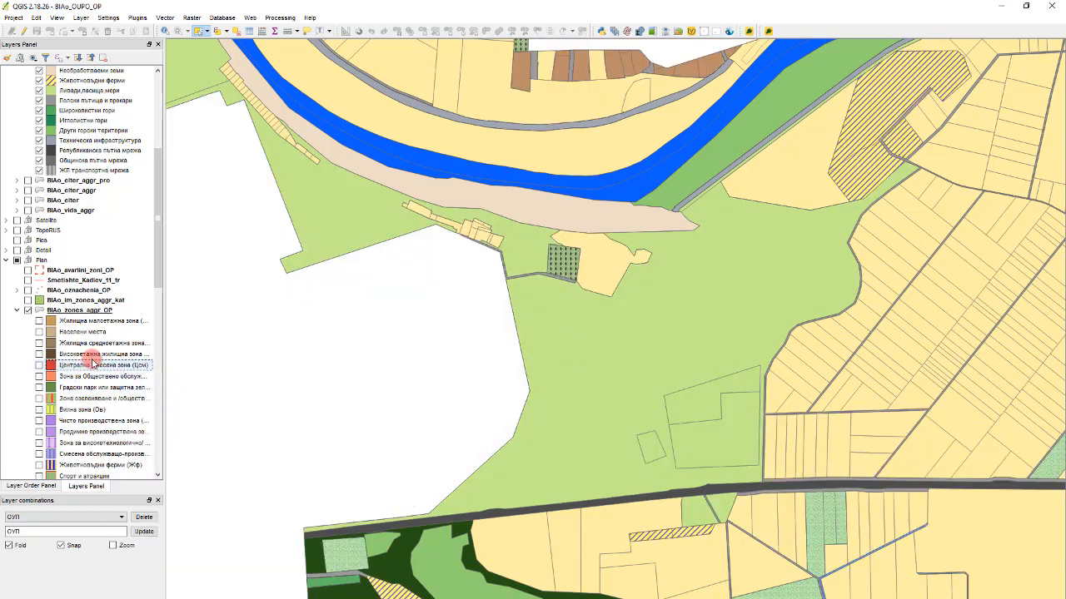
- Display only the "Нарушени терени за рекулти..." category of the BIAo_zones_aggr_OP layer
scroll(84, 363, down, 1)
scroll(84, 363, down, 3)
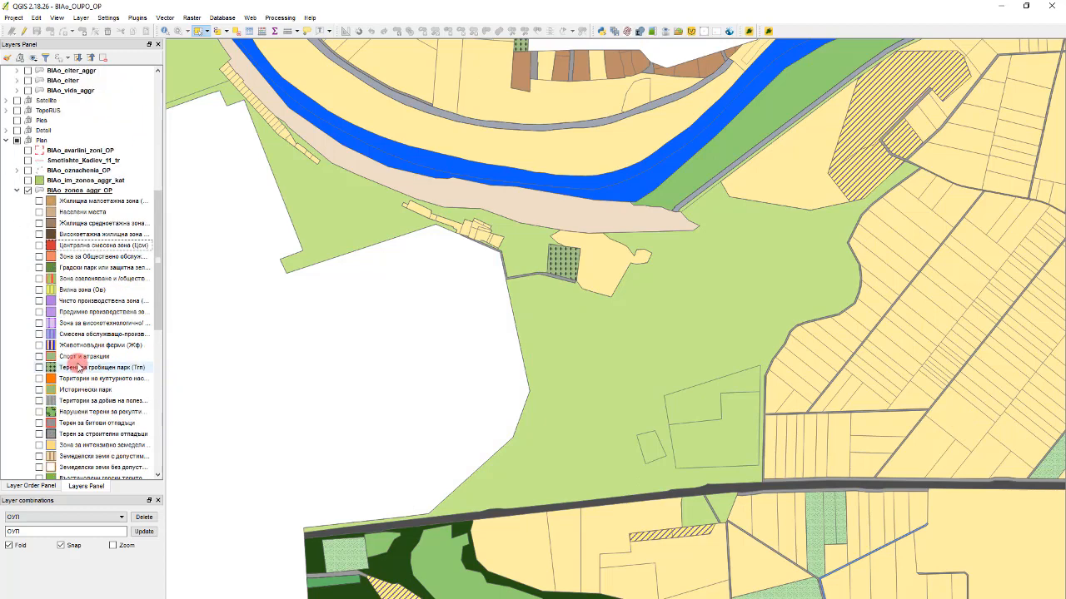
click(38, 368)
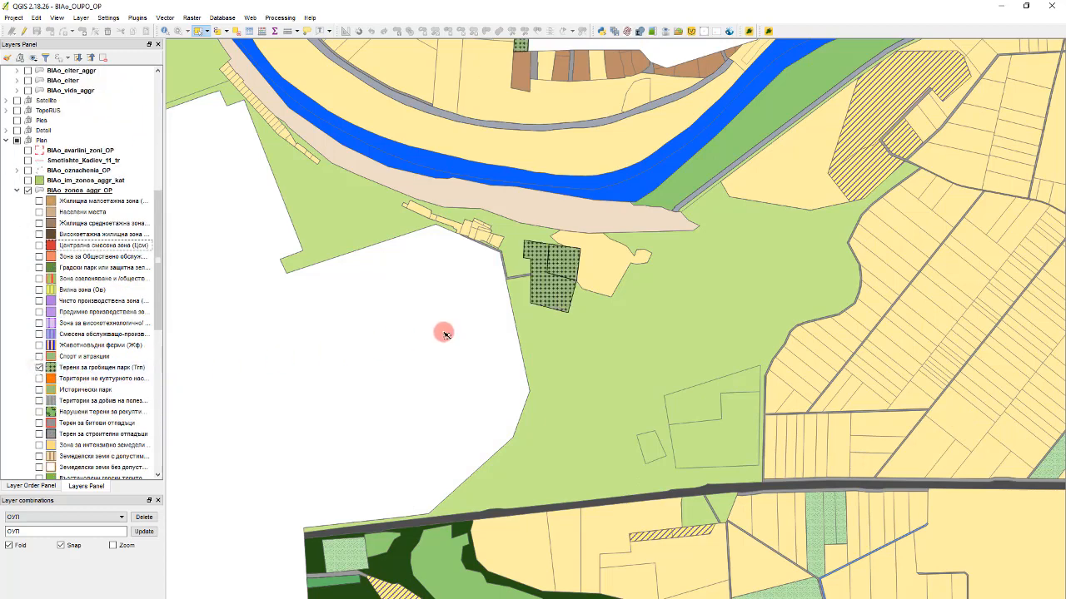
click(39, 368)
click(40, 411)
click(39, 413)
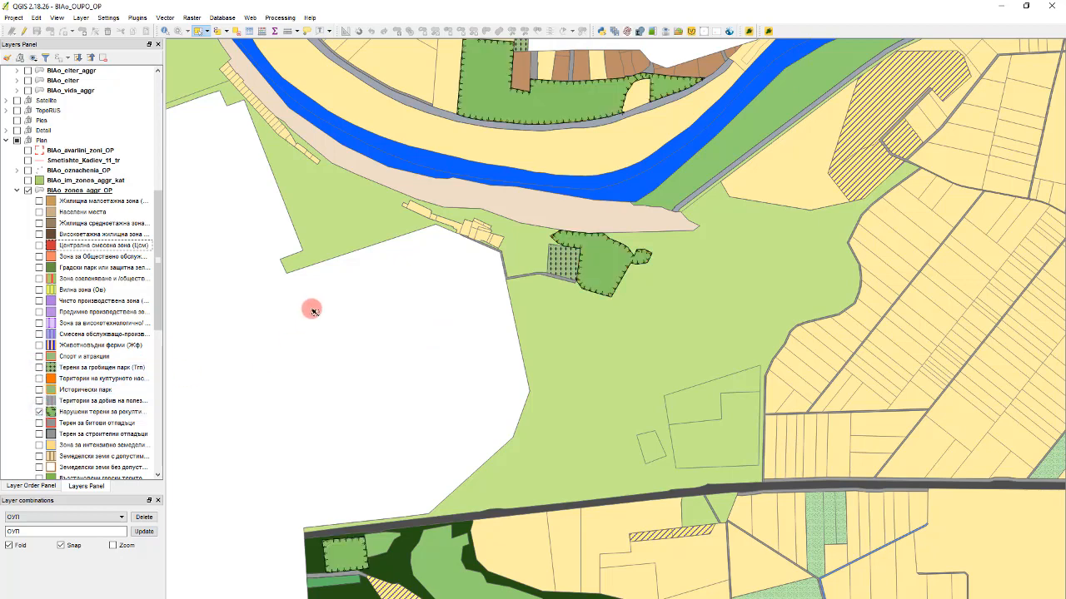
- Set the layer transparency of BIAo_elter_aggr_pro_OP to 50 in its style properties
drag(473, 248, 523, 81)
scroll(84, 250, up, 3)
scroll(83, 251, up, 8)
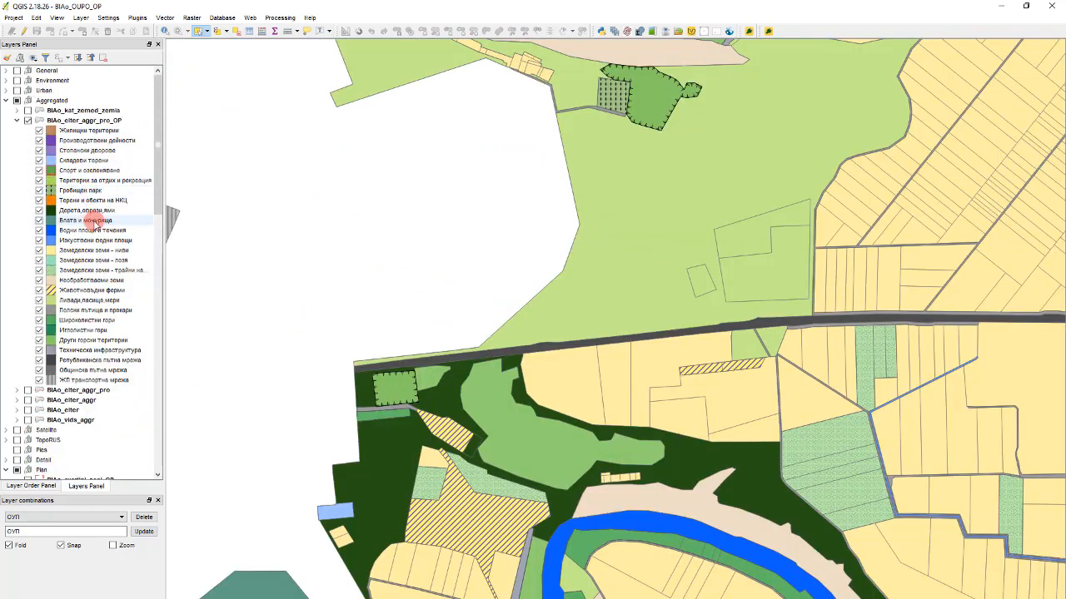
click(102, 122)
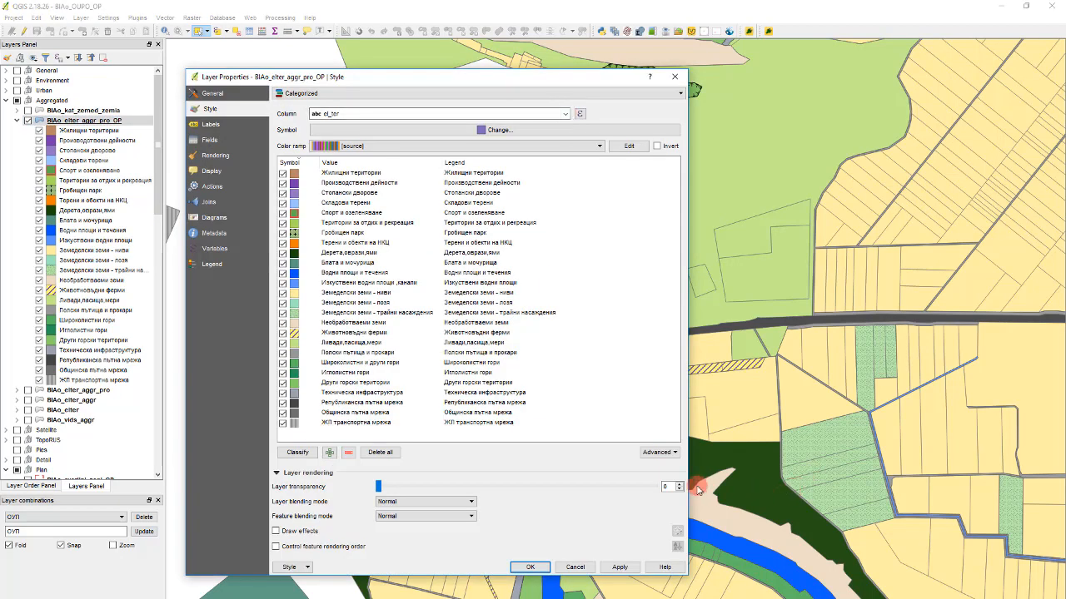
drag(671, 487, 603, 487)
text(50)
click(530, 566)
- Hide the BIAo_zones_aggr_OP layer to inspect the land use beneath the elongated disturbed terrain beside the forest
scroll(599, 283, down, 1)
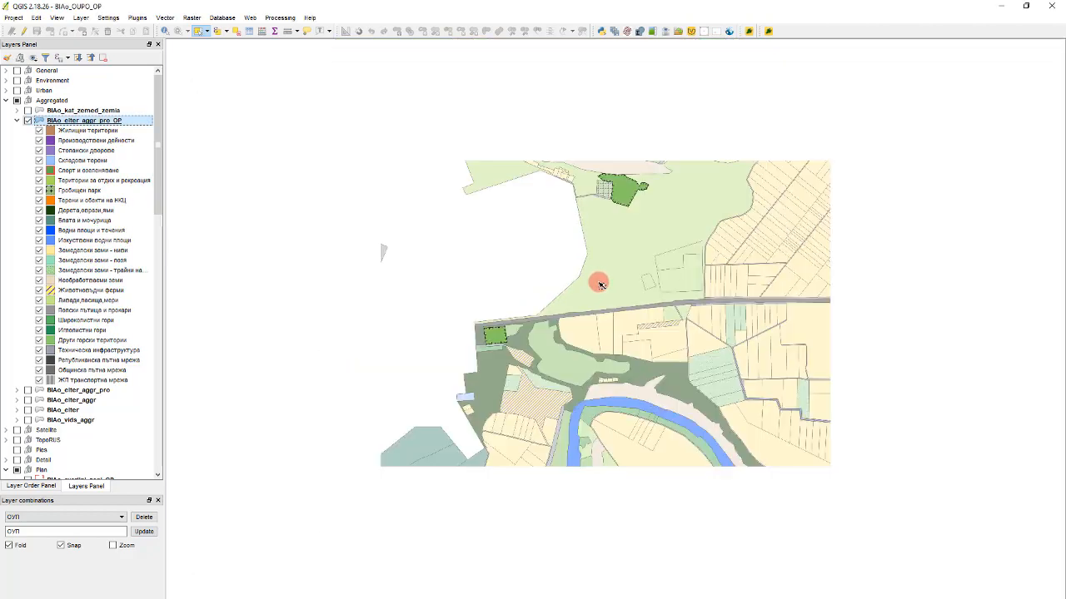
scroll(598, 218, down, 2)
scroll(411, 296, down, 1)
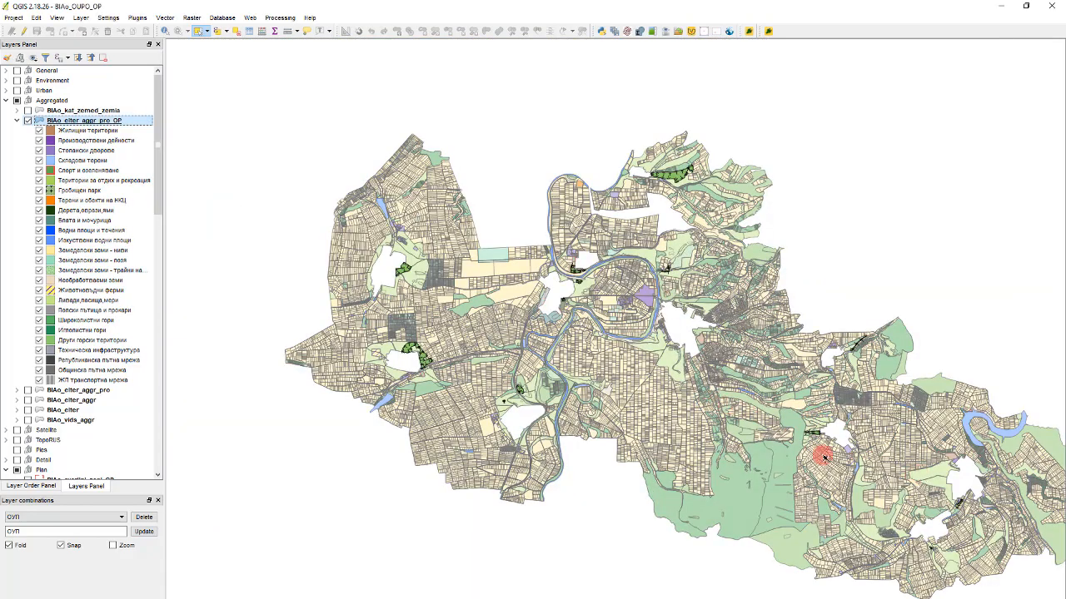
scroll(823, 456, up, 3)
scroll(595, 321, up, 1)
scroll(745, 337, up, 2)
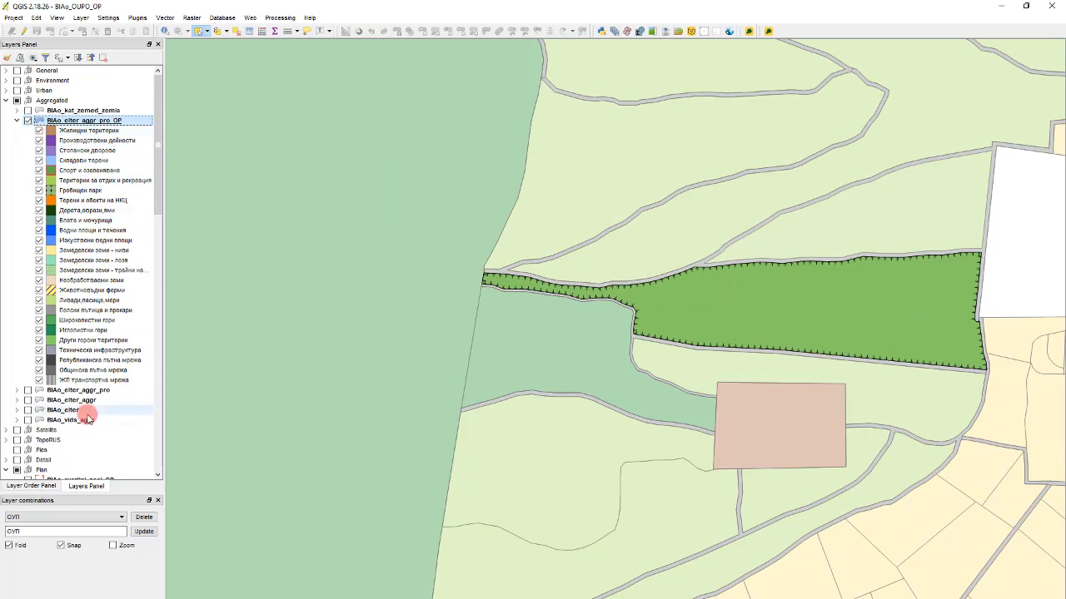
scroll(26, 404, down, 3)
click(27, 429)
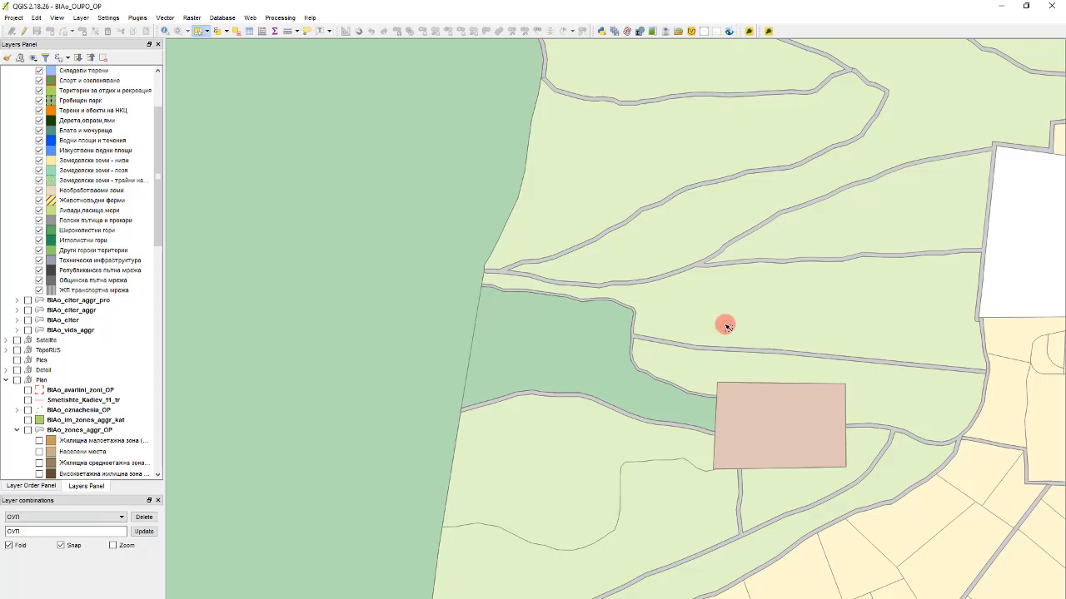
- Select the light green meadows and pastures feature east of the forest to inspect its extent
scroll(724, 325, down, 3)
scroll(735, 350, up, 2)
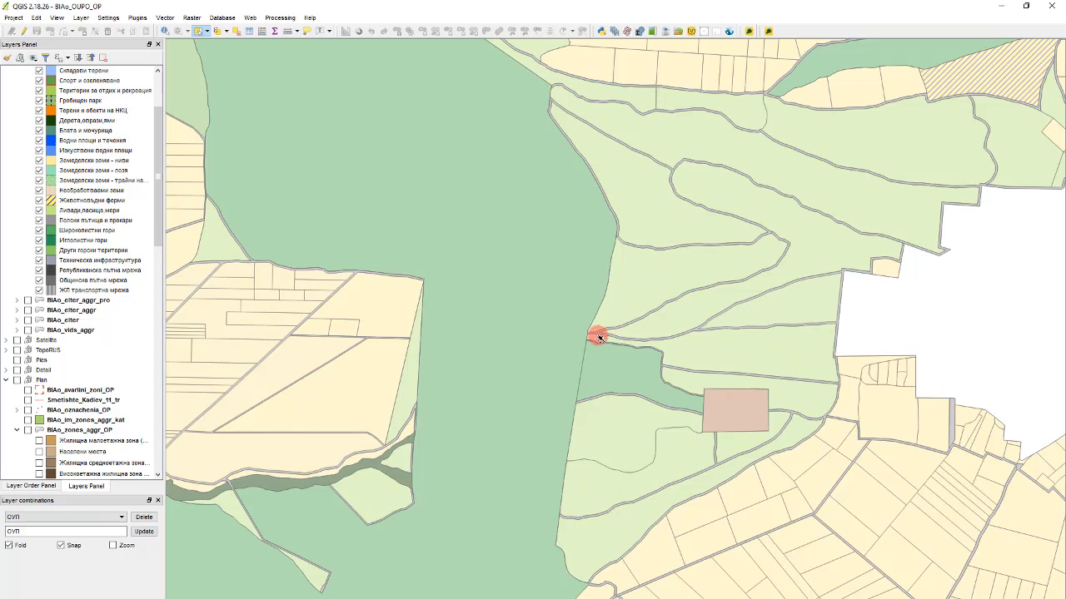
click(672, 289)
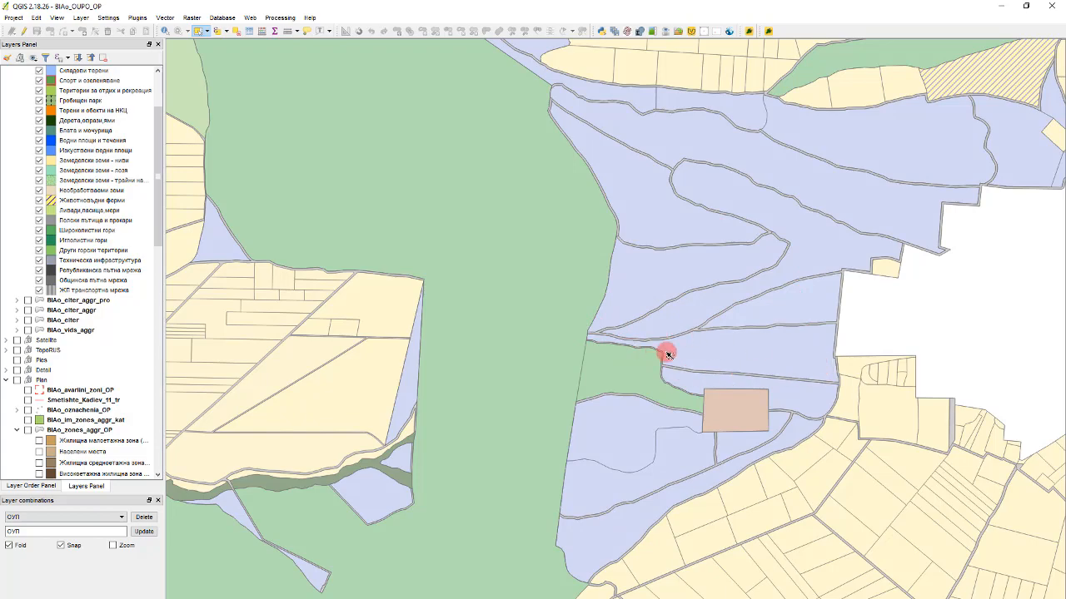
scroll(709, 291, down, 3)
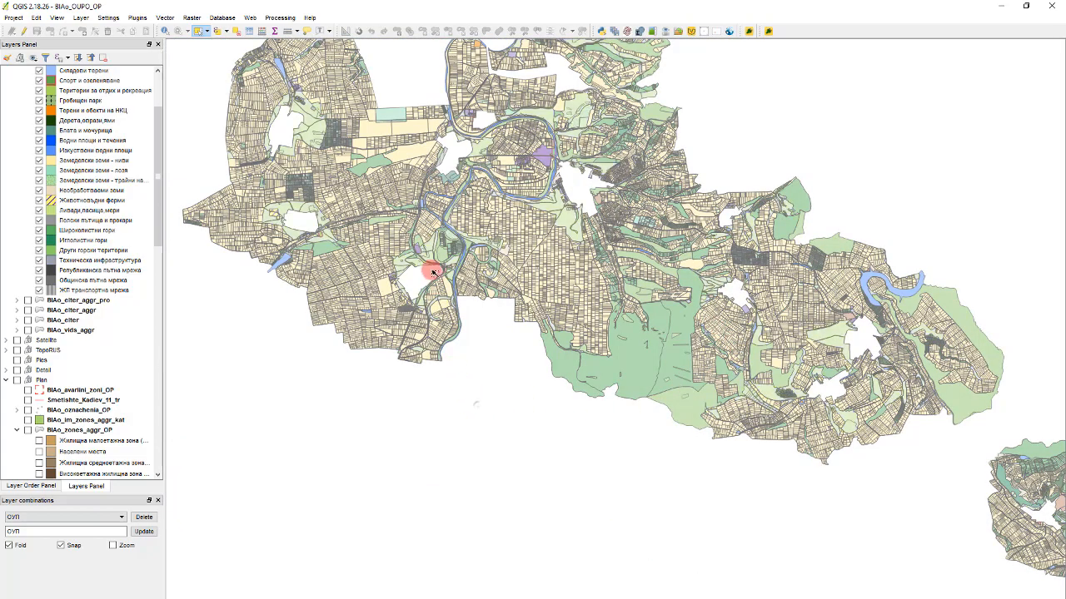
- Make the BIAo_zones_aggr_OP layer visible over the land-use map around the central settlement
scroll(409, 245, up, 3)
scroll(475, 274, down, 2)
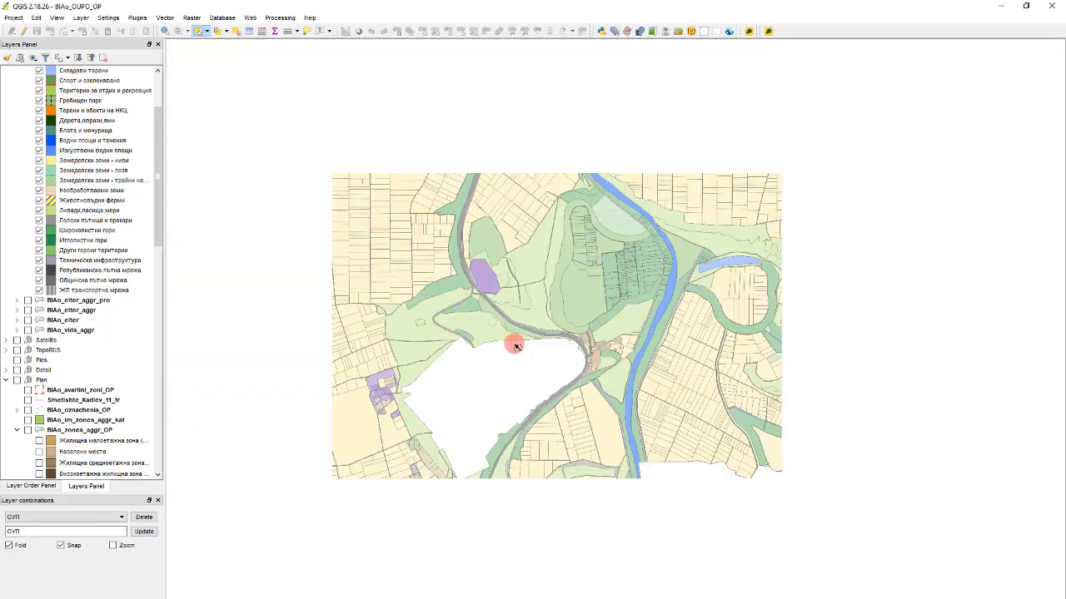
scroll(529, 342, down, 4)
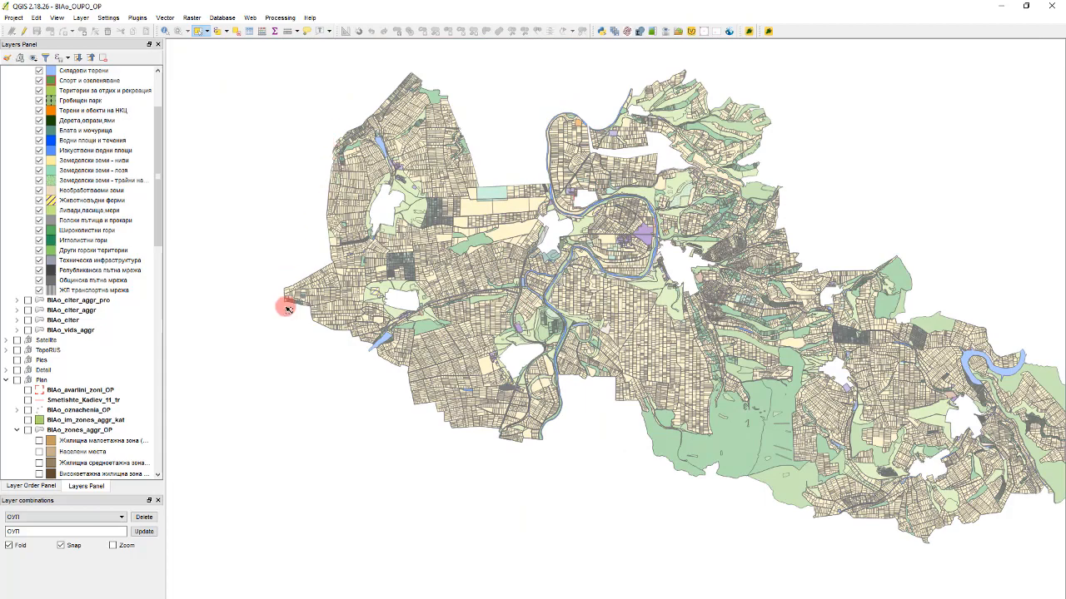
scroll(643, 234, up, 2)
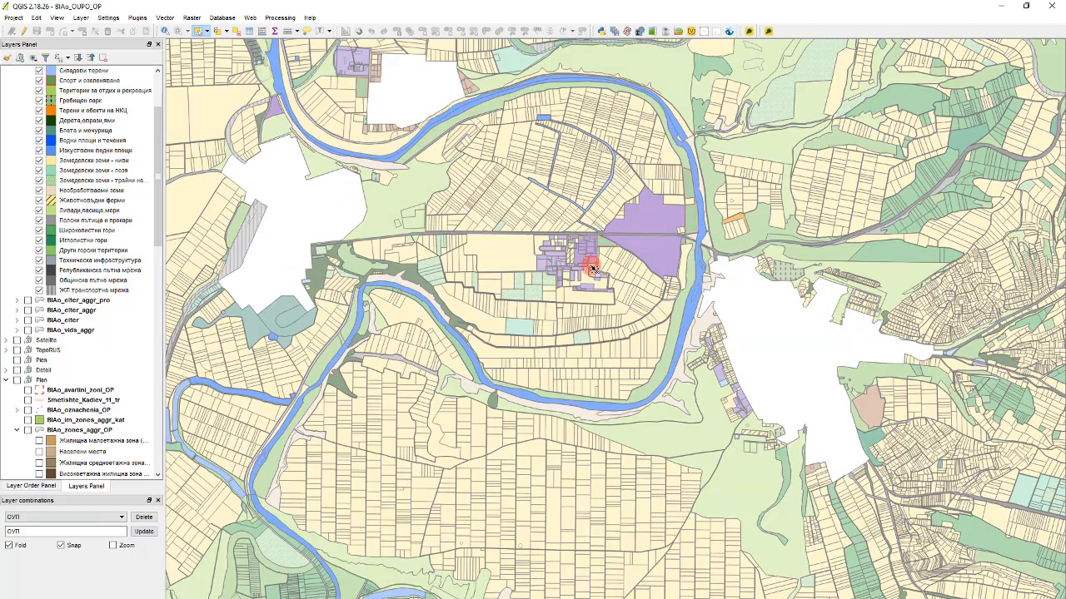
scroll(656, 239, down, 1)
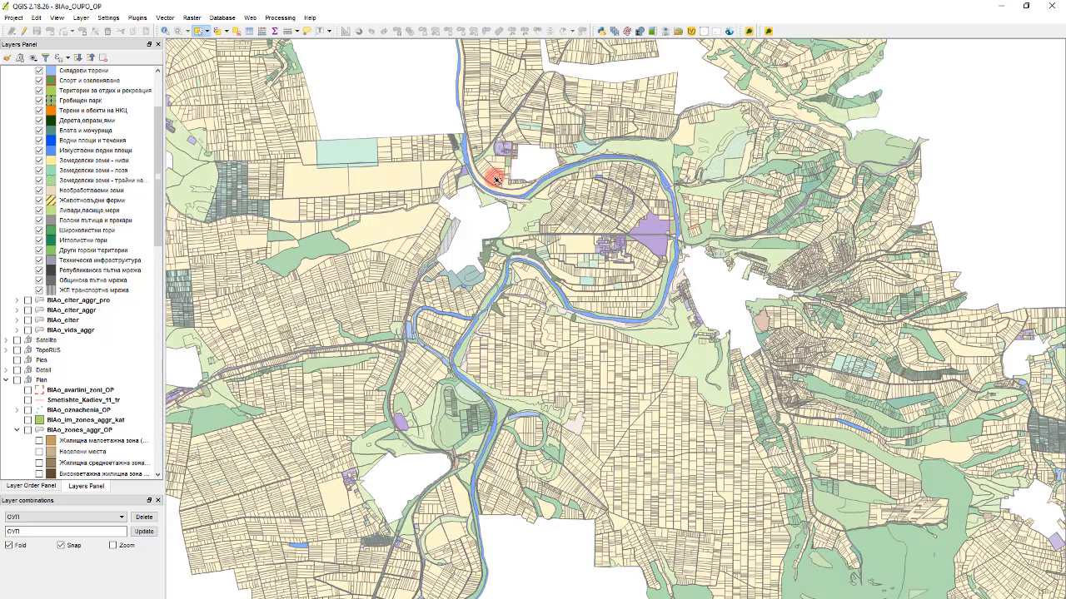
scroll(580, 222, up, 2)
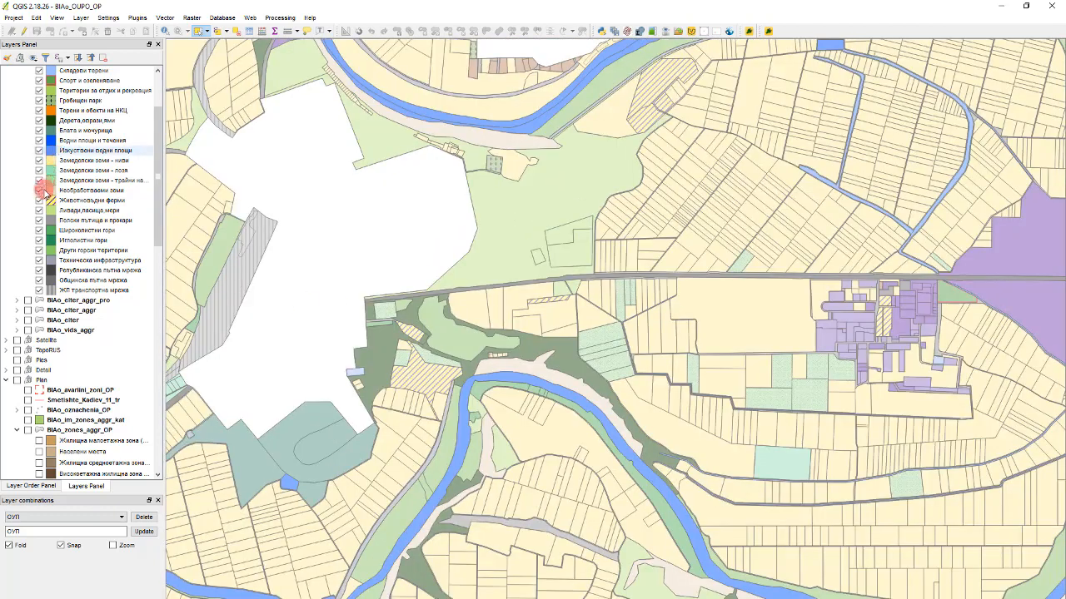
scroll(69, 367, down, 2)
click(27, 370)
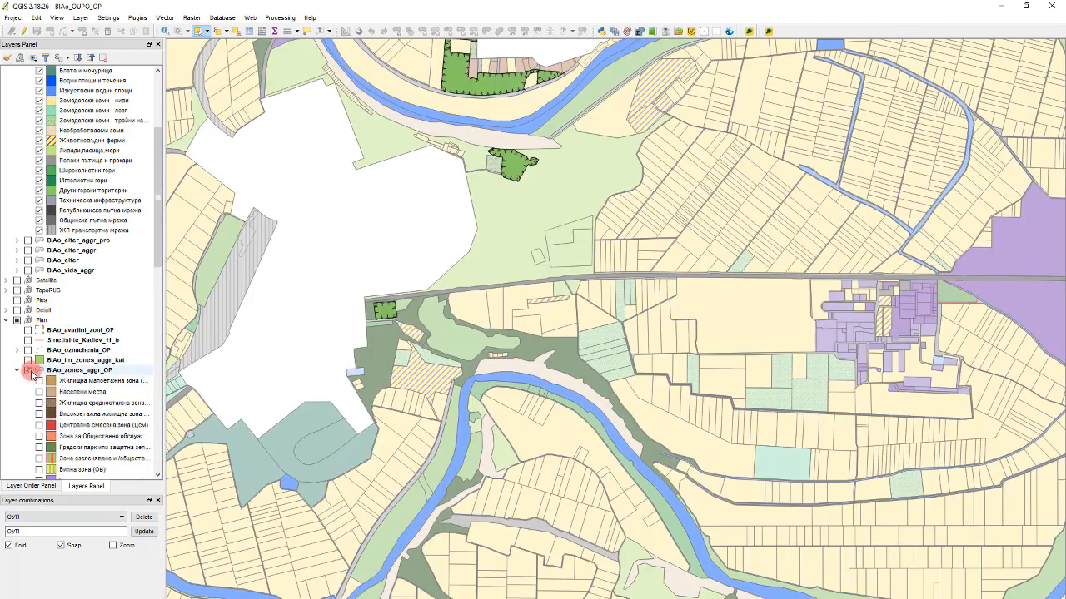
- Select the "Дерета,оврази,ями" feature surrounding the small rectangular disturbed terrain southeast of the settlement
scroll(544, 220, down, 1)
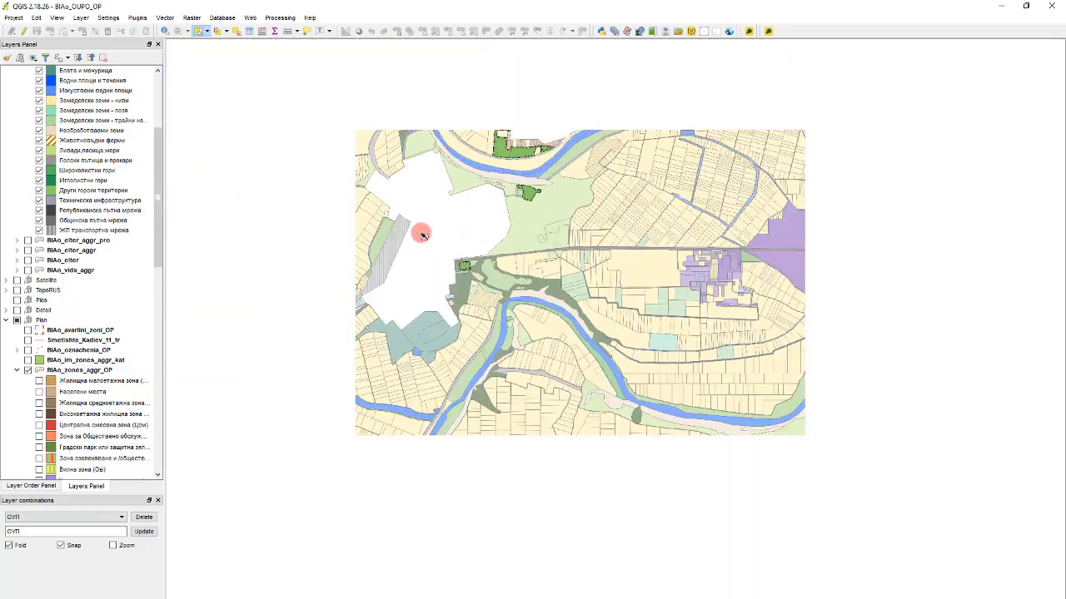
scroll(480, 265, up, 3)
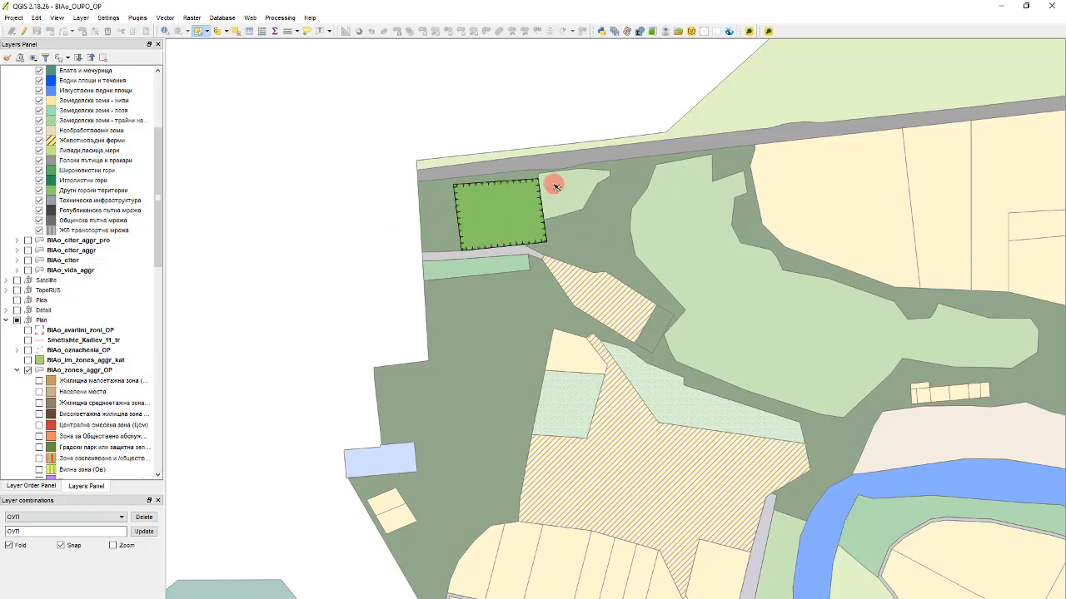
scroll(551, 356, down, 5)
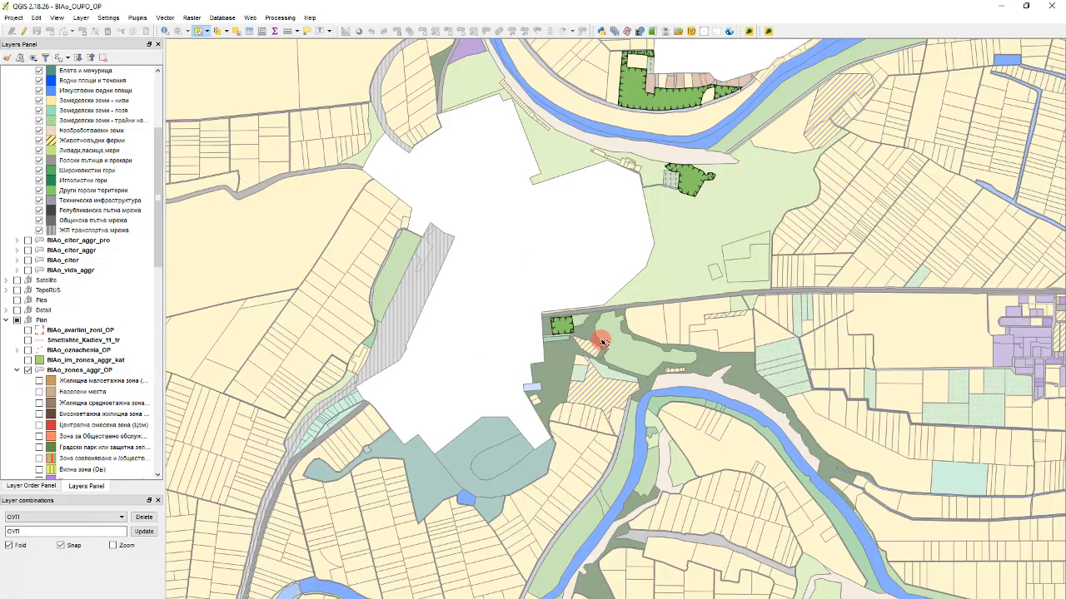
scroll(450, 235, up, 3)
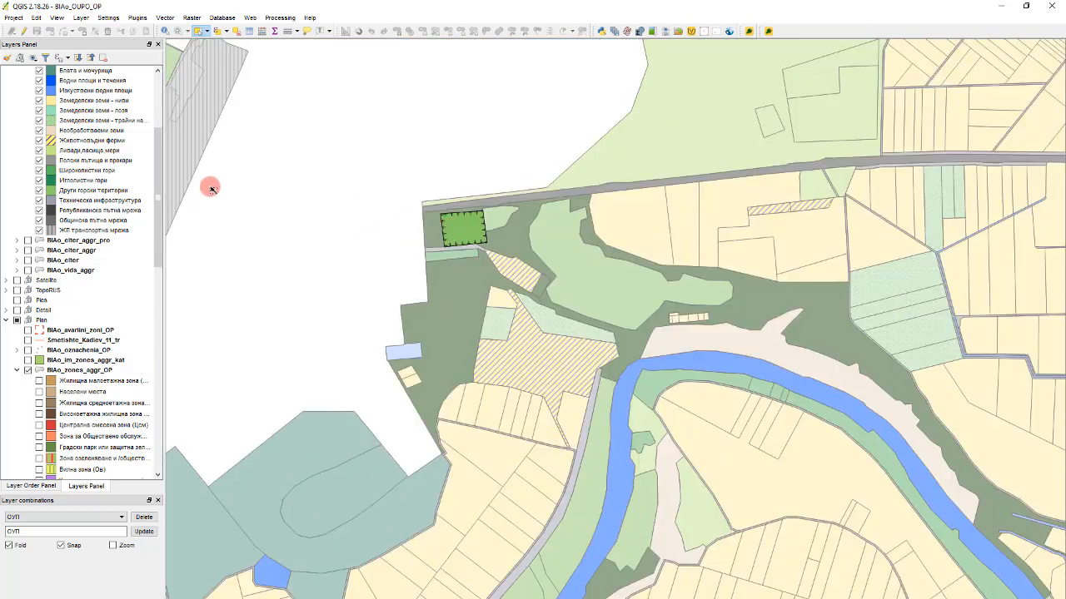
click(448, 228)
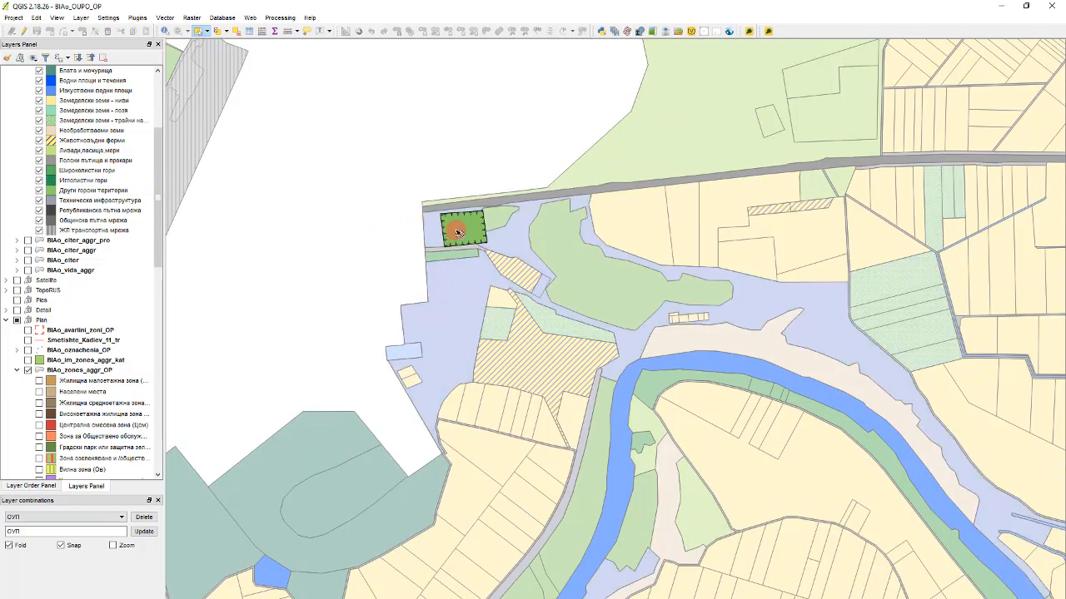
- Make BIAo_zones_aggr_OP the active layer
scroll(420, 221, up, 2)
click(27, 238)
scroll(67, 222, up, 4)
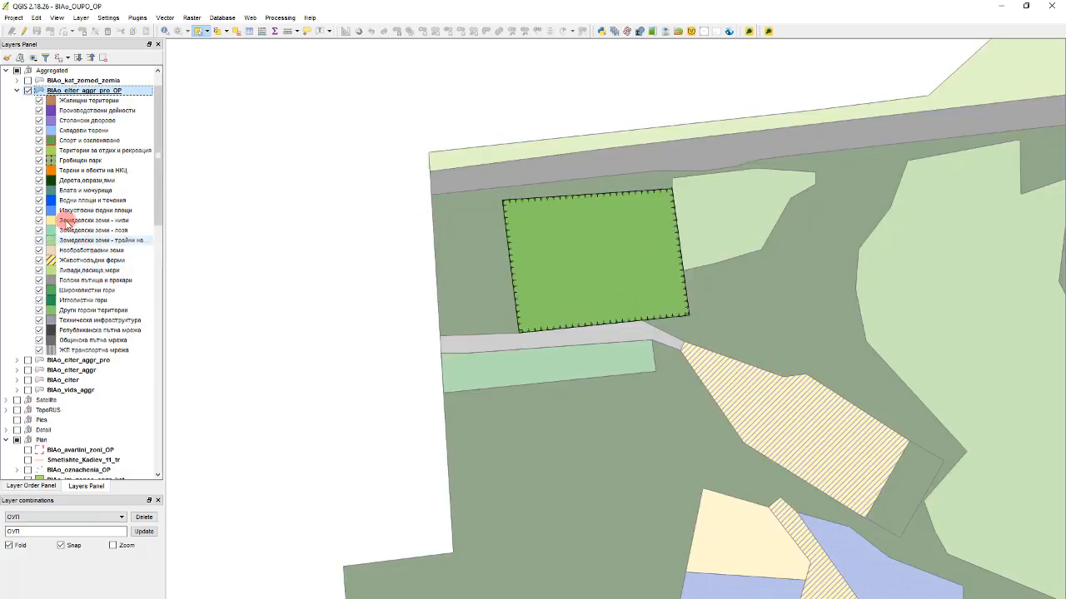
scroll(67, 225, down, 6)
click(79, 309)
- Start Select by location with BIAo_elter_aggr_pro_OP as the layer to select from
scroll(559, 161, down, 6)
scroll(574, 164, up, 1)
click(83, 313)
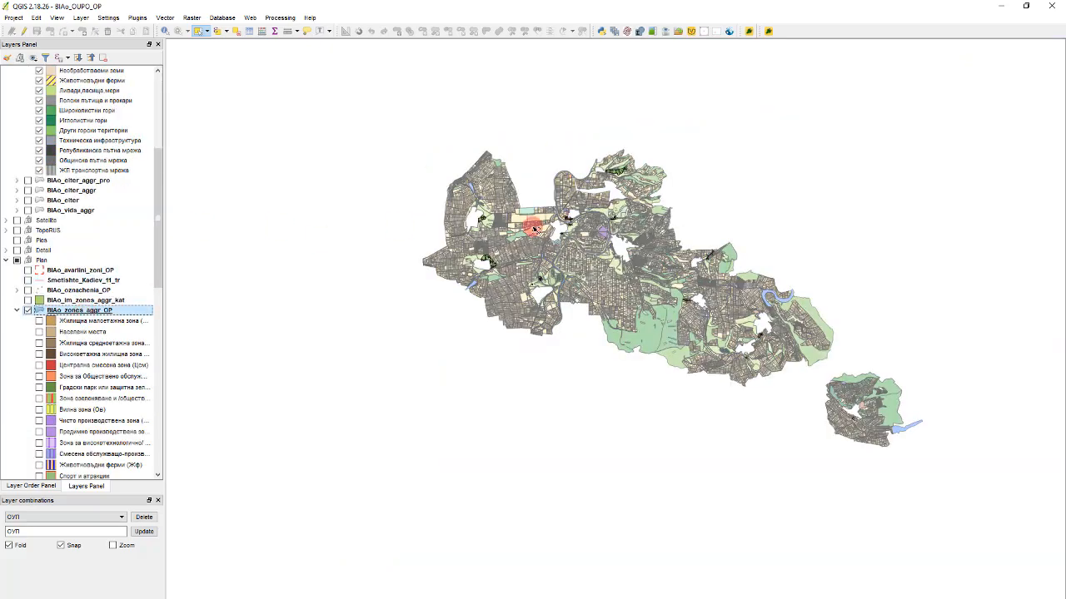
scroll(534, 230, up, 3)
scroll(309, 308, down, 2)
scroll(350, 113, down, 1)
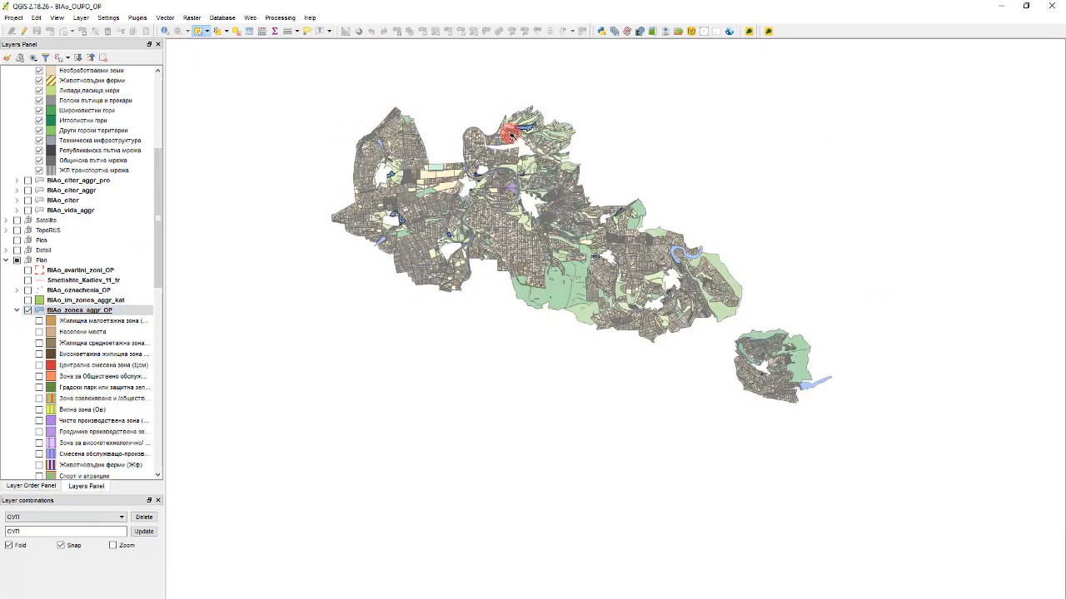
scroll(510, 133, up, 3)
click(101, 19)
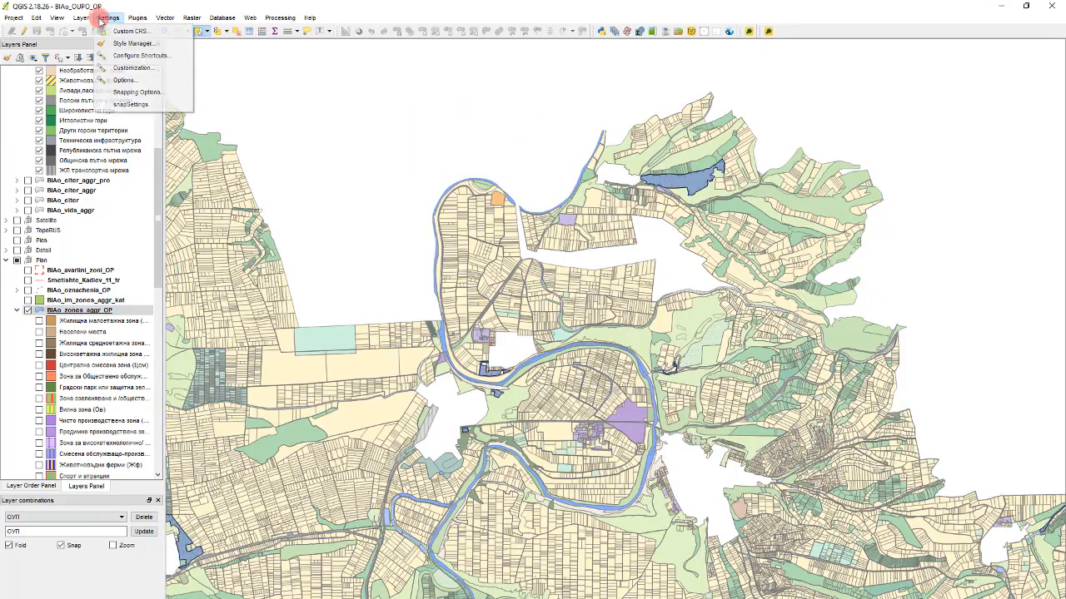
mouse_move(165, 17)
mouse_move(200, 79)
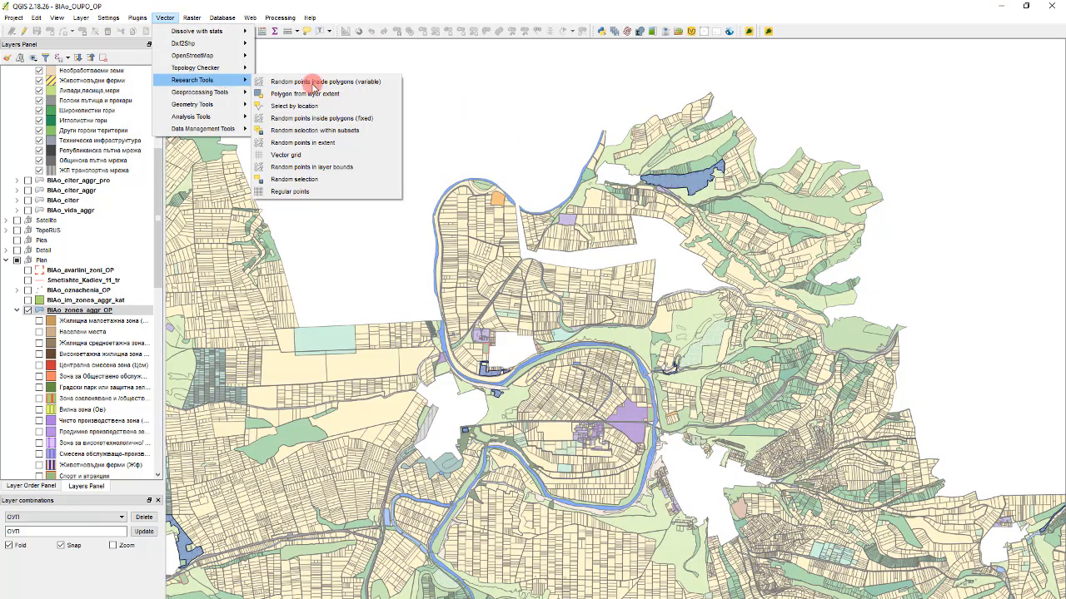
click(328, 106)
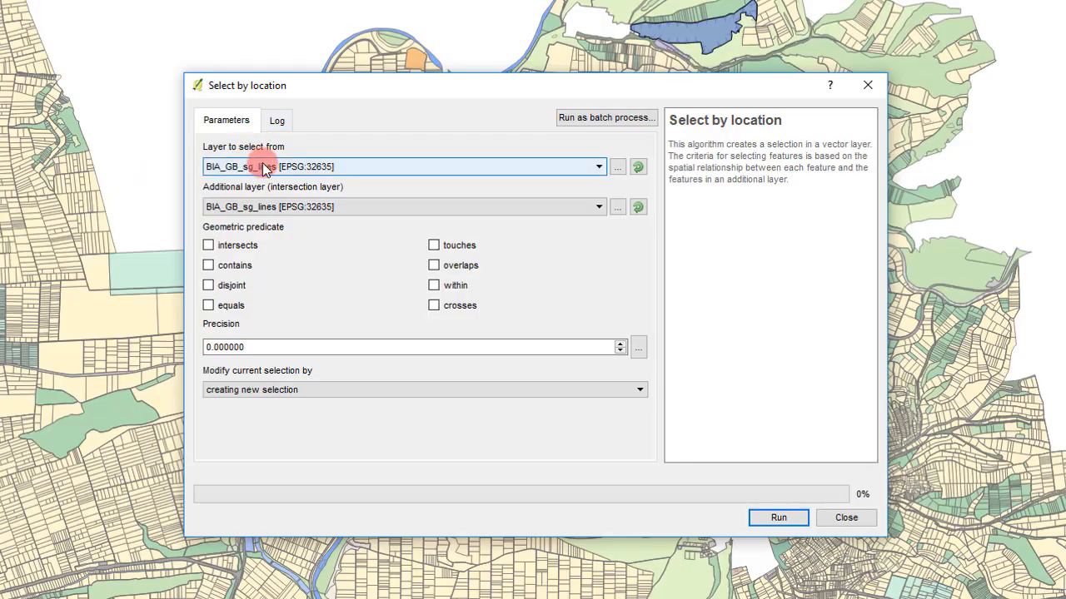
click(265, 168)
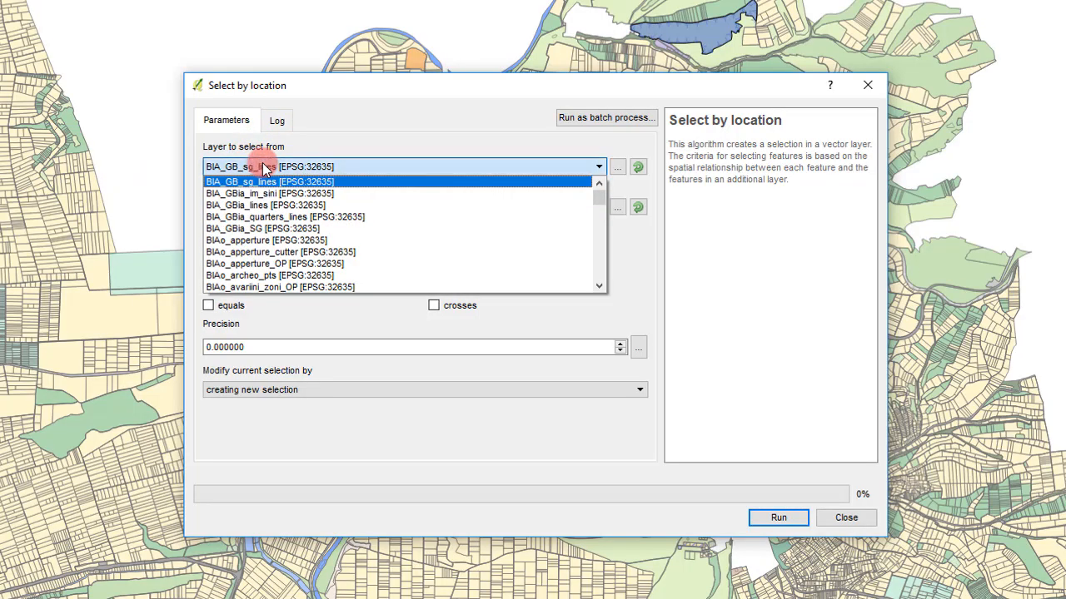
scroll(303, 208, down, 4)
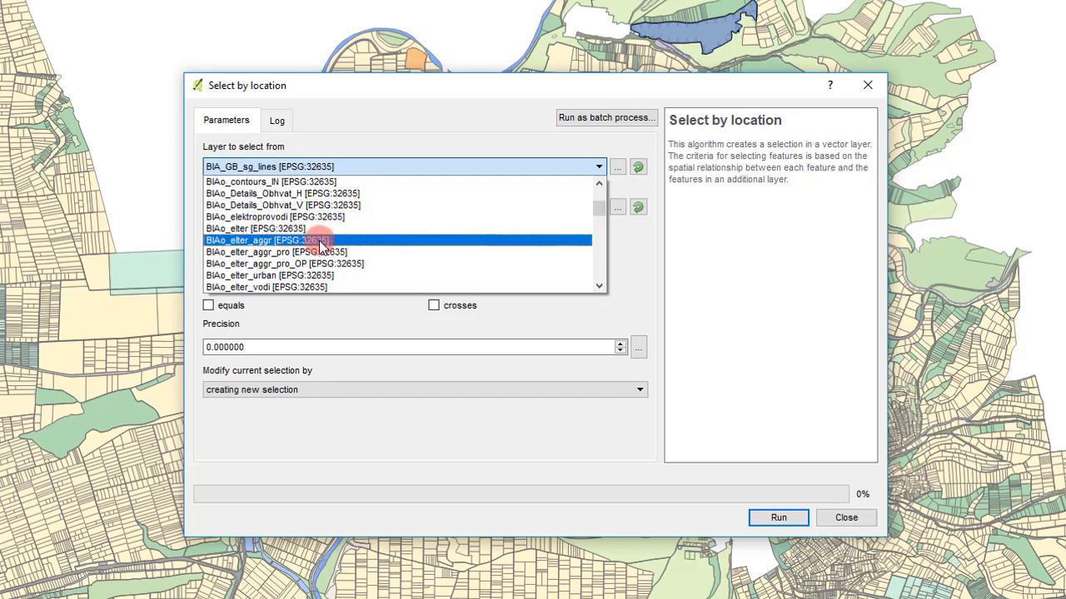
click(319, 265)
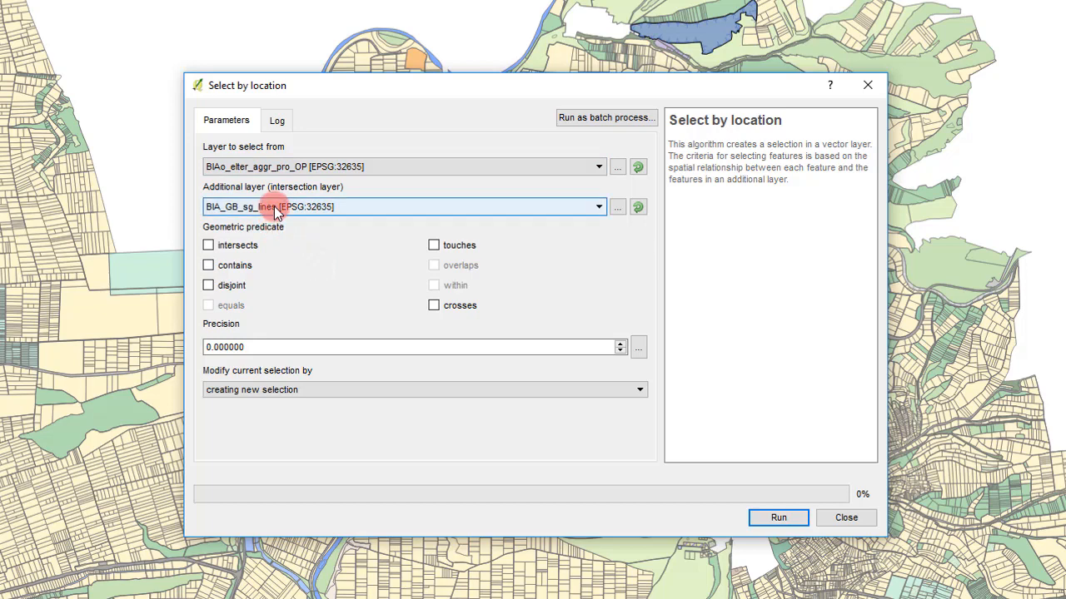
- Set BIAo_zones_aggr_OP as the additional intersection layer for the location selection
click(309, 208)
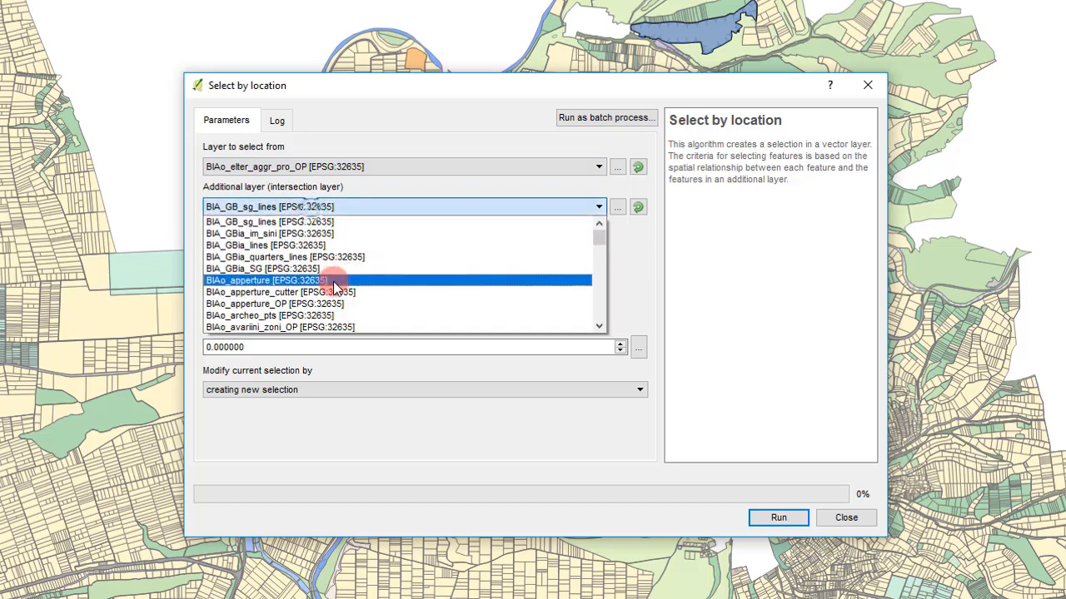
scroll(342, 249, down, 10)
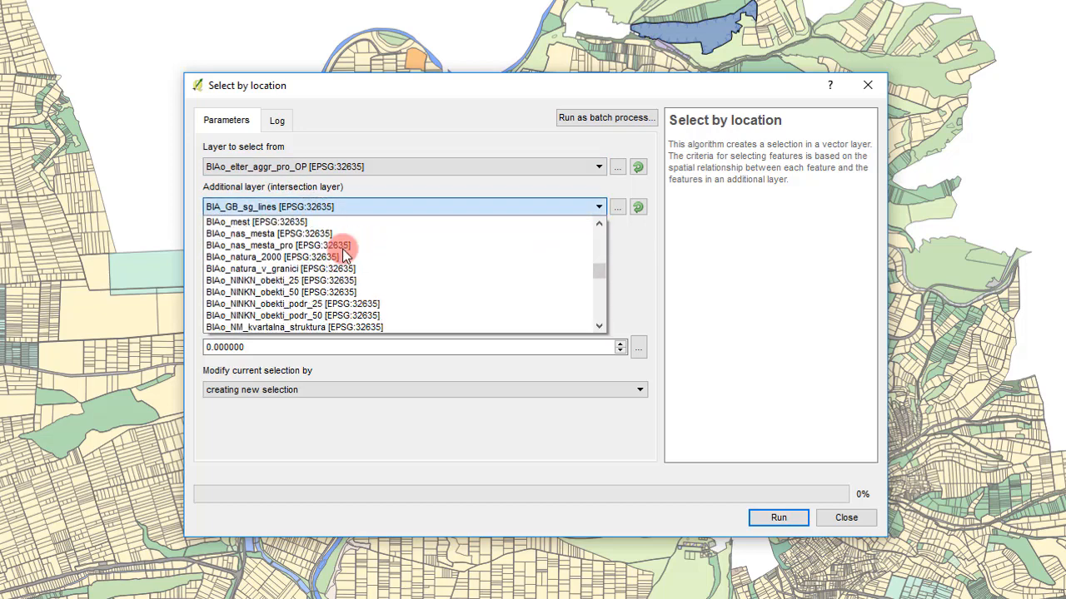
scroll(342, 247, down, 10)
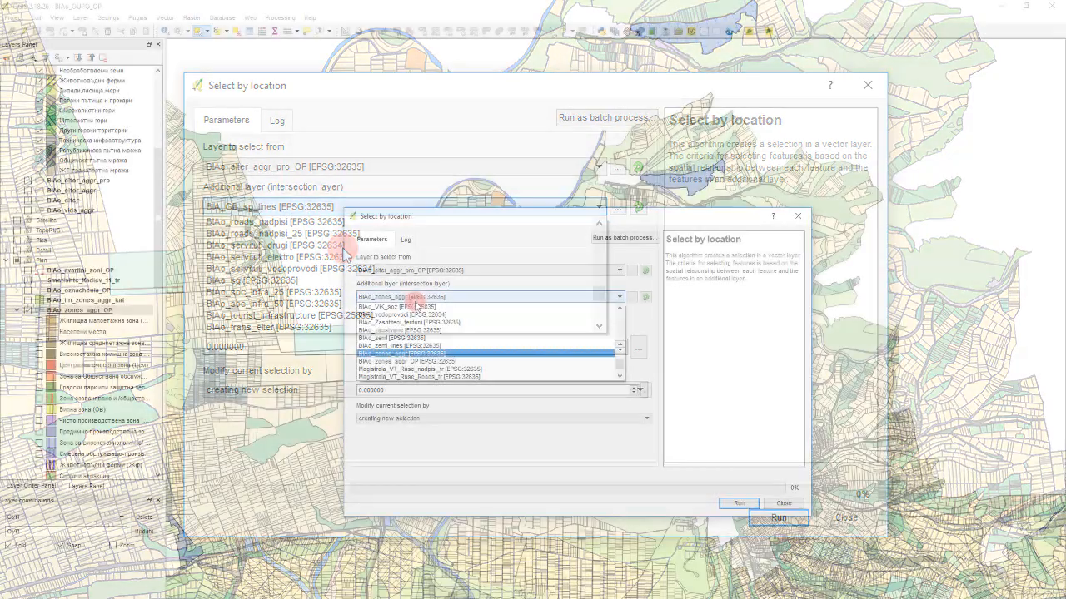
click(423, 362)
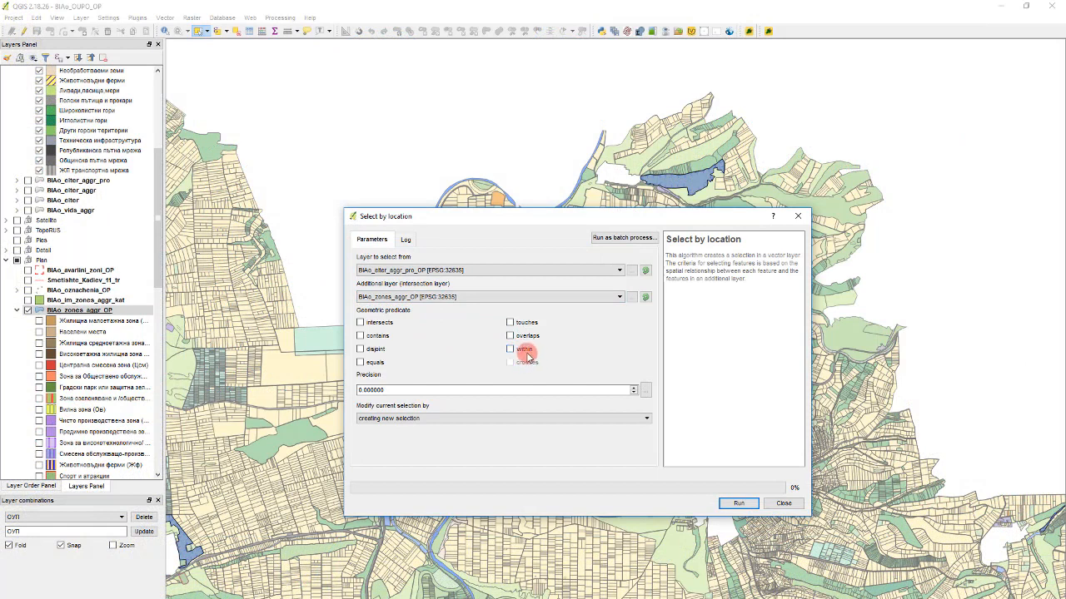
- Run the location selection with the "within" and "contains" predicates, creating a new selection
click(524, 350)
click(379, 337)
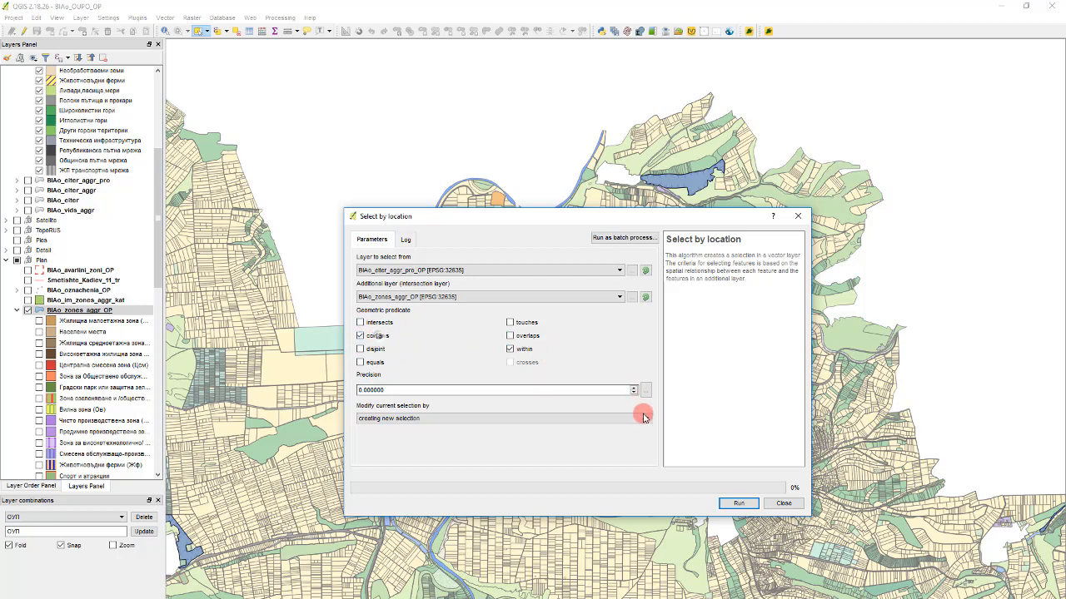
click(399, 419)
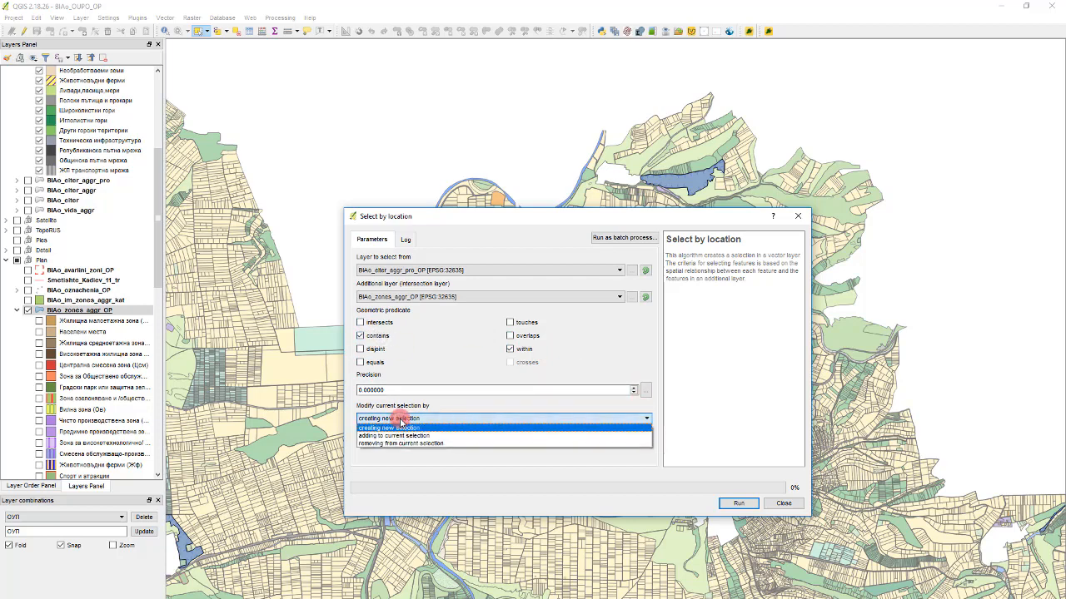
click(401, 427)
click(739, 503)
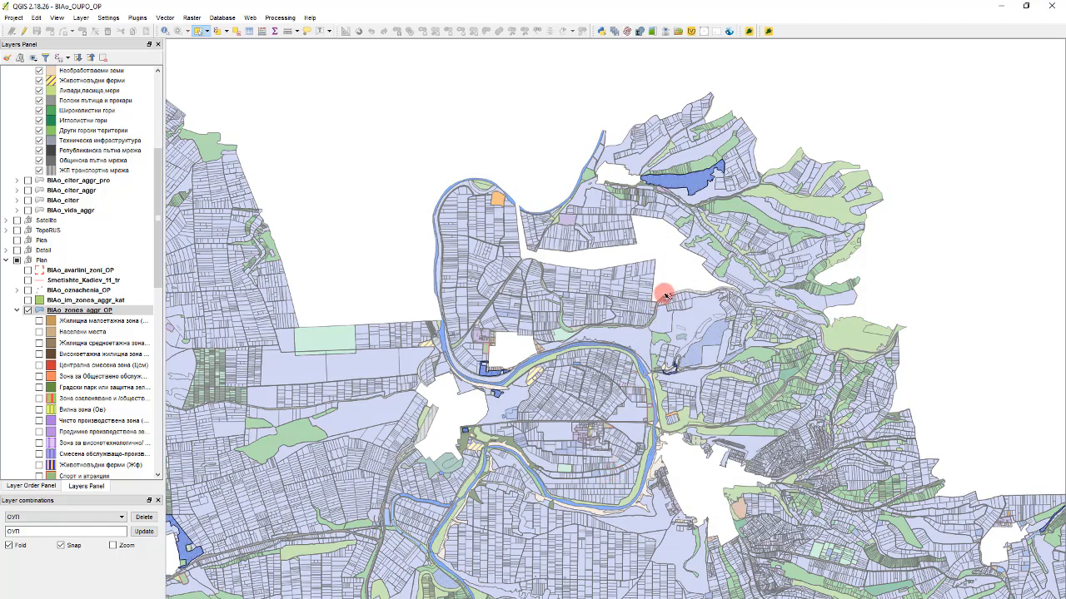
- Export only the selected features of BIAo_elter_aggr_pro_OP as the ESRI Shapefile BIAo_aggr_for_changing_OP.shp and add it to the map
scroll(666, 296, up, 1)
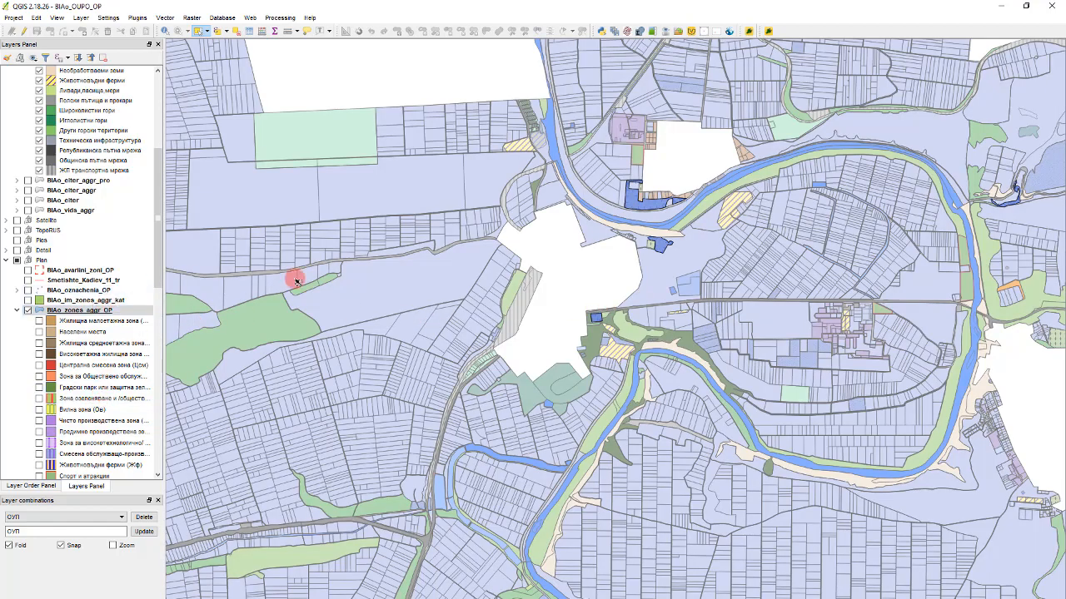
scroll(412, 254, down, 2)
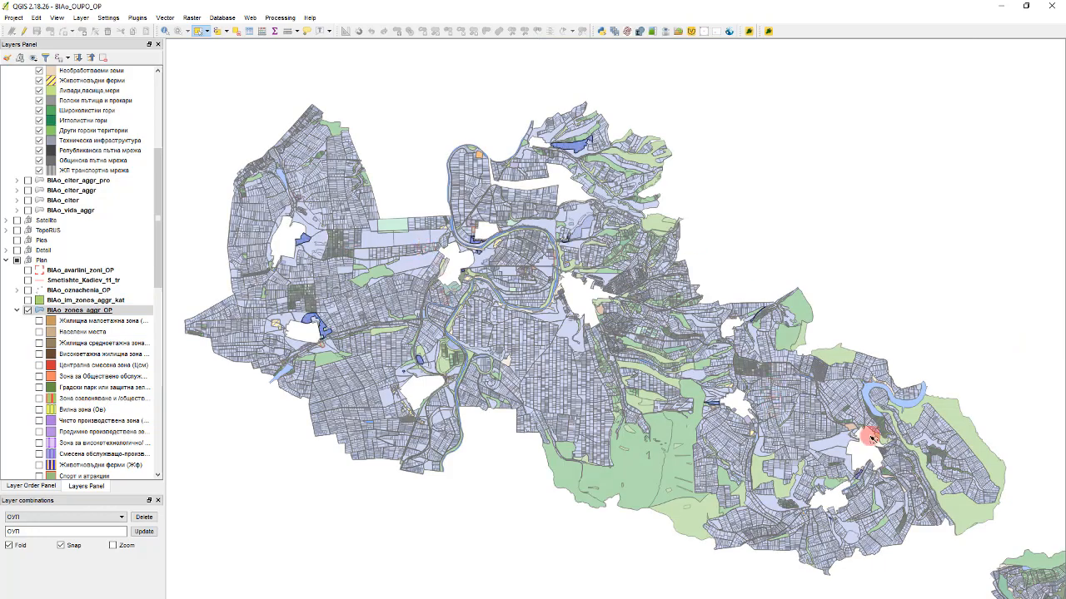
scroll(495, 232, down, 2)
scroll(625, 290, up, 1)
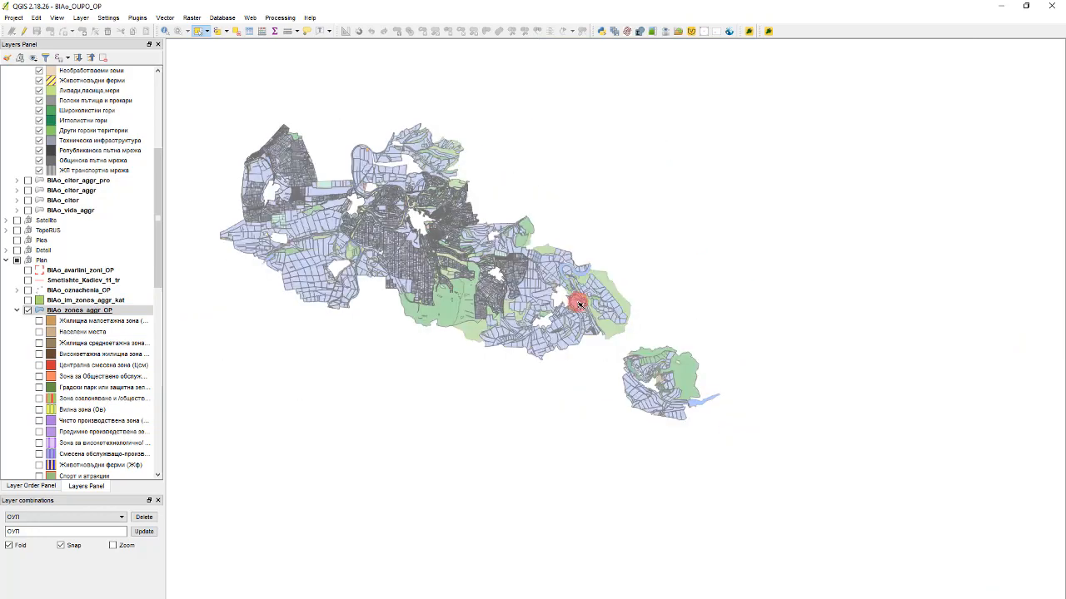
scroll(364, 178, up, 4)
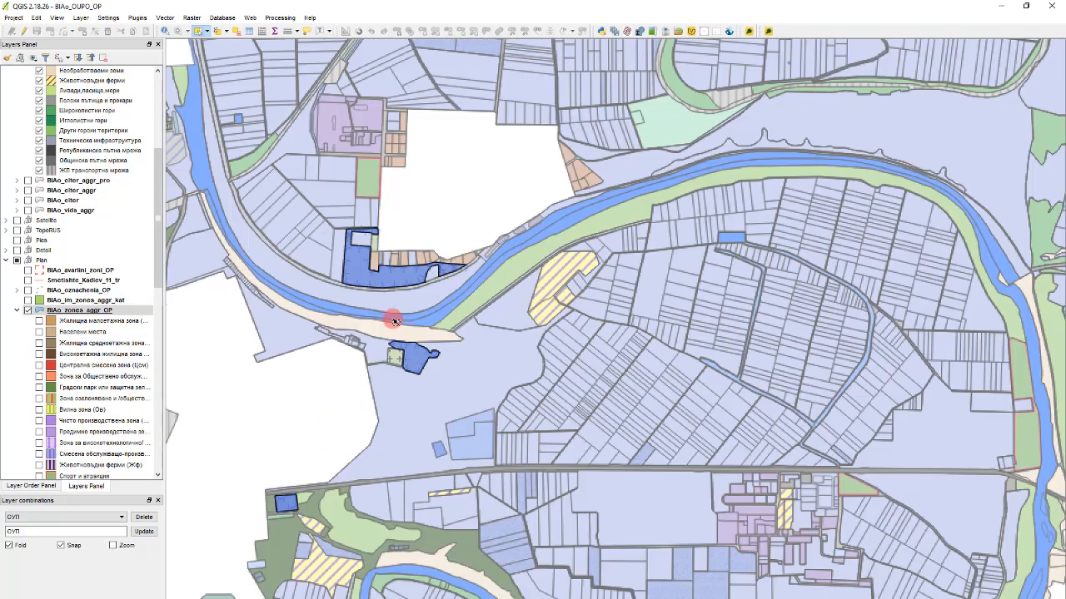
scroll(53, 308, up, 7)
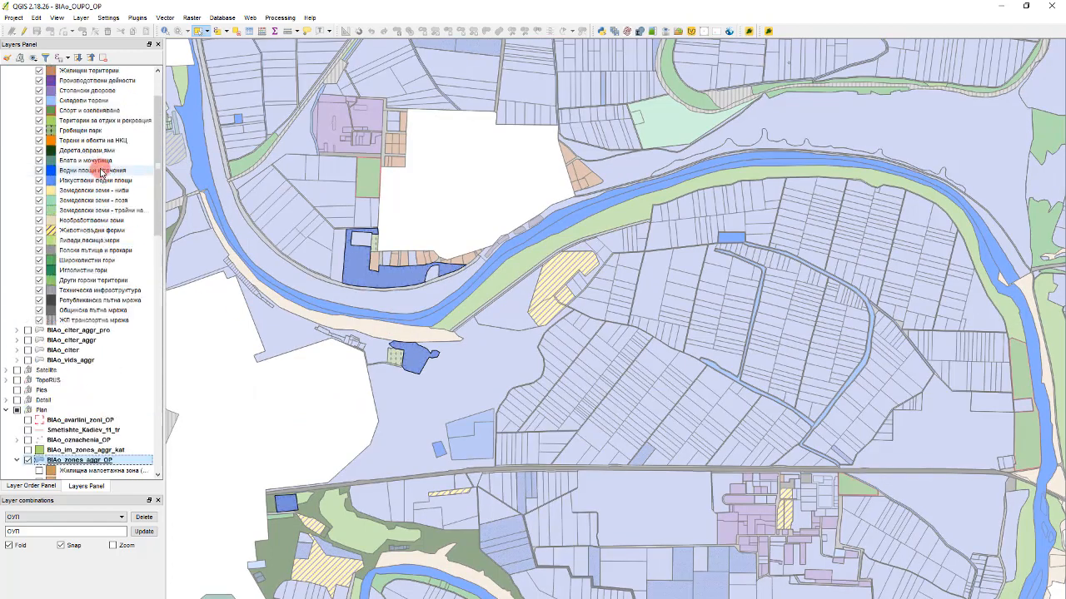
click(93, 121)
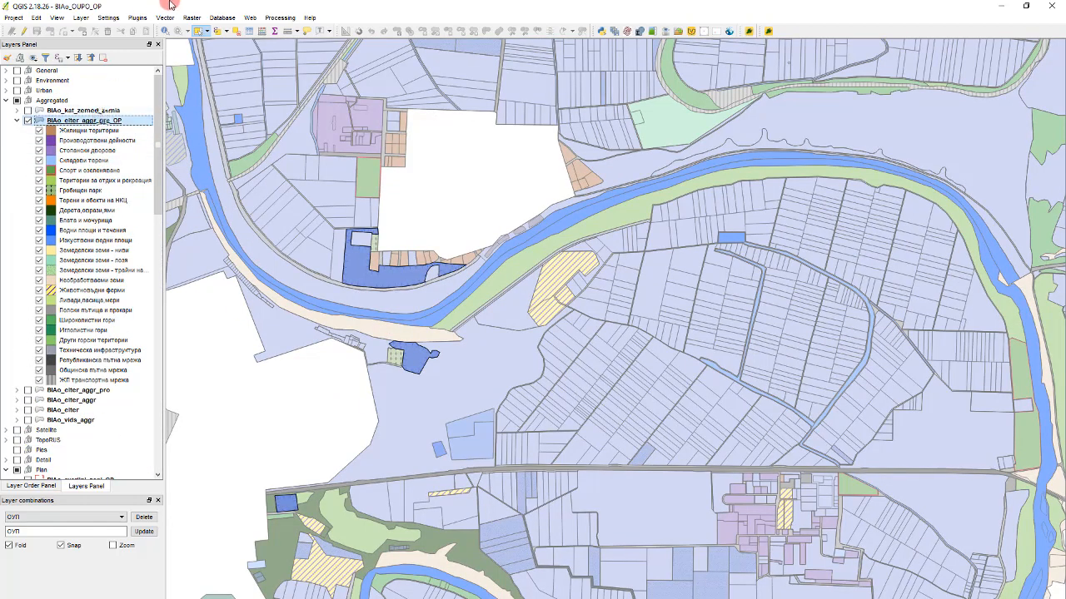
right_click(83, 122)
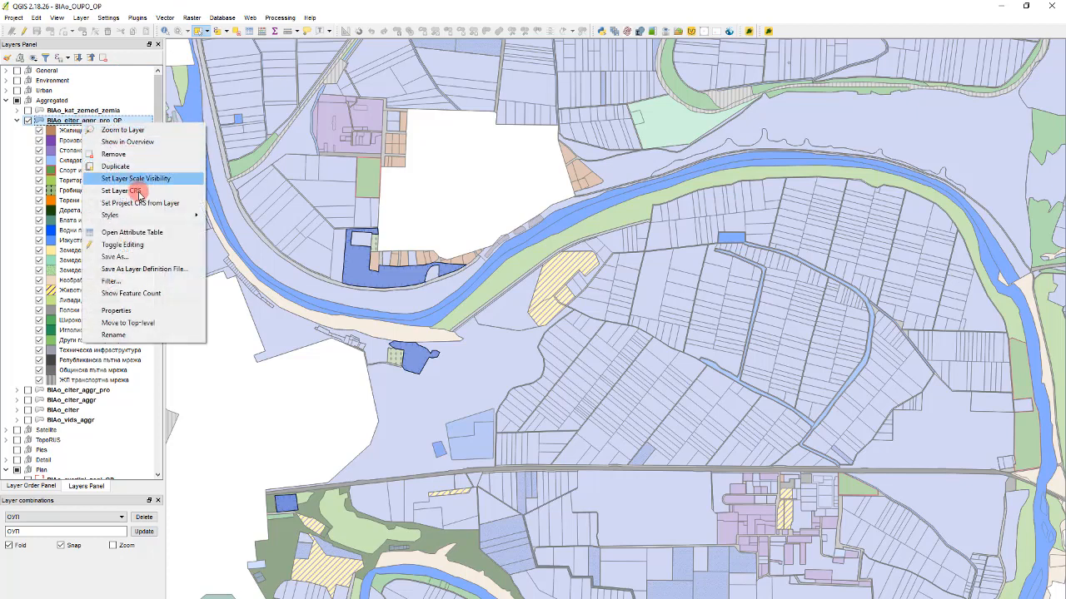
click(133, 257)
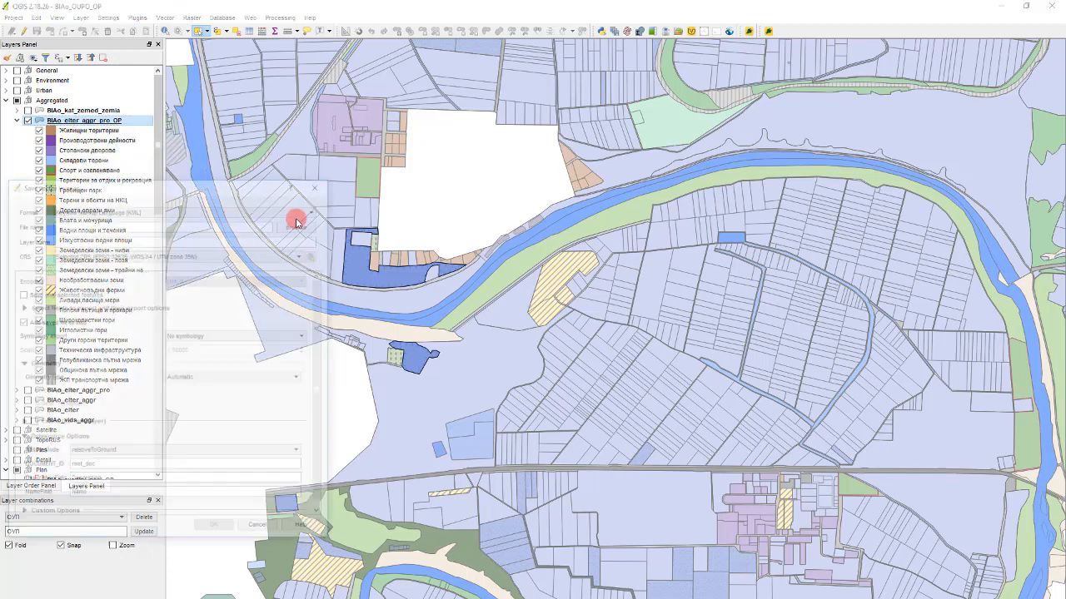
click(188, 209)
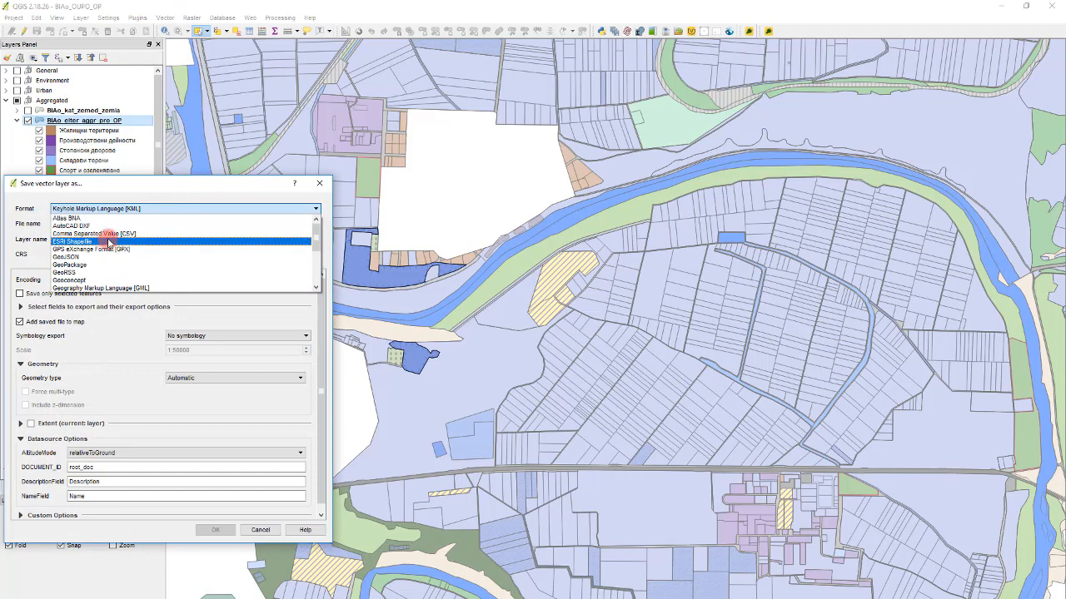
click(108, 242)
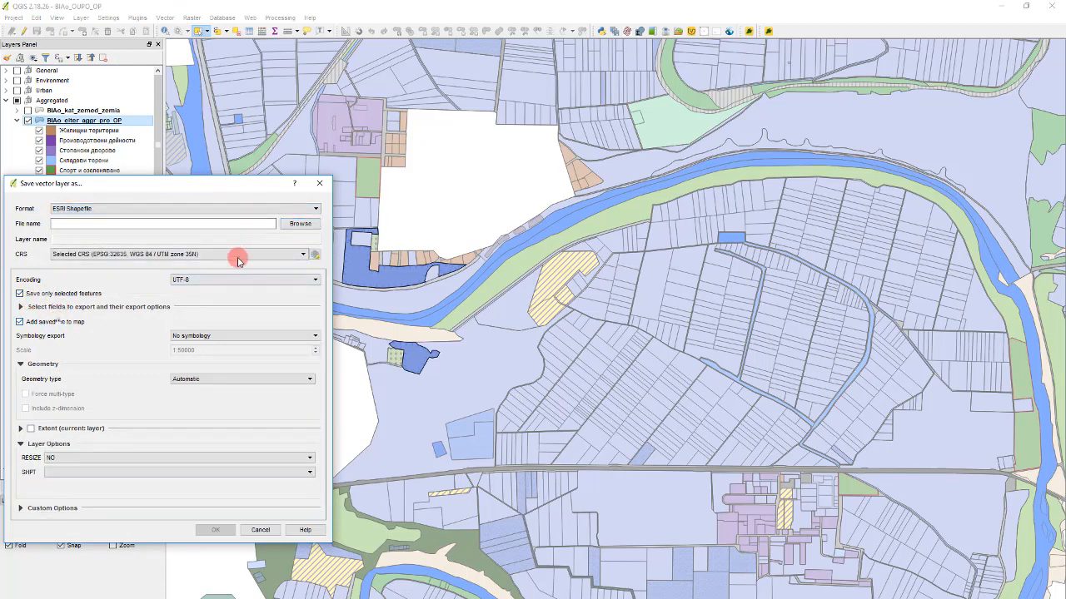
click(301, 223)
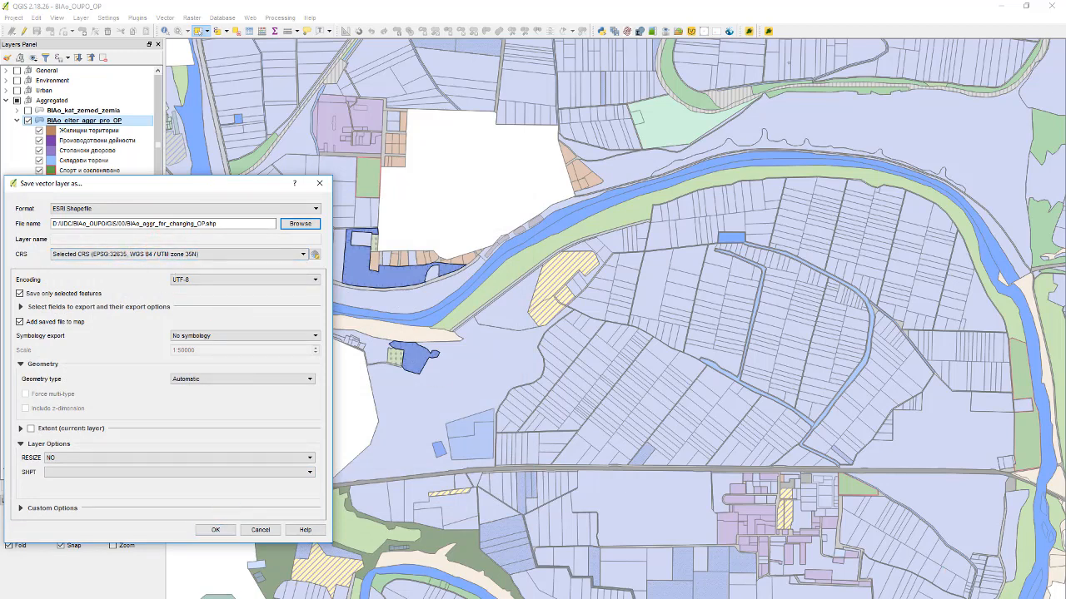
click(215, 529)
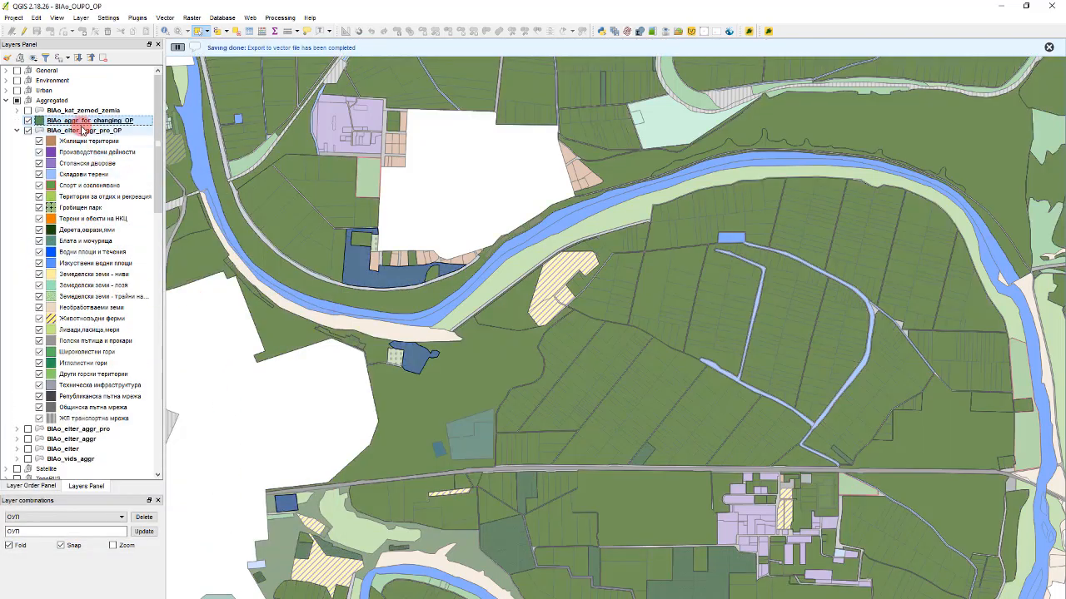
- Review the attribute table of the BIAo_aggr_for_changing_OP layer, close it and hide the layer
click(28, 121)
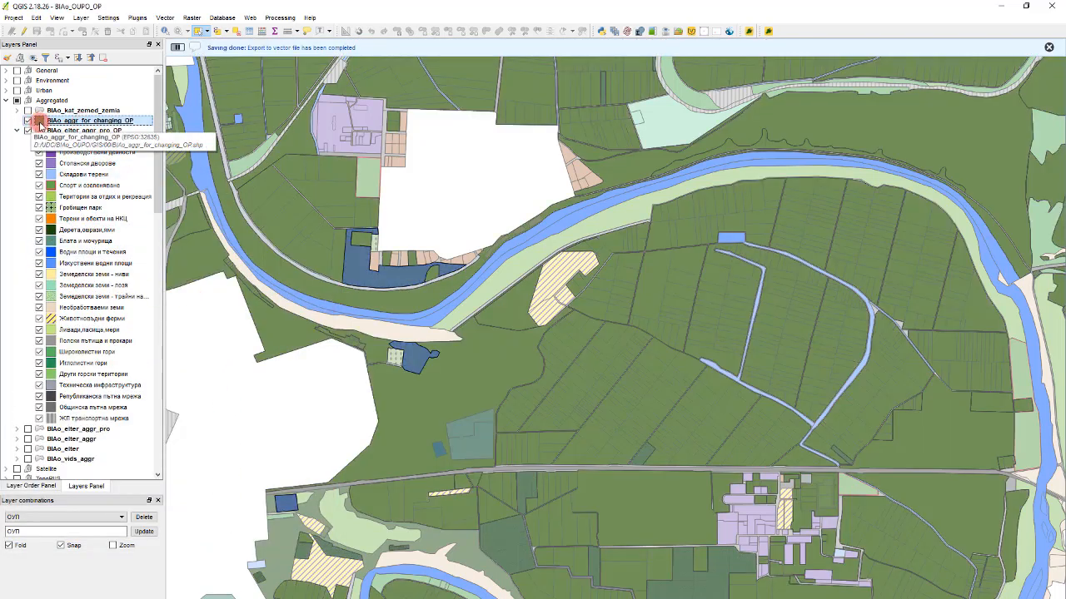
double_click(52, 121)
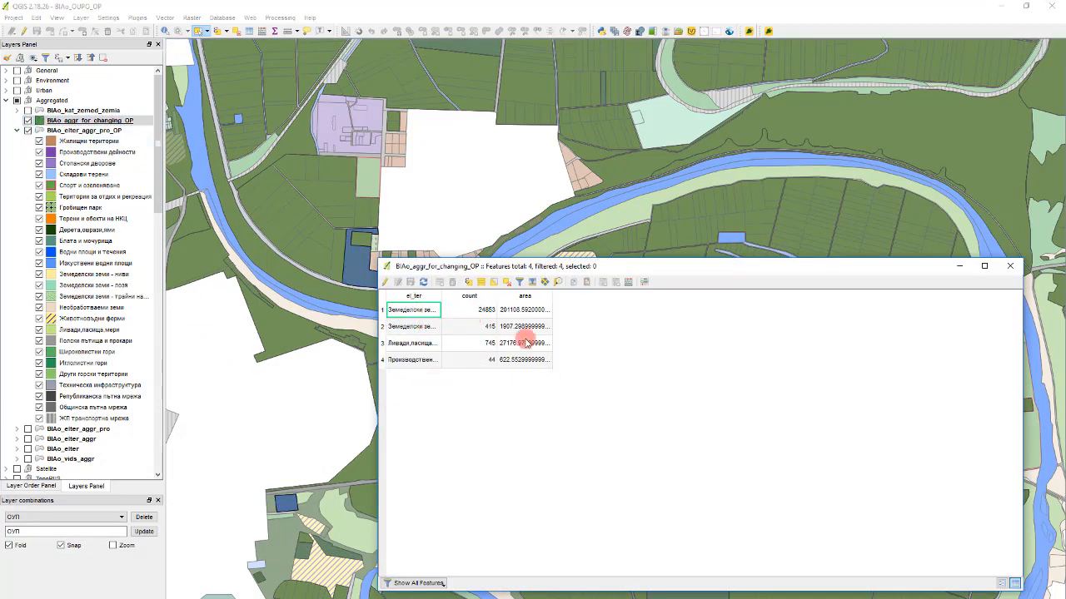
click(1011, 268)
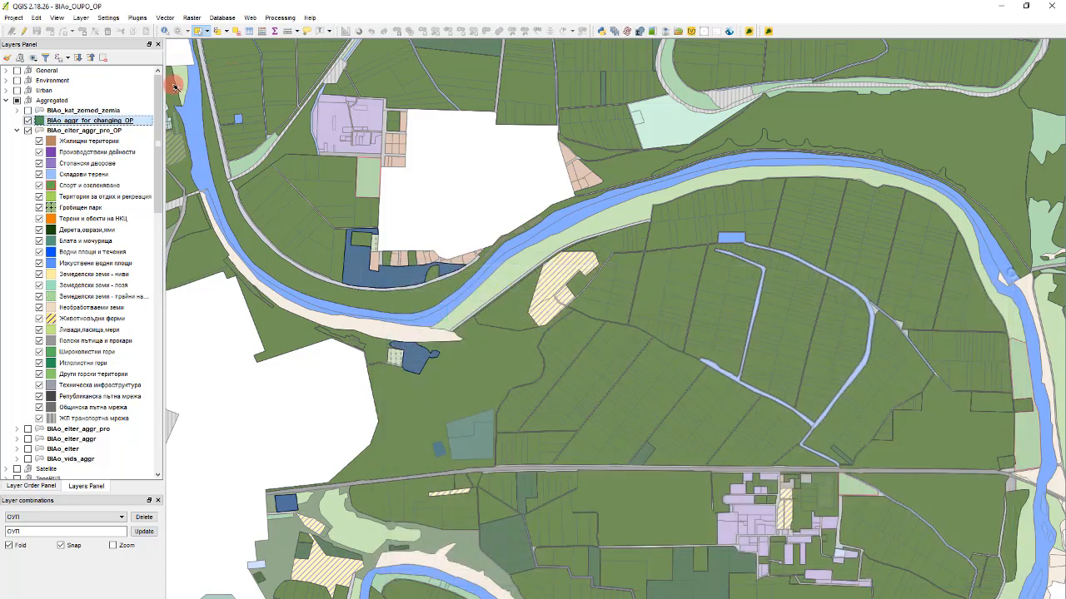
click(28, 121)
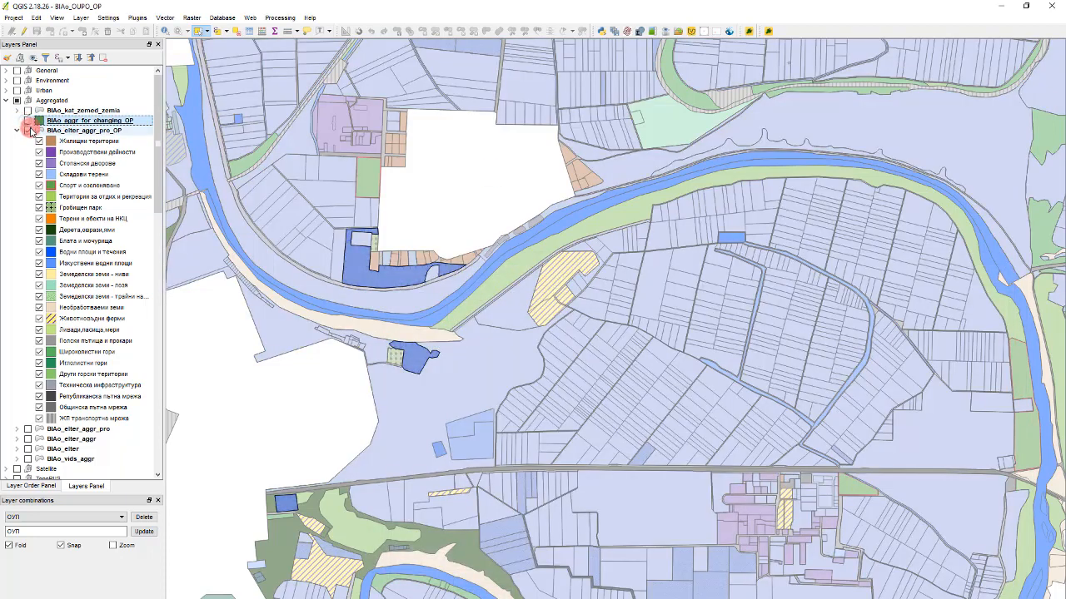
- Enable editing on BIAo_elter_aggr_pro_OP and delete its selected features through the attribute table
click(48, 131)
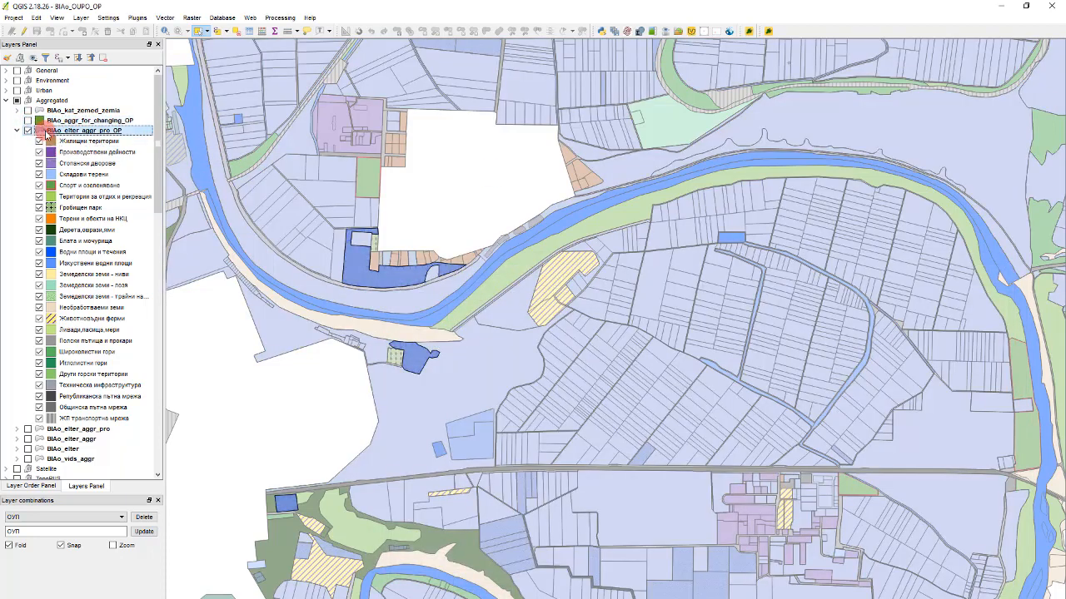
click(24, 31)
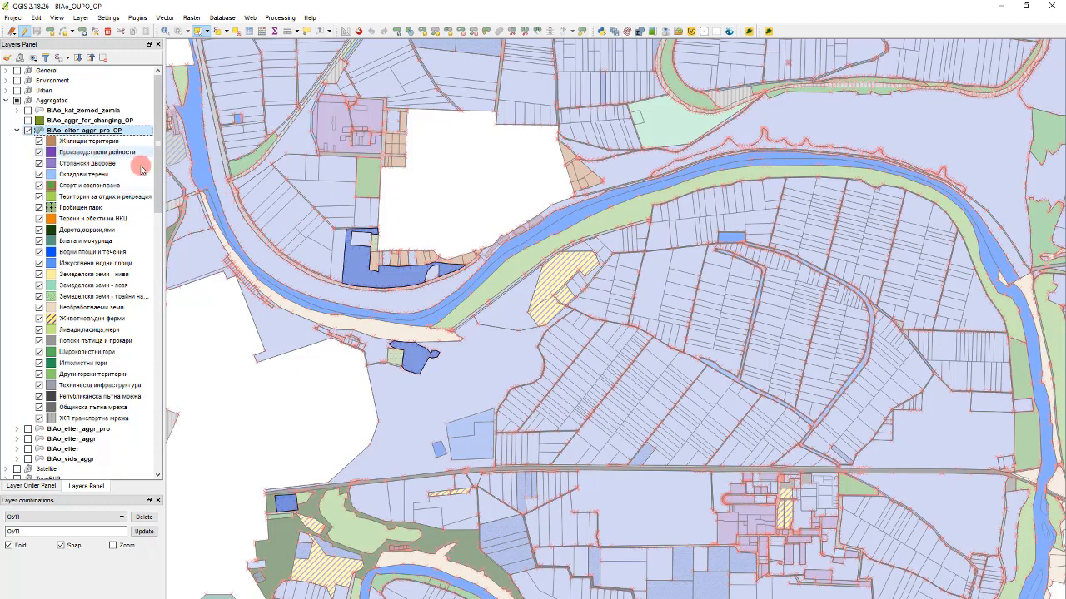
scroll(574, 287, down, 2)
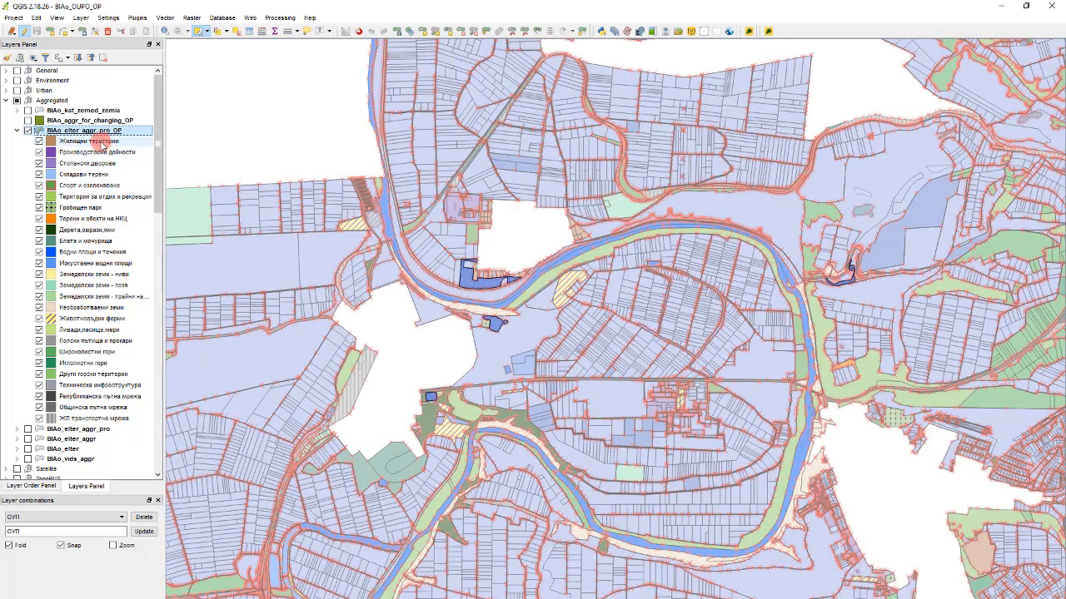
double_click(94, 135)
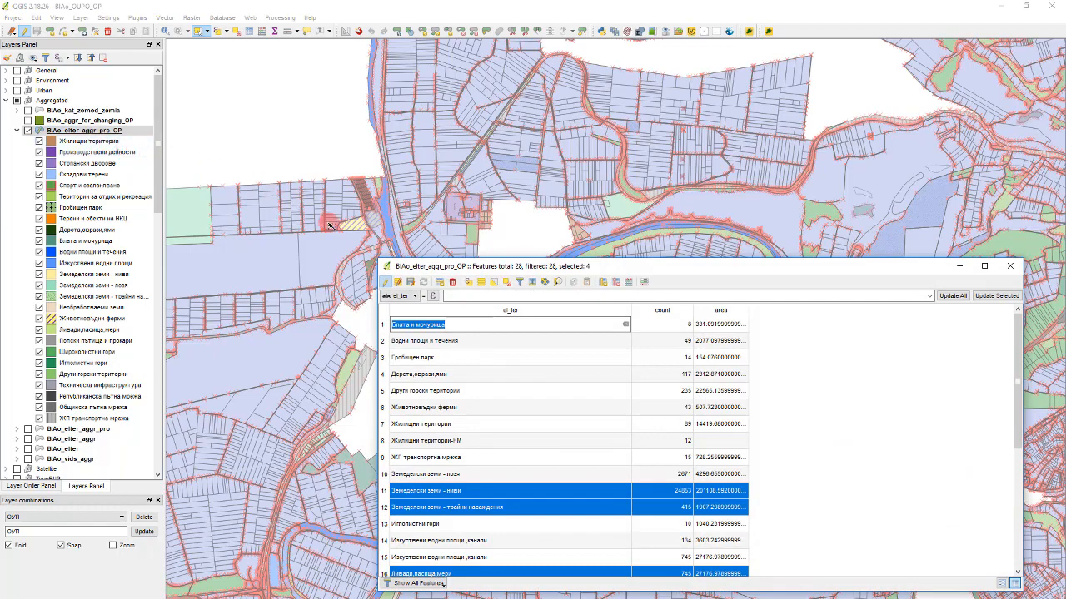
click(453, 283)
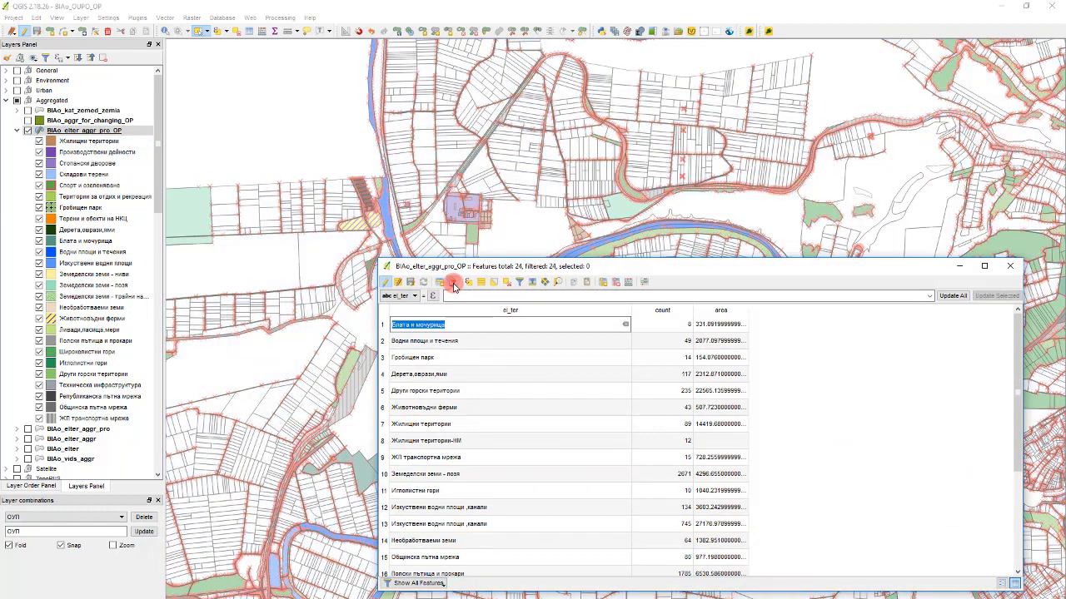
- Copy the selected features of the BIAo_zones_aggr_OP layer and paste them into BIAo_elter_aggr_pro_OP
click(307, 129)
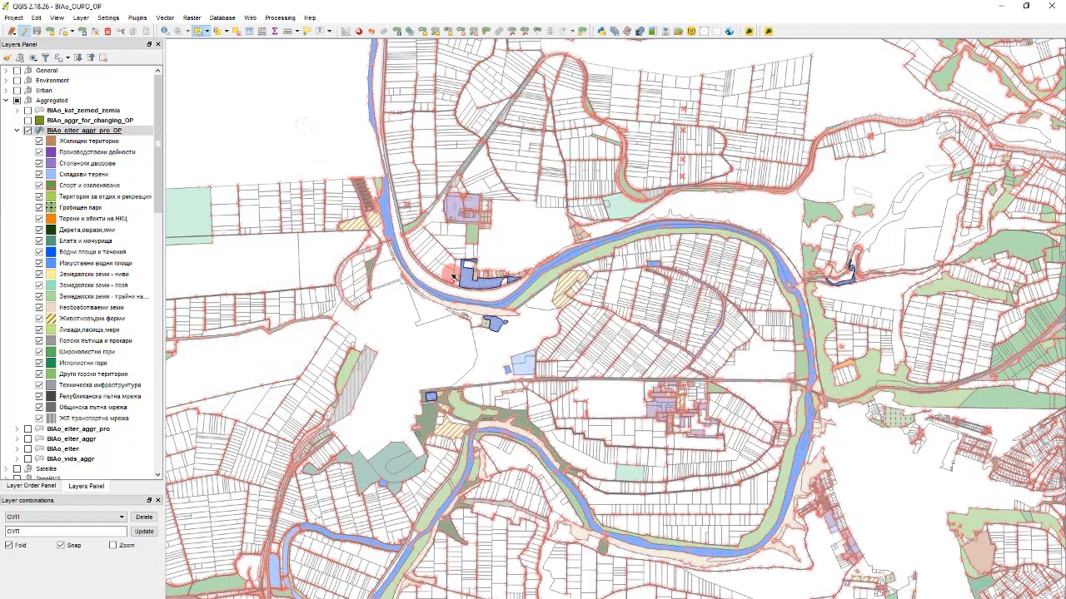
scroll(491, 298, up, 1)
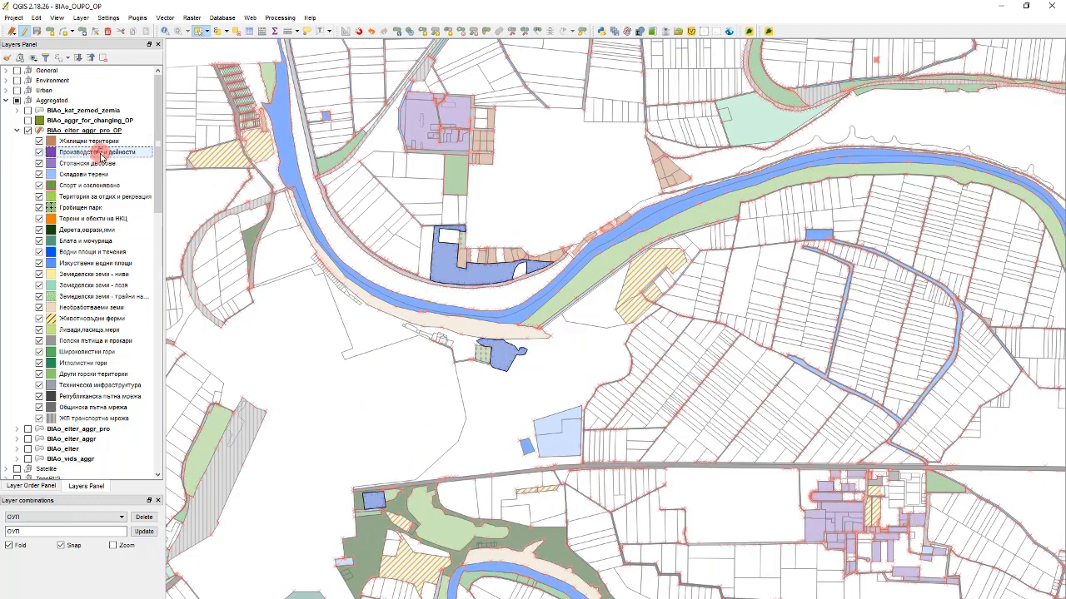
scroll(100, 189, down, 3)
scroll(83, 249, down, 3)
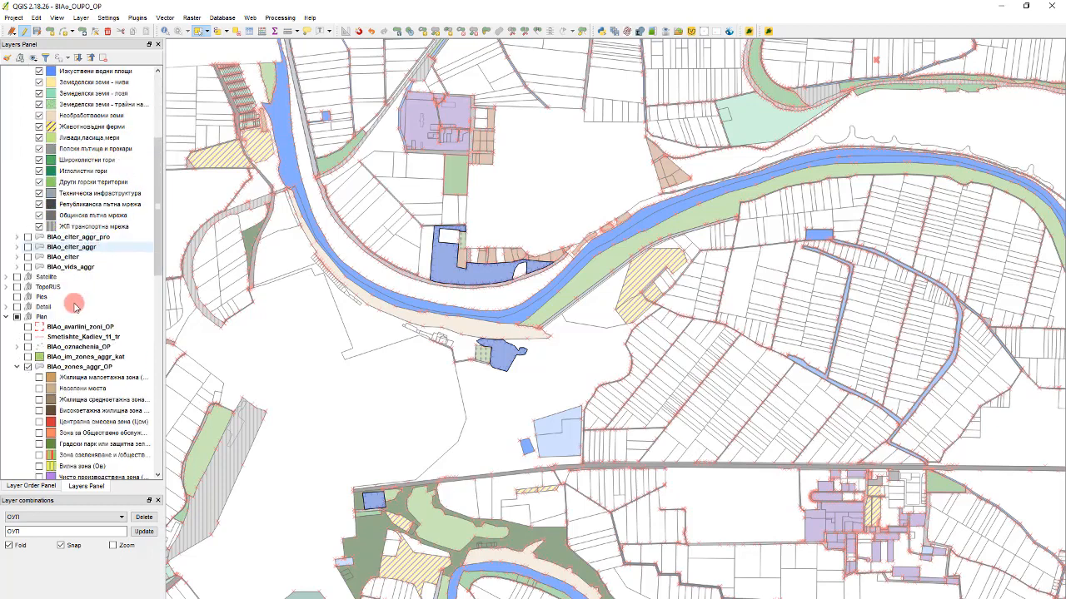
click(52, 317)
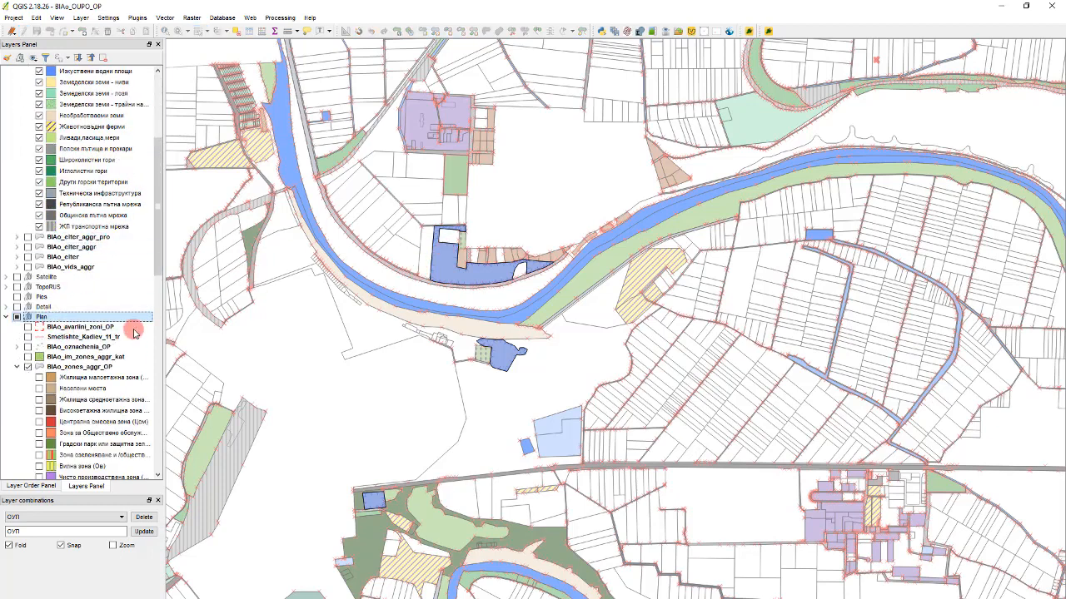
click(69, 368)
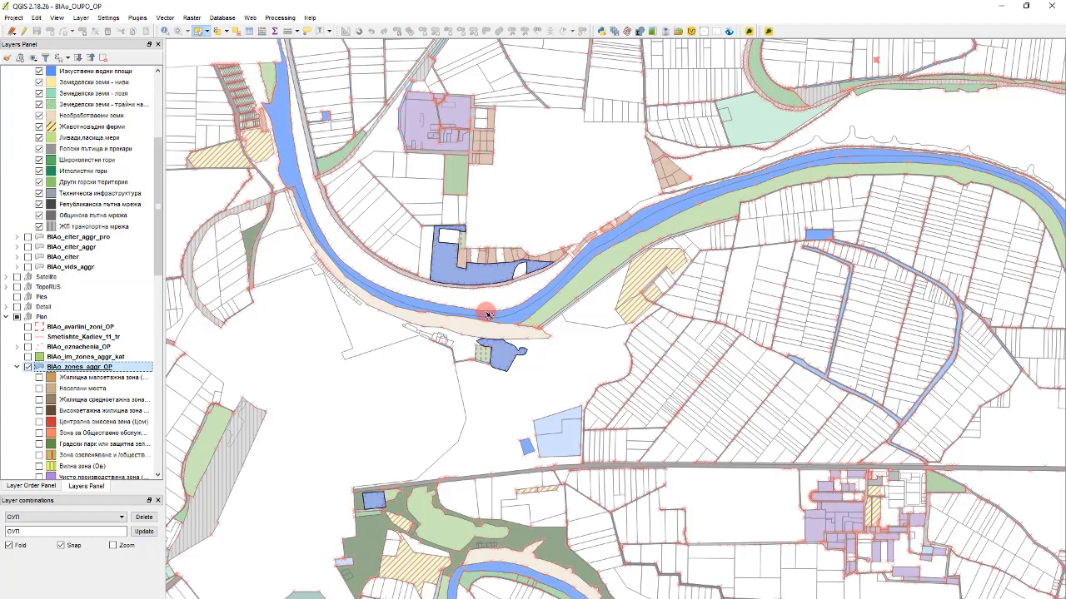
scroll(150, 208, up, 6)
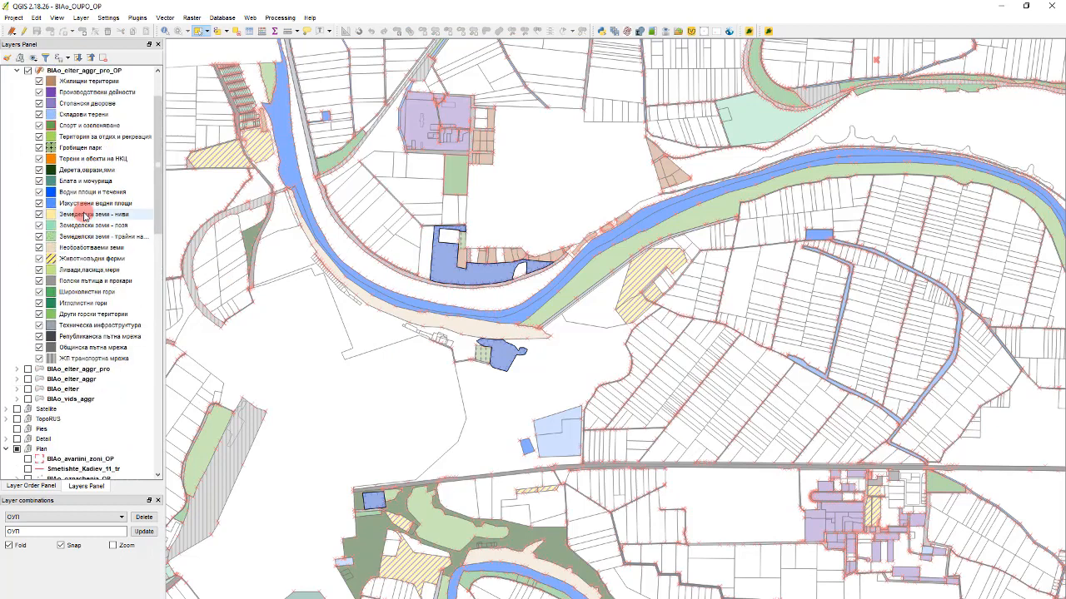
click(115, 133)
key(ctrl+v)
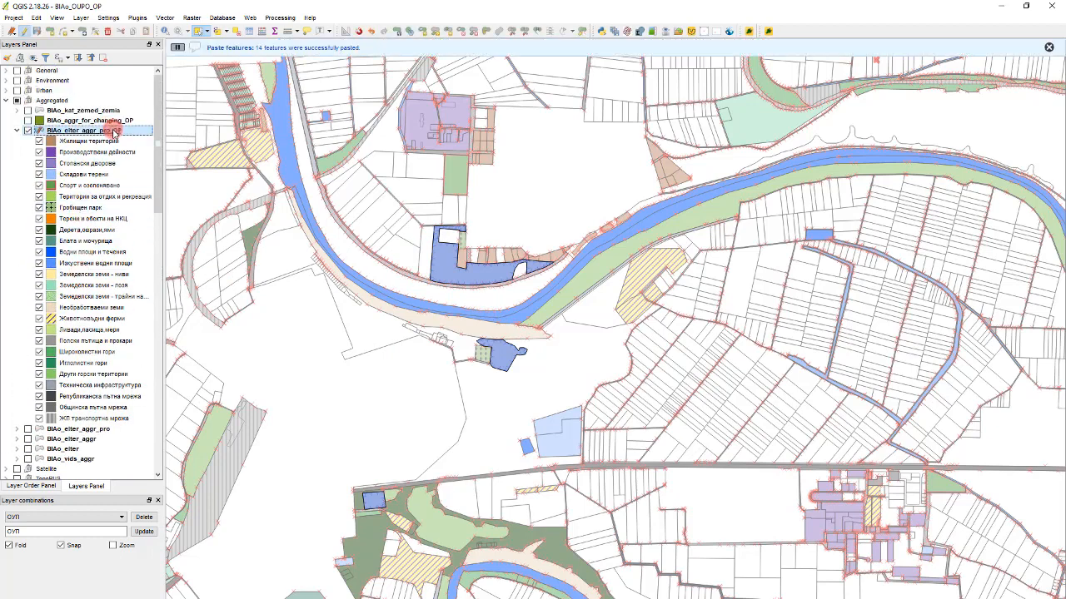
- Open the attribute table of BIAo_elter_aggr_pro_OP and examine the pasted records and the fields available for updating
key(F6)
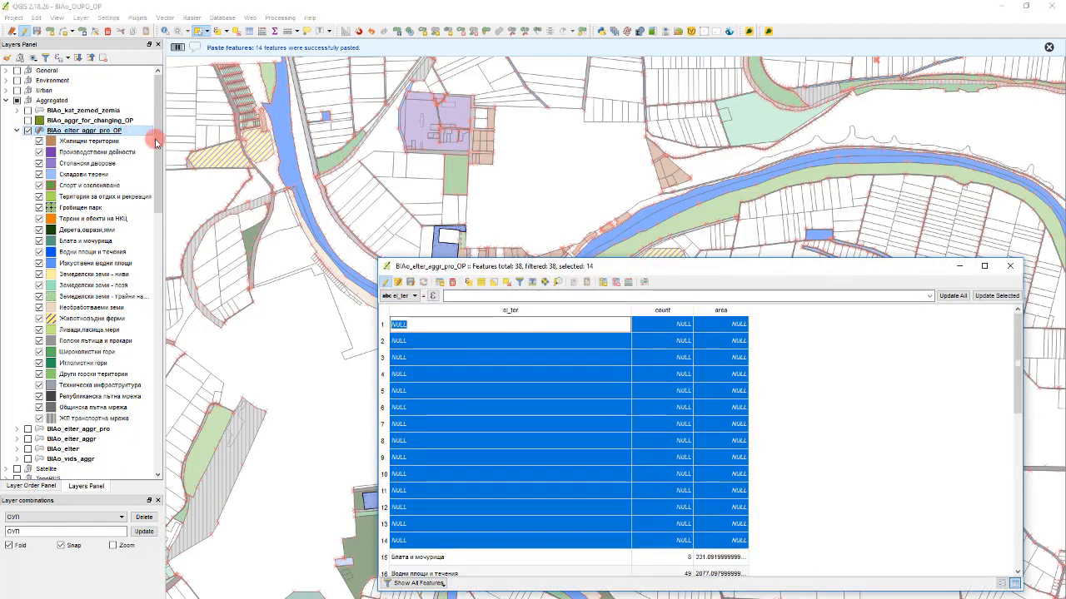
scroll(523, 416, down, 6)
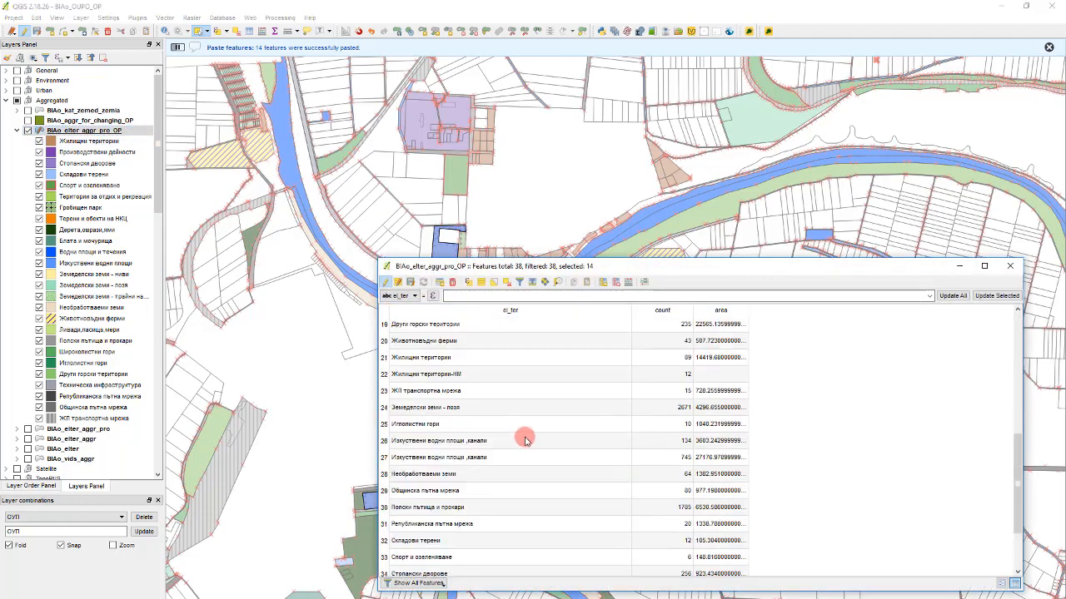
scroll(431, 411, up, 4)
scroll(431, 412, up, 2)
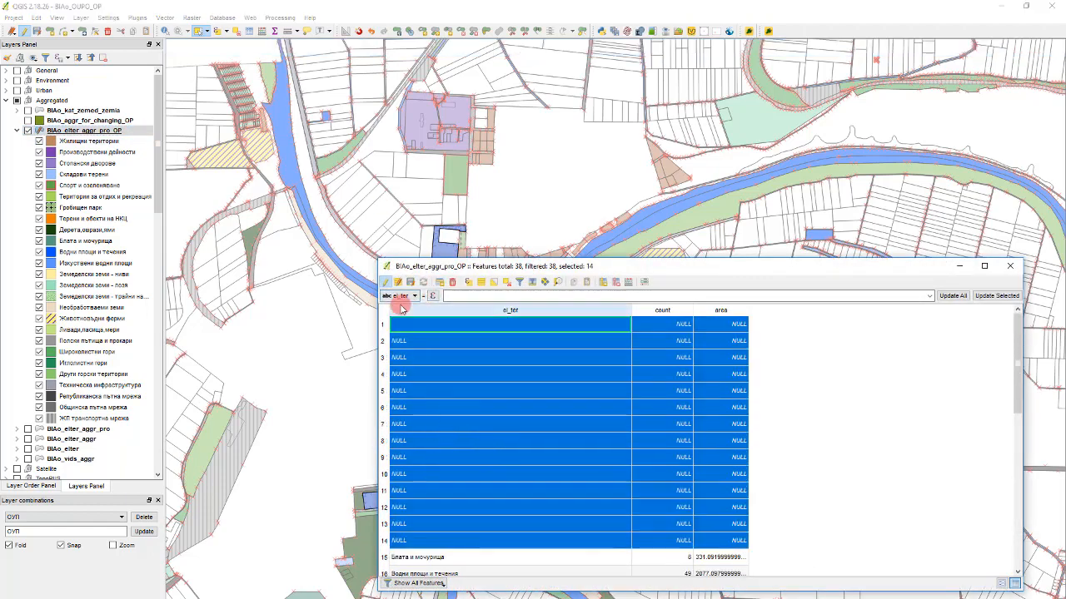
click(489, 297)
click(402, 296)
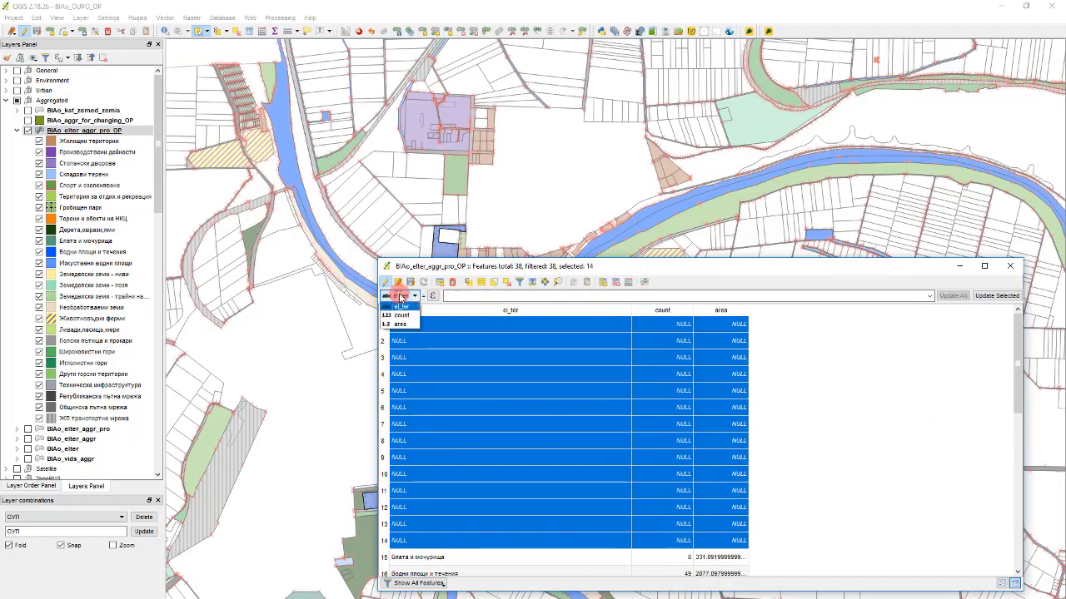
click(405, 295)
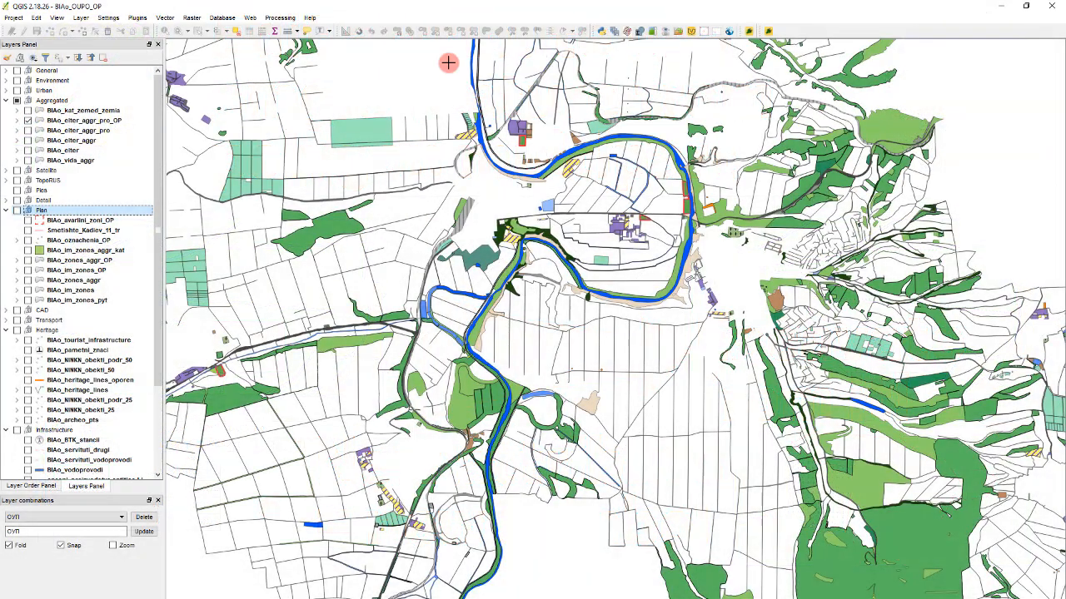
- Add the shapefile BIAo_aggr_for_changing_OP as a vector layer in the Aggregated group, just below BIAo_kat_zemed_zemia
click(74, 111)
key(ctrl+shift+v)
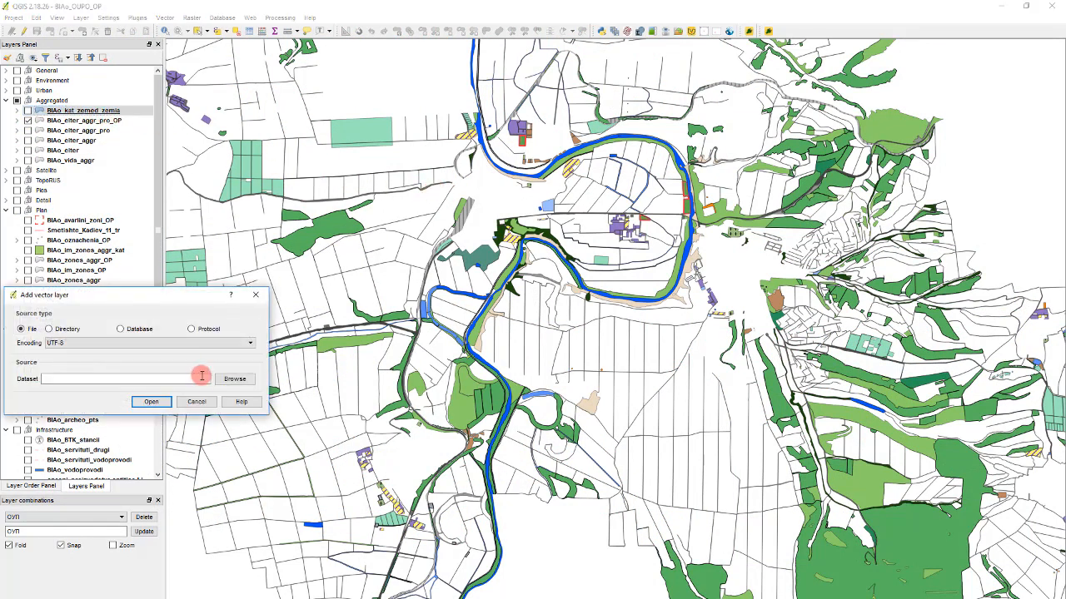
click(235, 379)
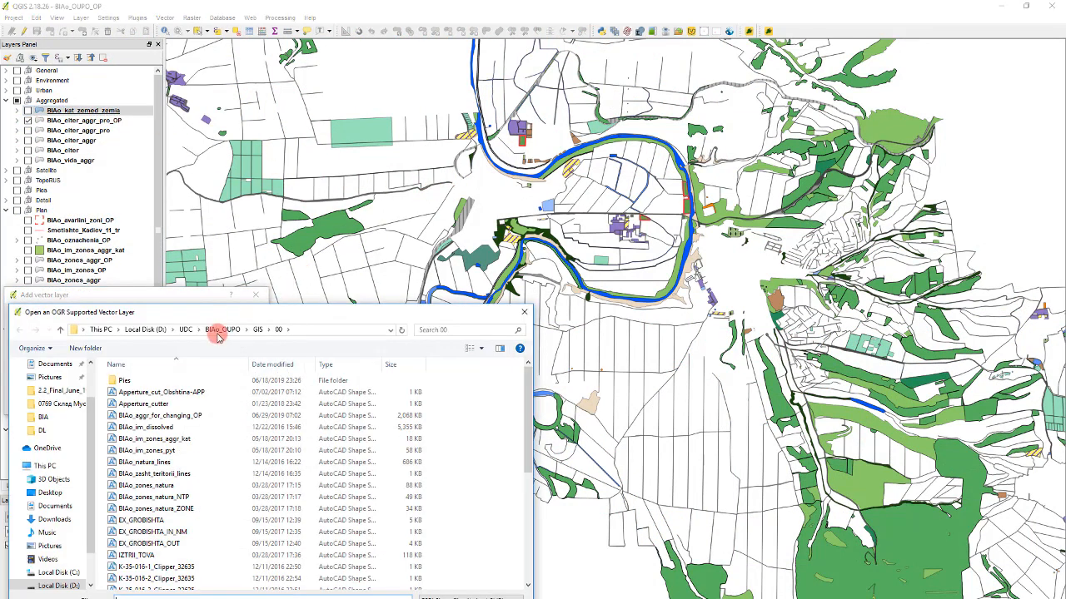
click(219, 332)
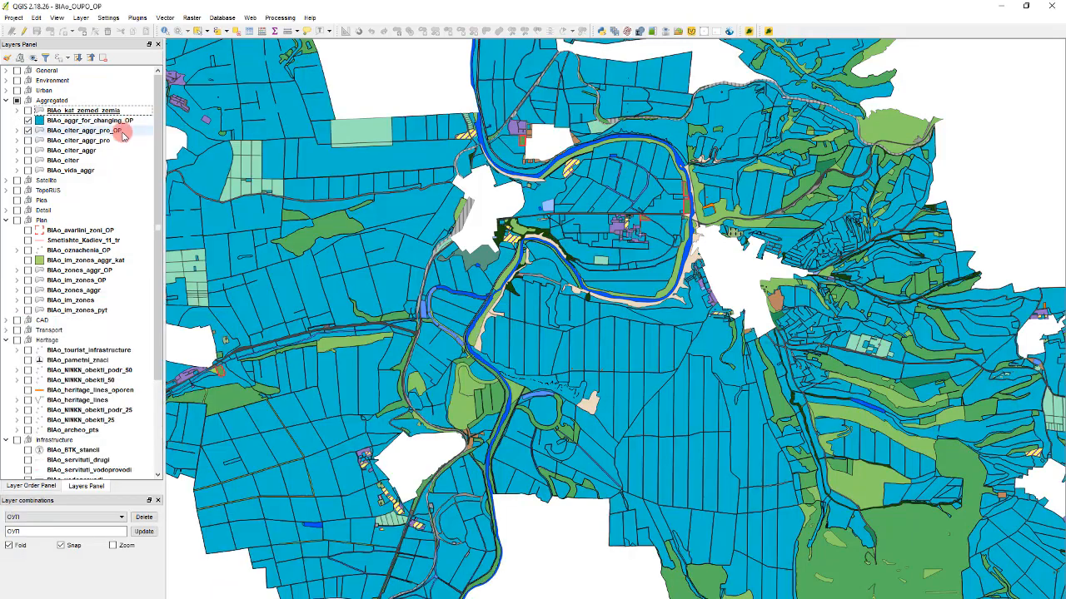
- Show the BIAo_zones_aggr_OP layer with all its categories hidden except the disturbed terrains (Нарушени терени)
click(75, 281)
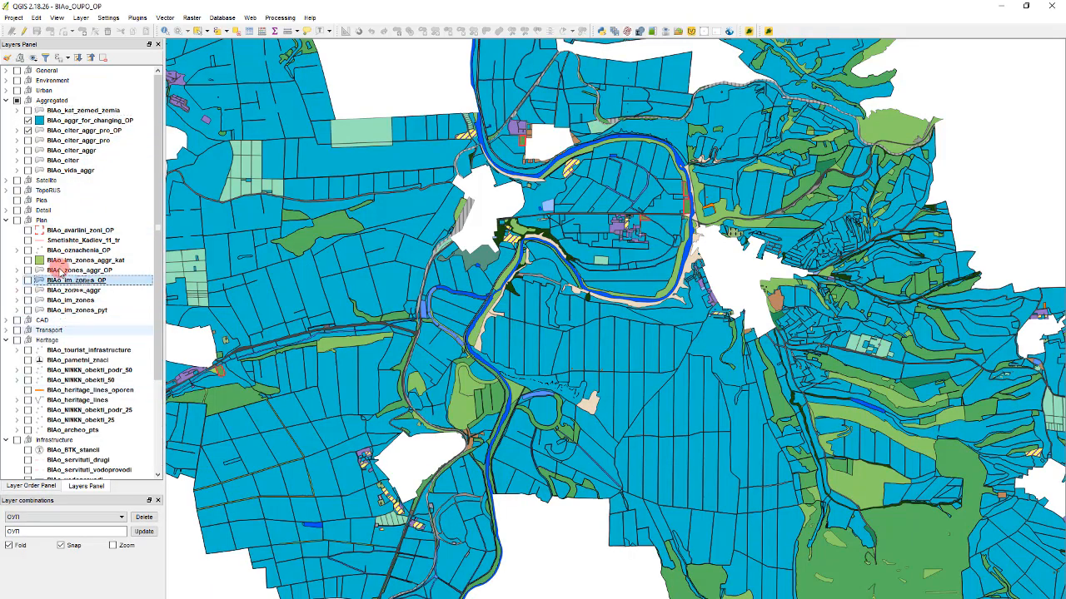
scroll(74, 292, down, 2)
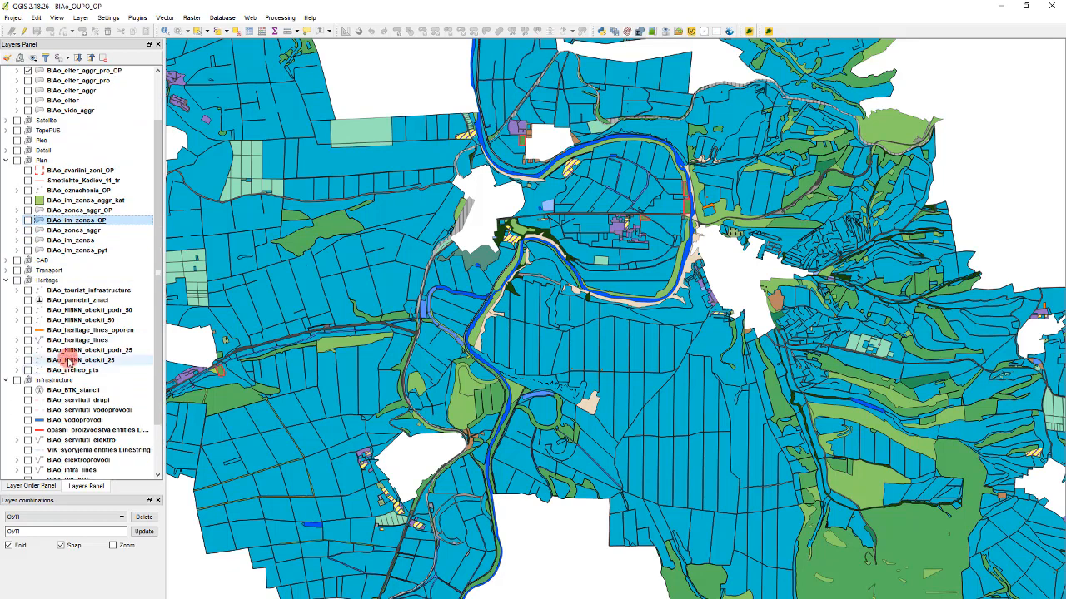
scroll(68, 359, up, 2)
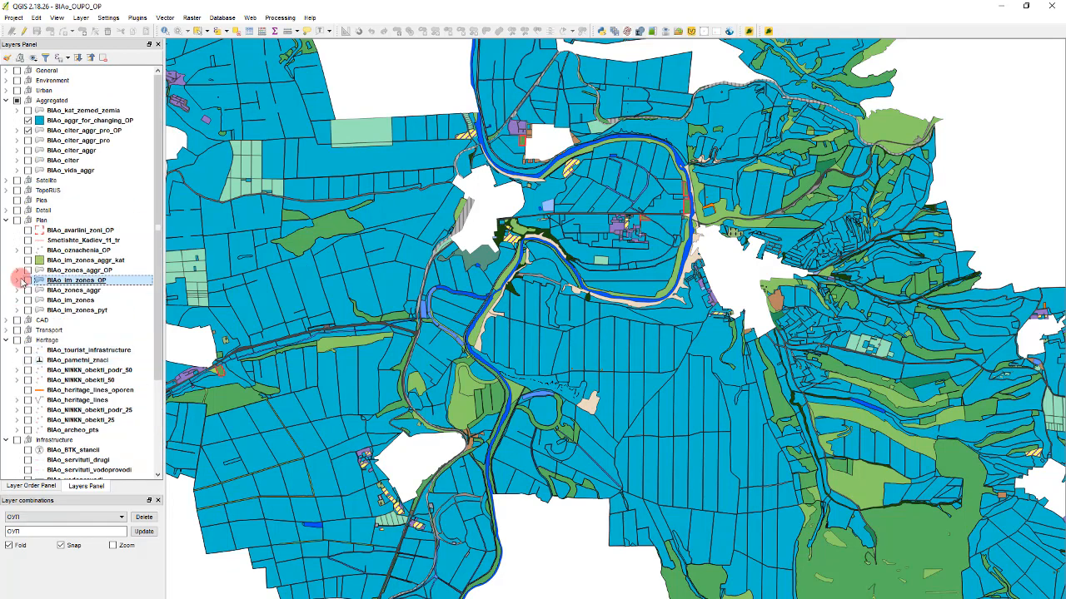
click(28, 270)
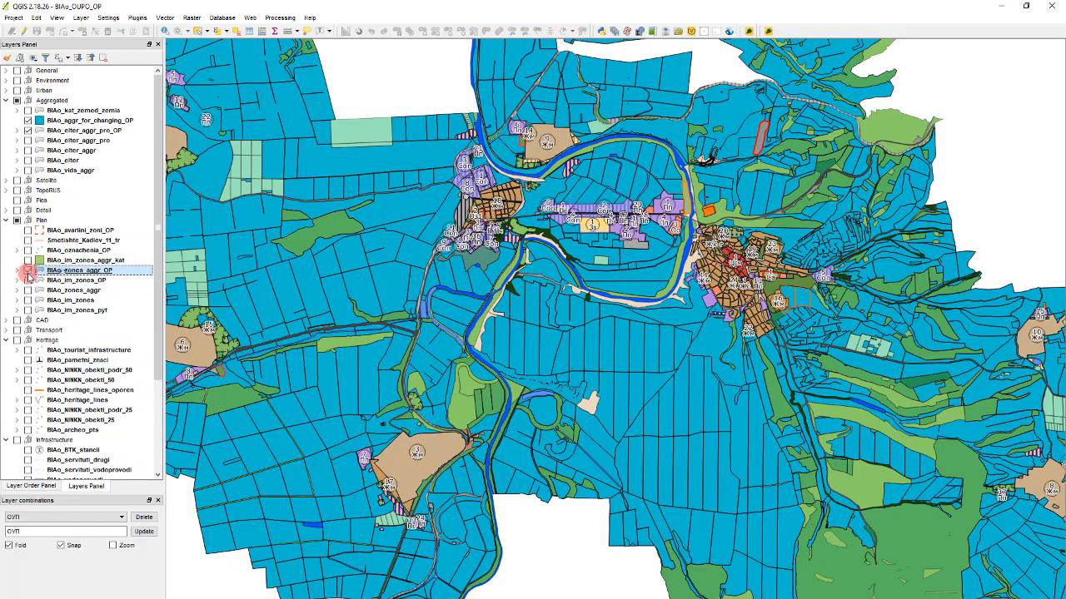
click(17, 271)
right_click(73, 300)
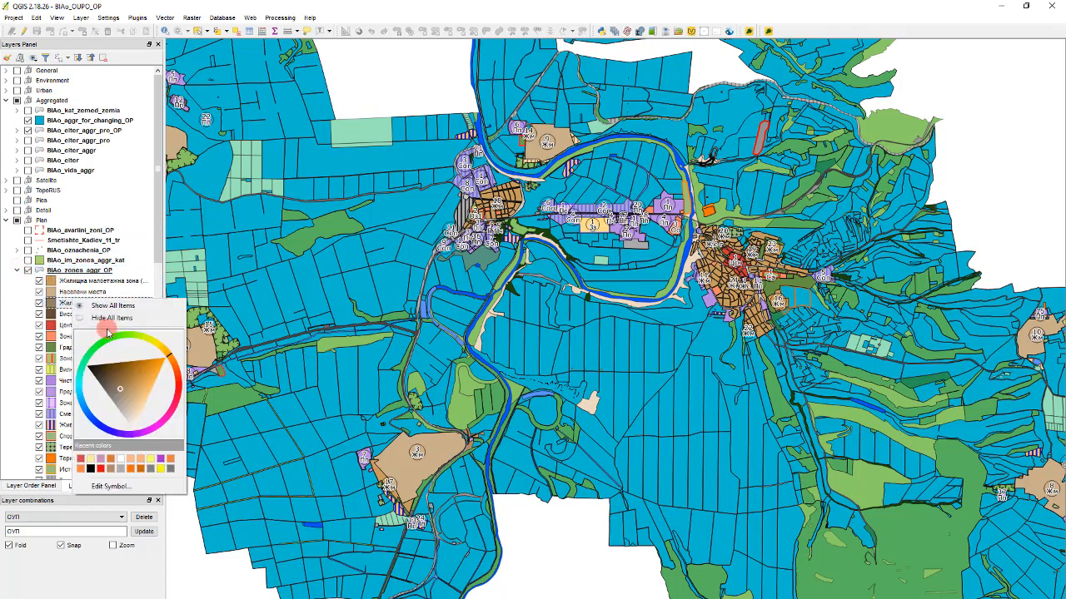
click(115, 319)
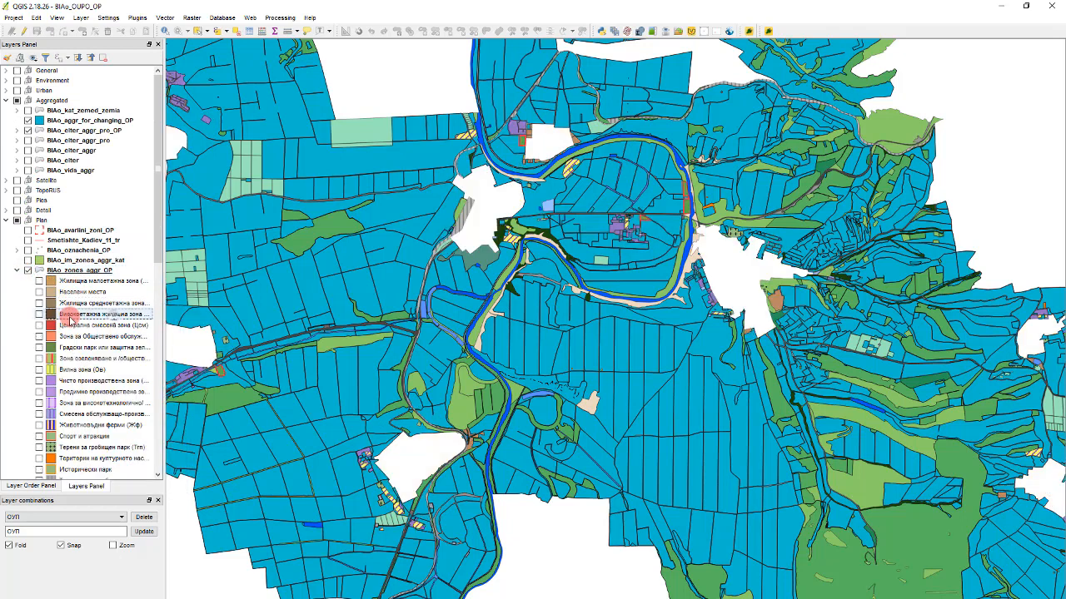
scroll(50, 350, down, 5)
click(39, 341)
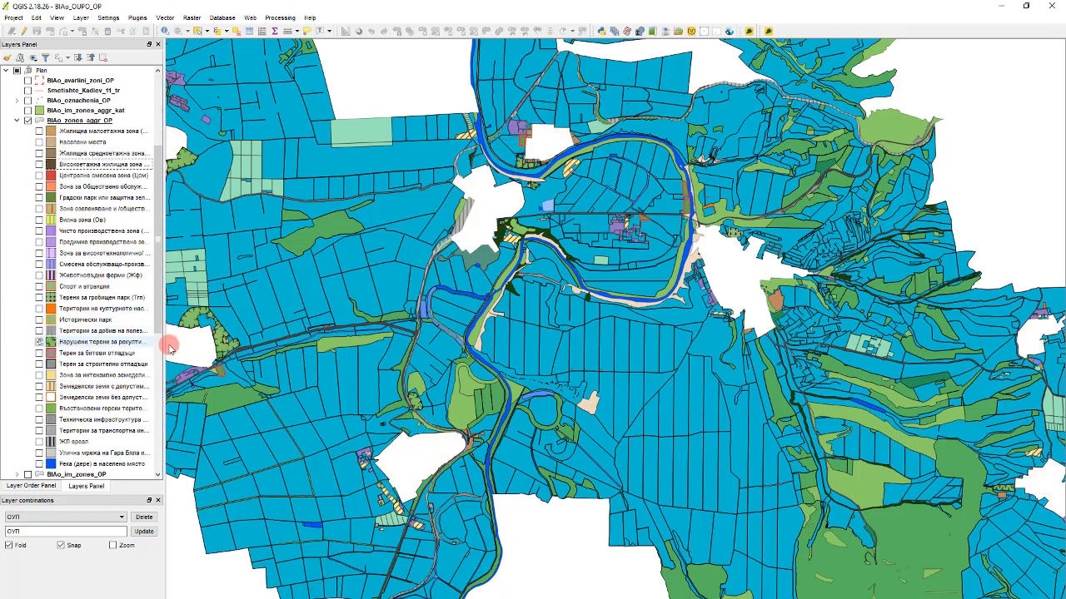
scroll(96, 185, up, 3)
scroll(96, 185, up, 2)
- Set the layer transparency of BIAo_aggr_for_changing_OP to 50 and make BIAo_elter_aggr_pro_OP semi-transparent as well
click(75, 123)
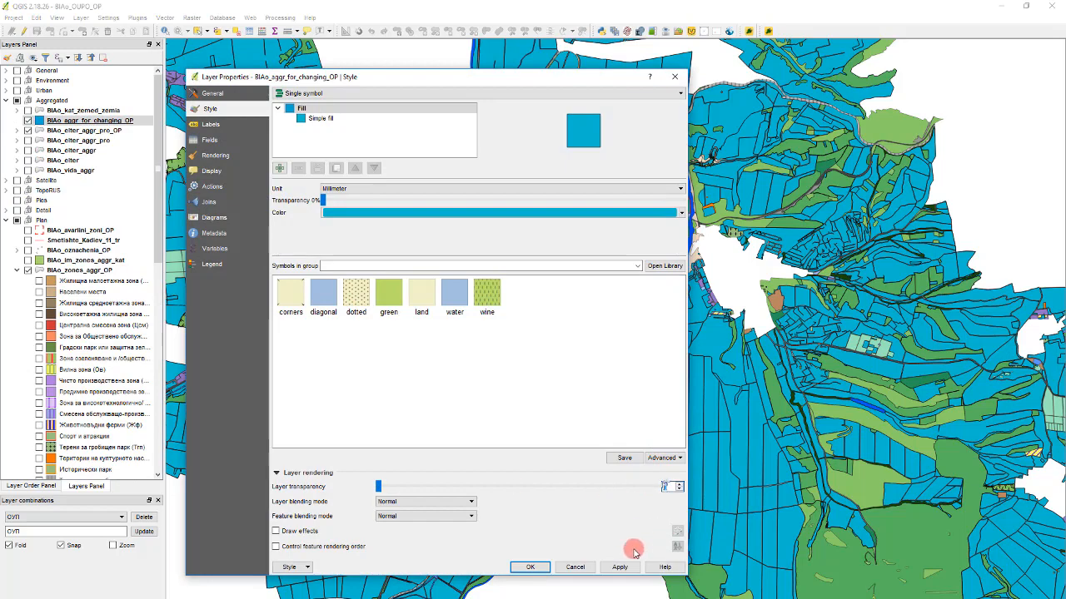
click(619, 567)
click(530, 567)
click(83, 130)
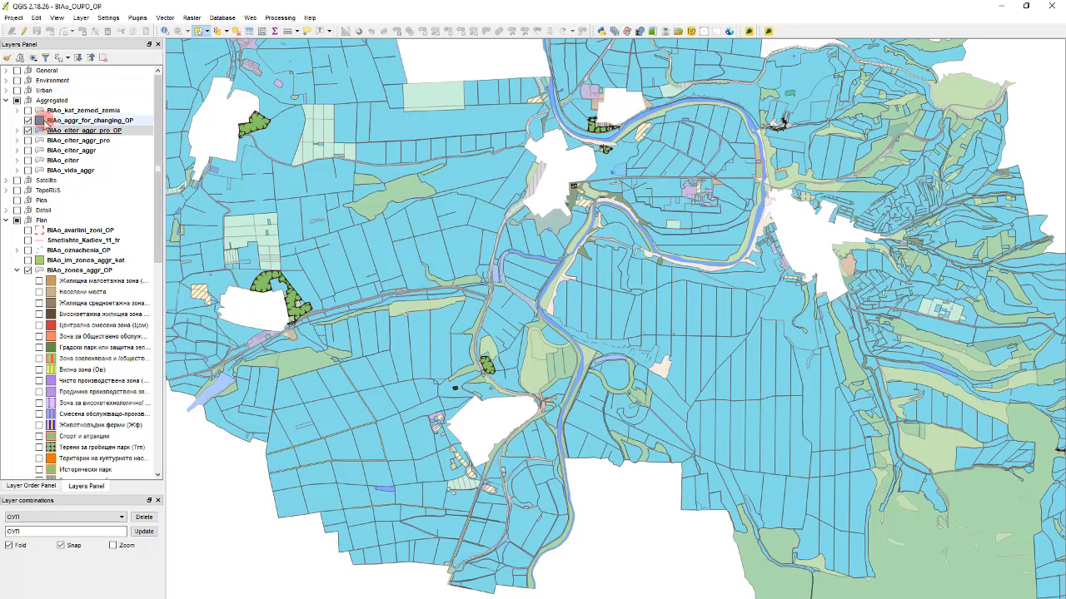
- Change the fill color of the BIAo_aggr_for_changing_OP layer to the recent color #ffb783
click(42, 121)
double_click(42, 120)
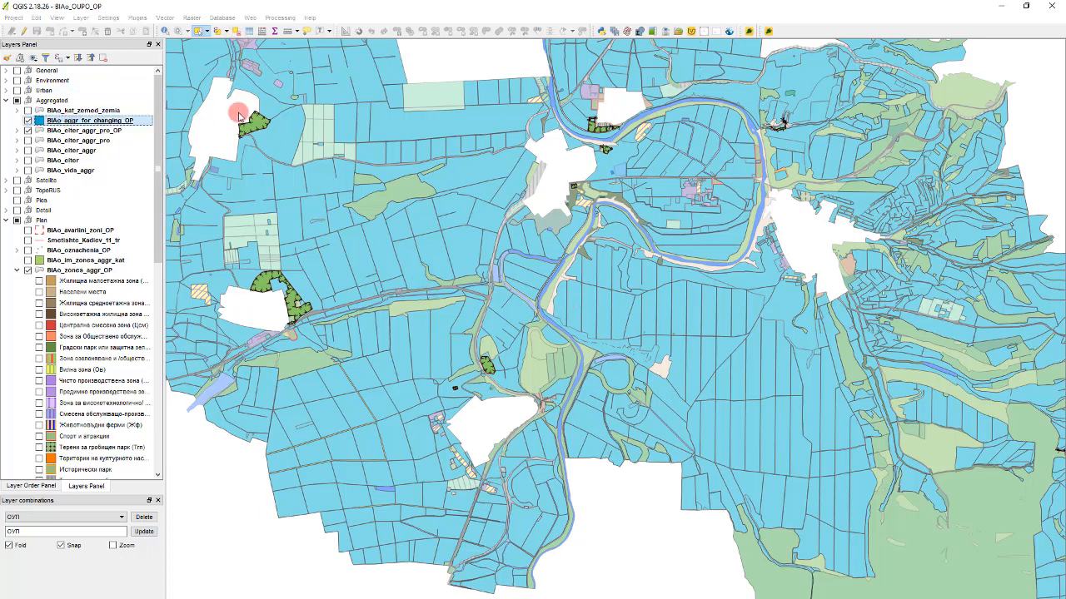
click(359, 215)
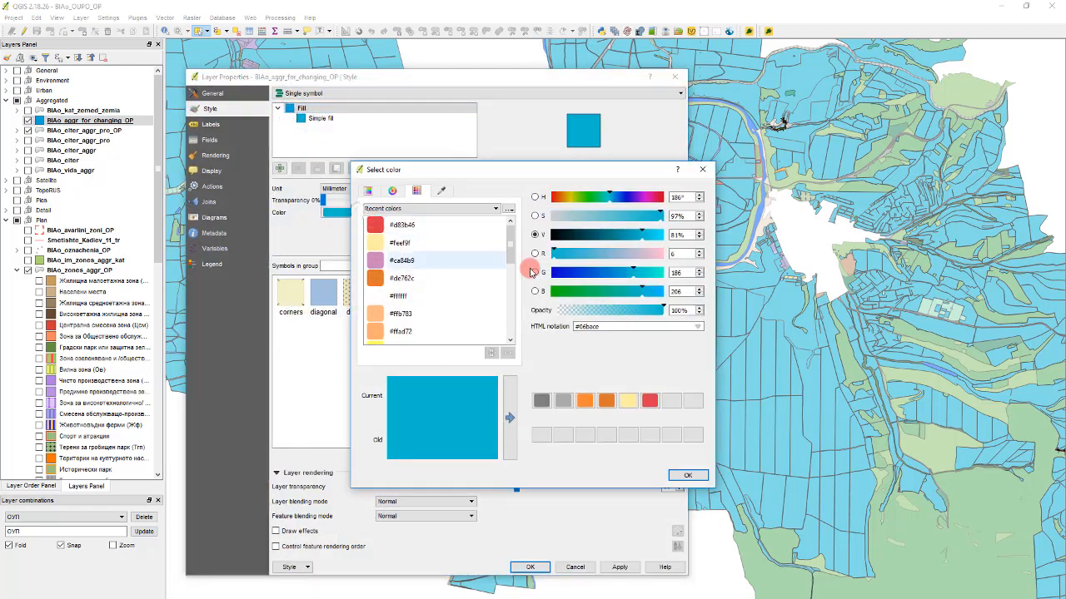
scroll(424, 301, down, 2)
scroll(426, 303, down, 2)
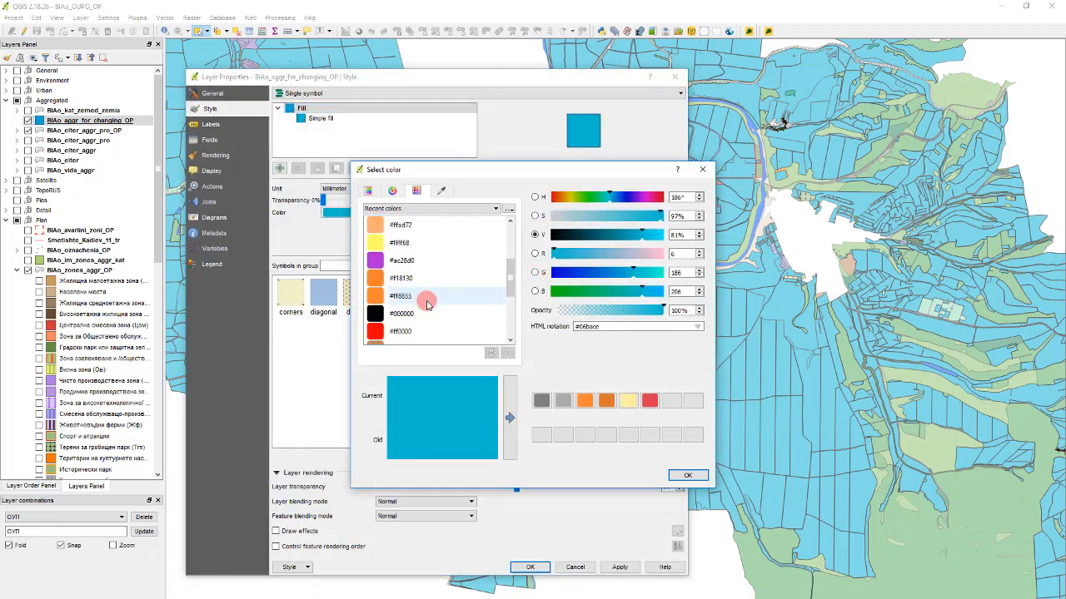
scroll(431, 306, up, 3)
scroll(430, 307, down, 1)
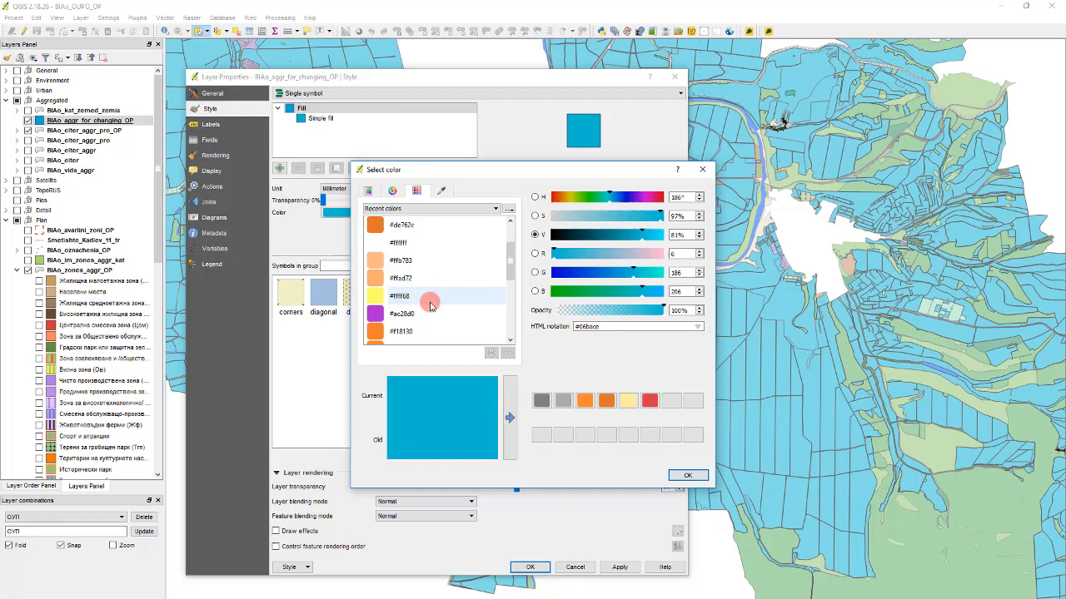
click(400, 260)
click(688, 475)
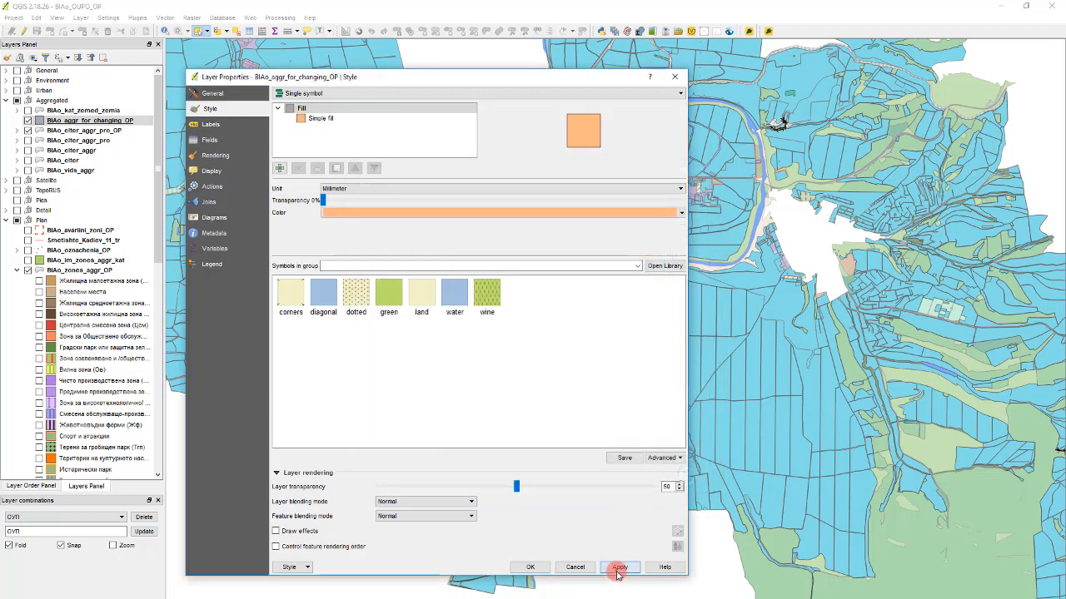
click(617, 569)
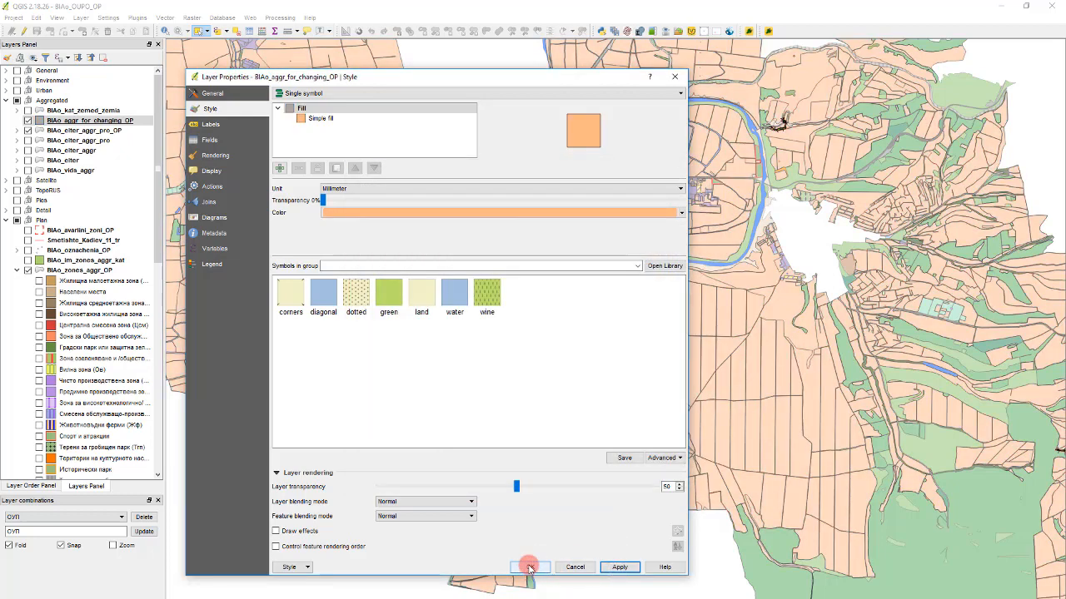
click(530, 567)
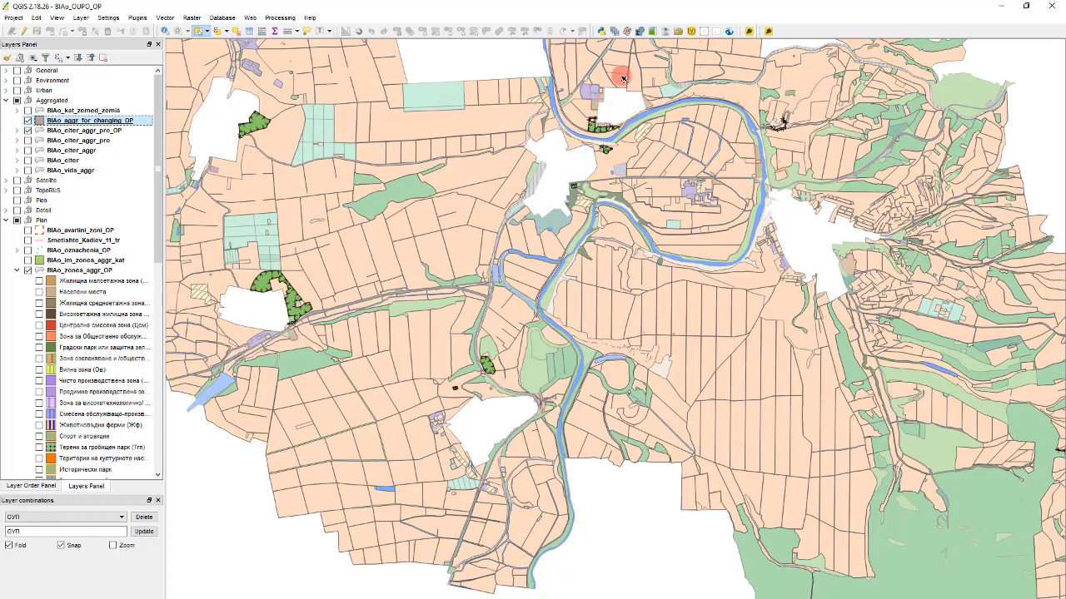
- Recolor the BIAo_aggr_for_changing_OP layer light lavender and examine the disturbed terrain beside the cemetery south of the river
scroll(622, 79, up, 1)
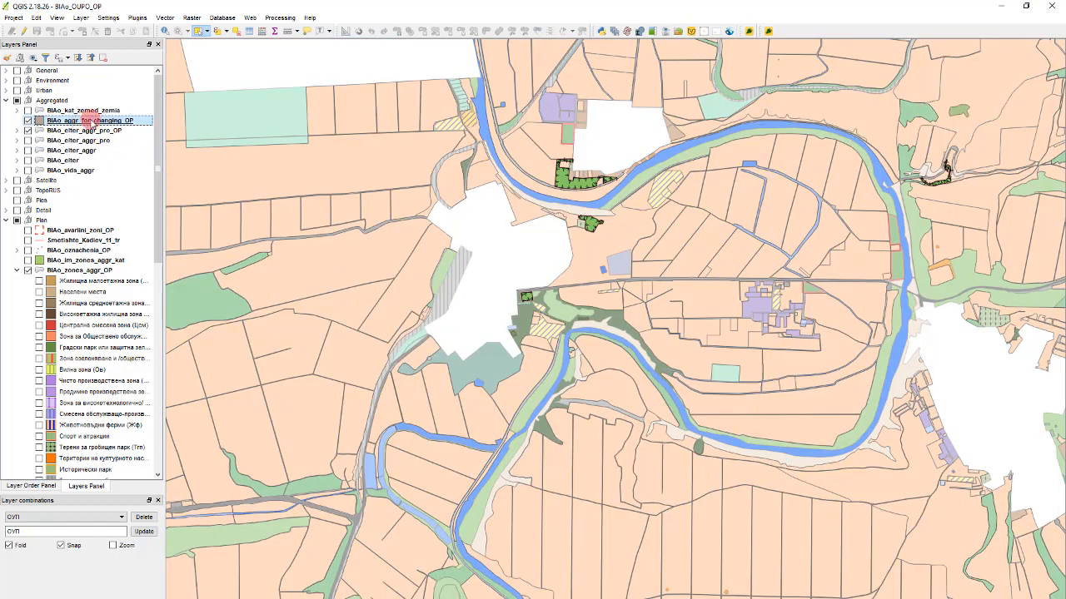
scroll(596, 252, down, 2)
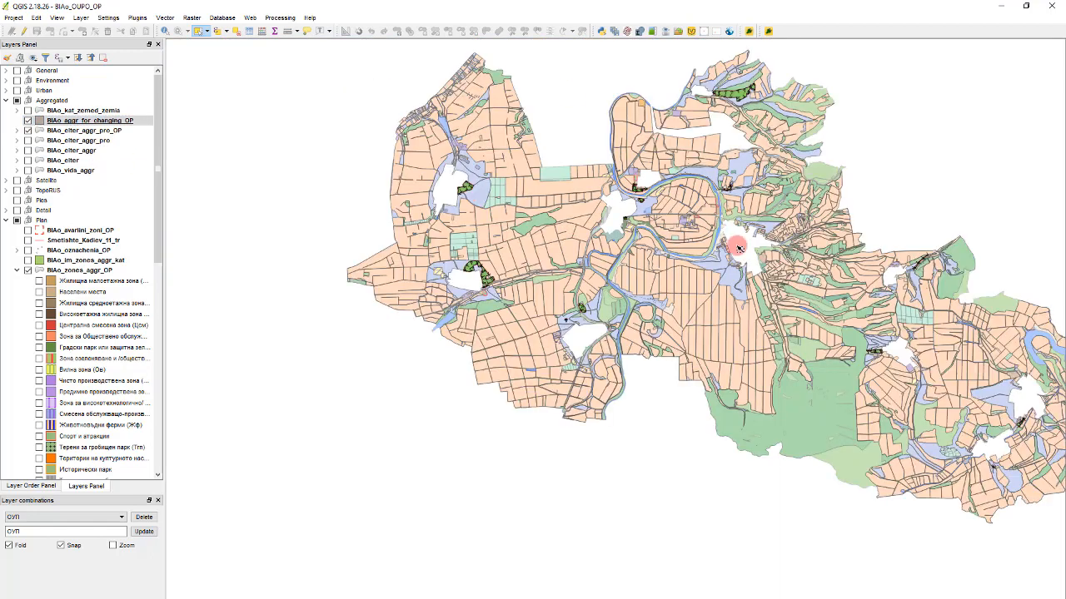
click(570, 201)
drag(761, 493, 493, 174)
scroll(637, 200, up, 3)
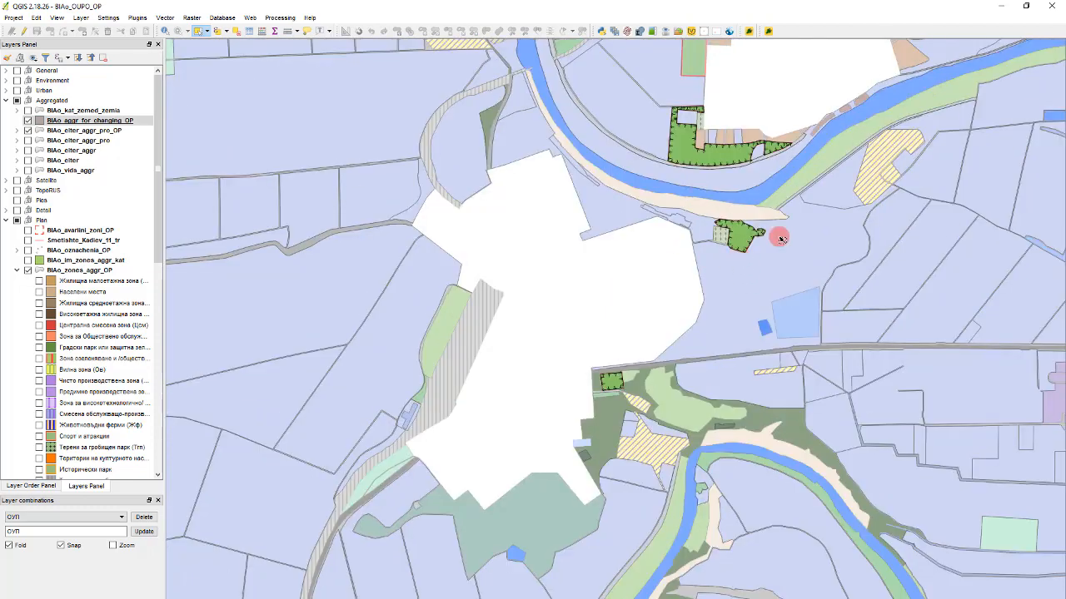
scroll(752, 227, up, 2)
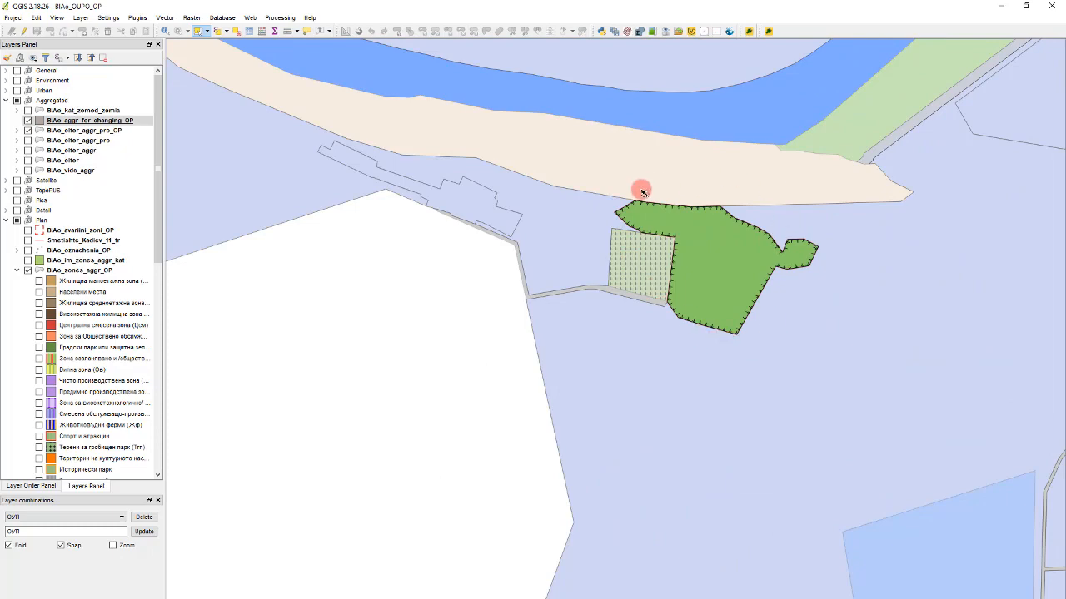
- Select all the disturbed terrains of the BIAo_zones_aggr_OP layer across the entire plan territory
scroll(654, 274, down, 1)
click(514, 359)
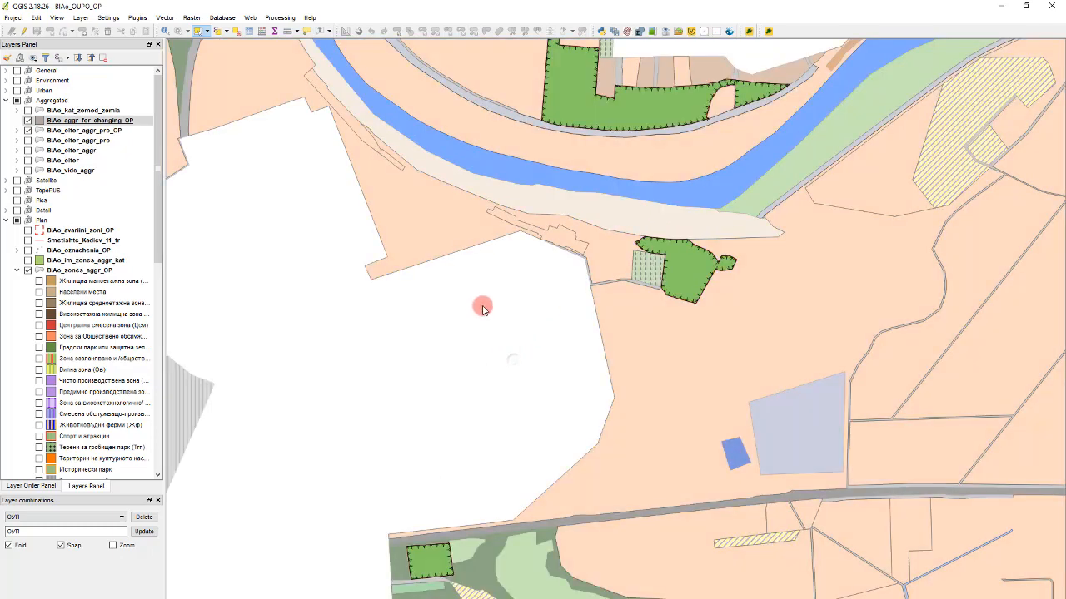
scroll(441, 237, down, 2)
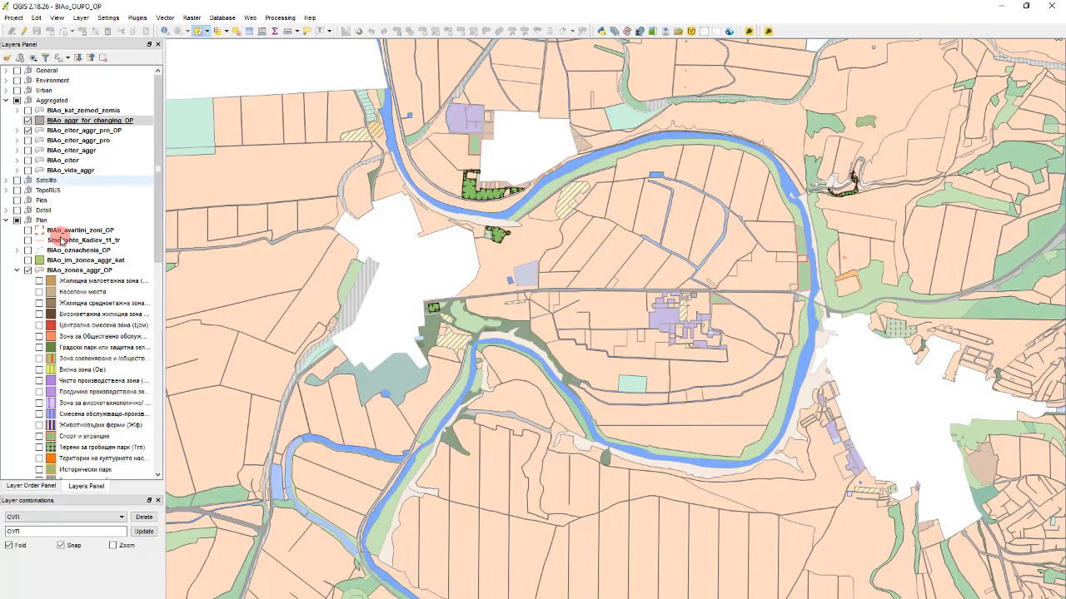
click(95, 272)
scroll(446, 248, down, 3)
drag(297, 171, 816, 532)
scroll(458, 218, up, 3)
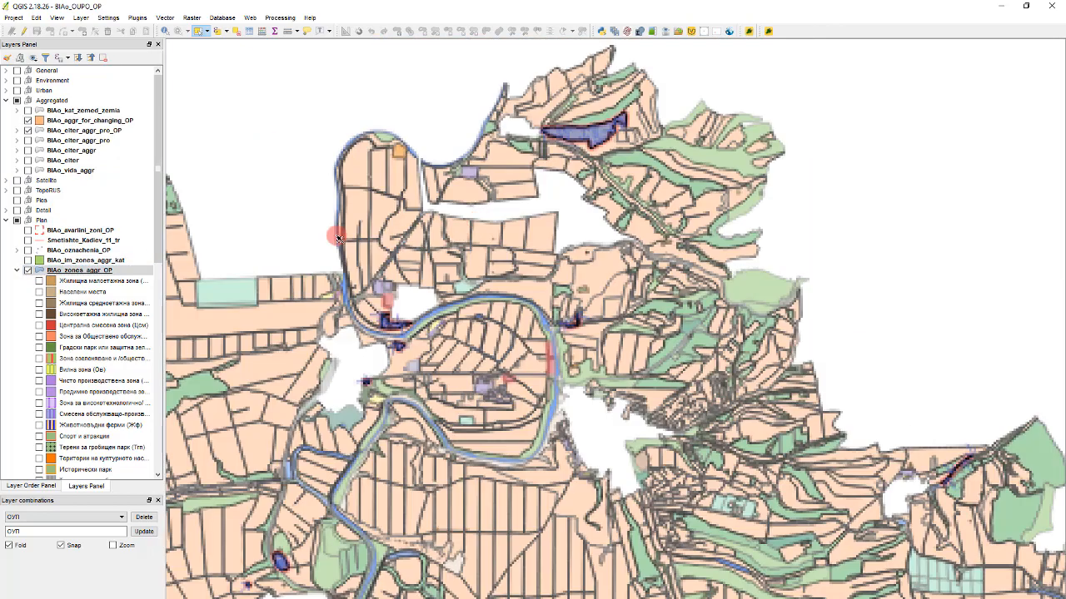
- Export only the selected BIAo_zones_aggr_OP features to the ESRI Shapefile BIAo_zones_for_changing_OP and place that layer above BIAo_aggr_for_changing_OP in the Aggregated group
right_click(96, 272)
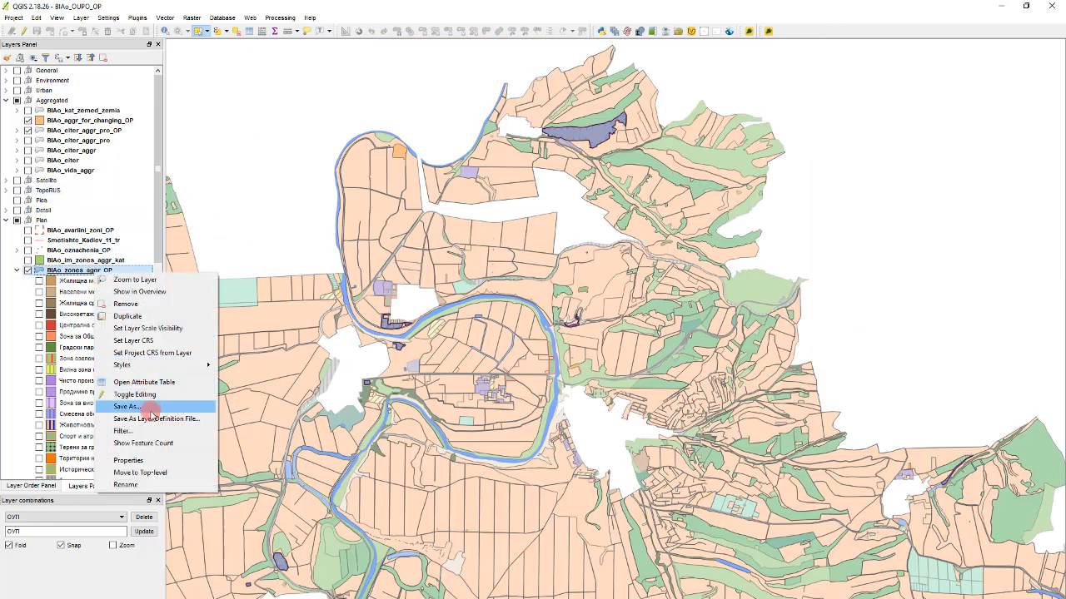
click(131, 406)
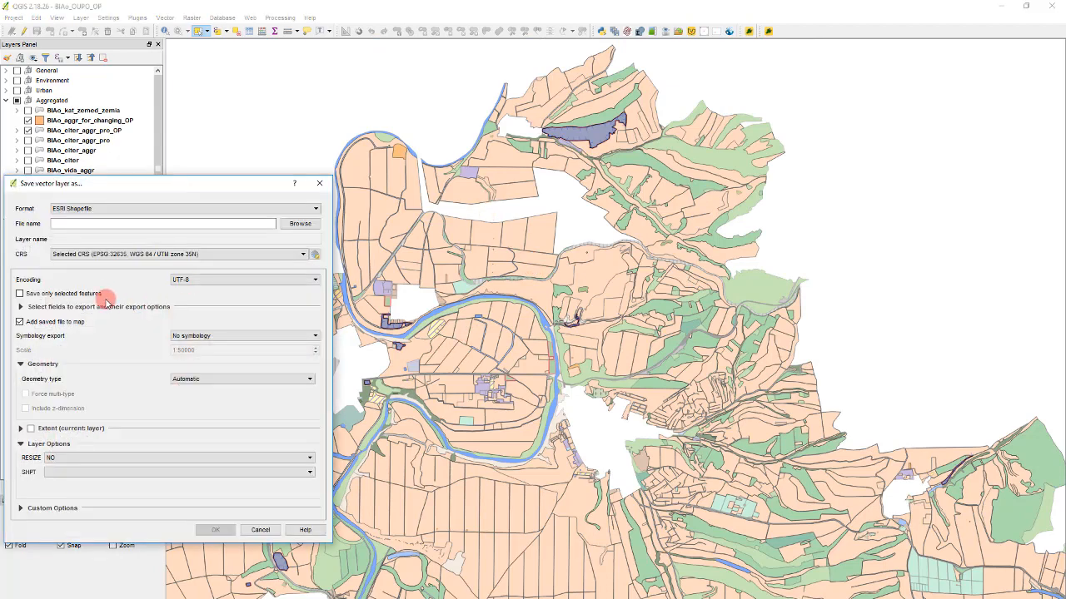
click(76, 323)
click(298, 224)
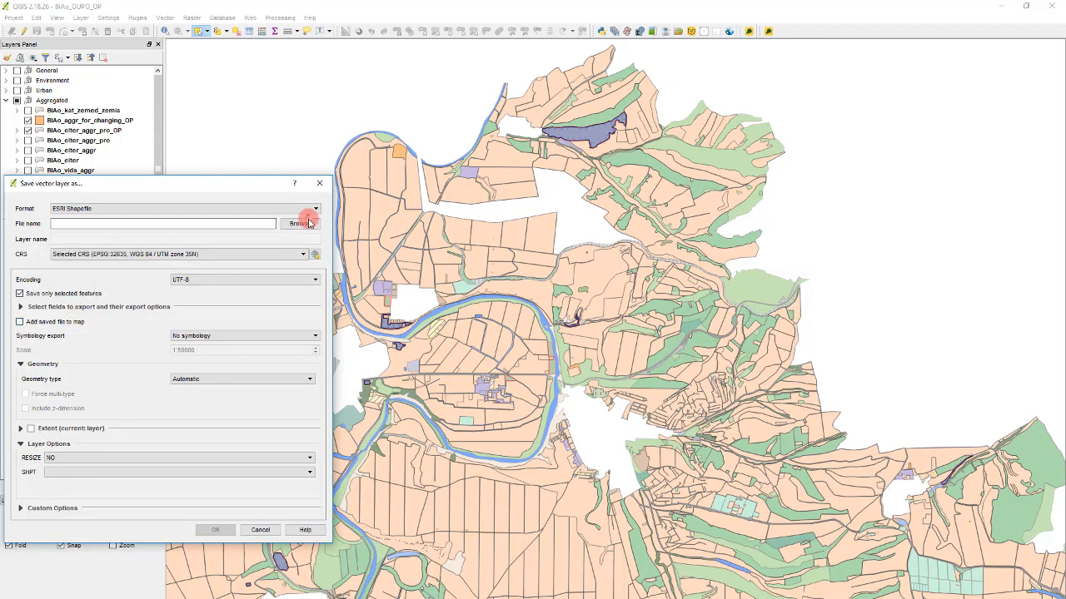
text(BIAo_zones_for_changing)
text(_O)
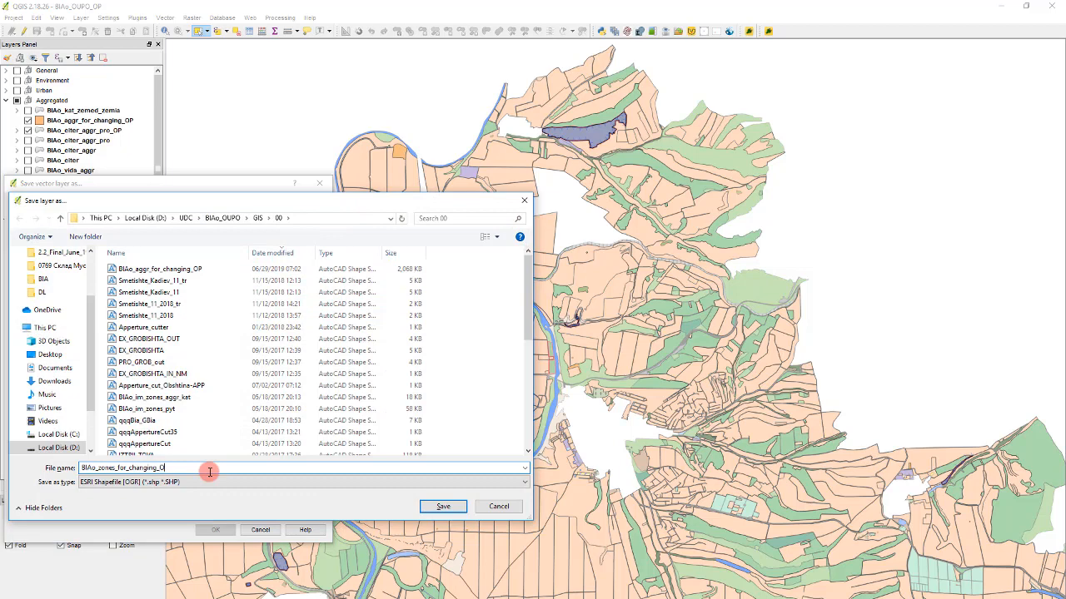
text(P)
key(Return)
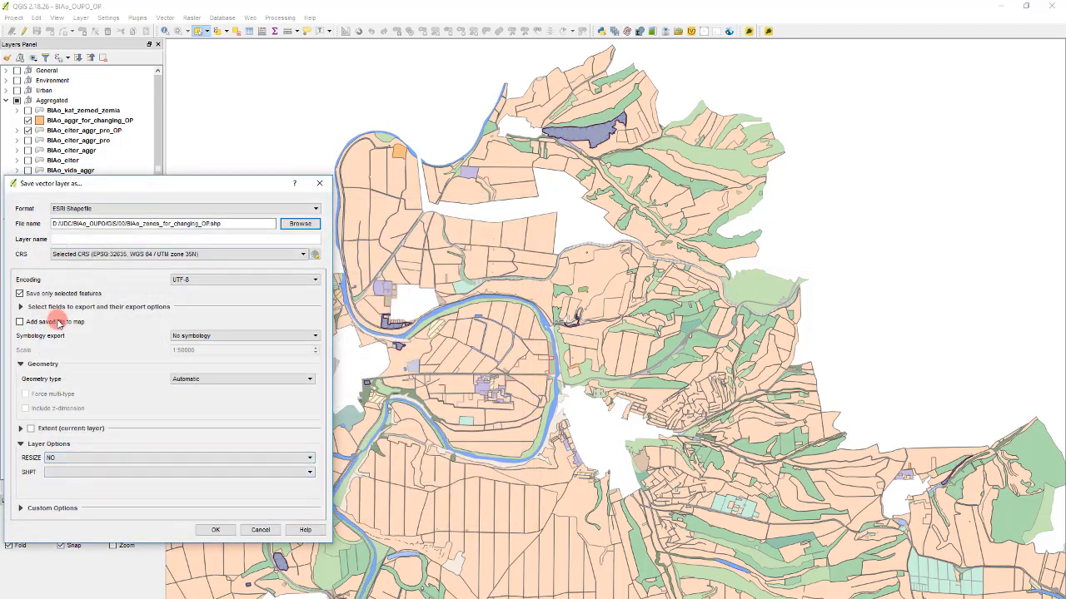
click(218, 528)
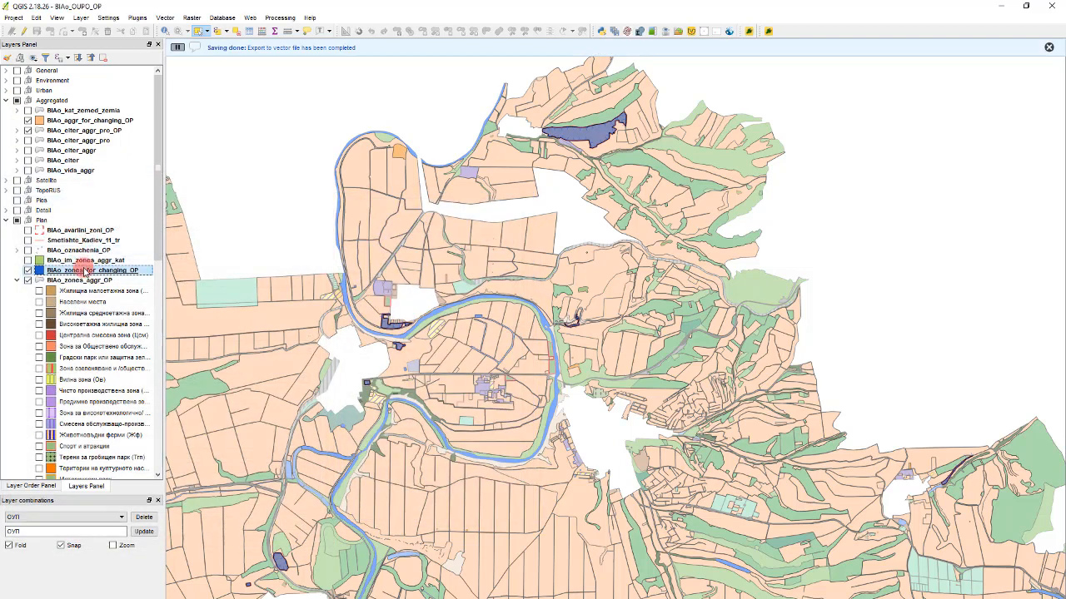
drag(115, 163, 73, 122)
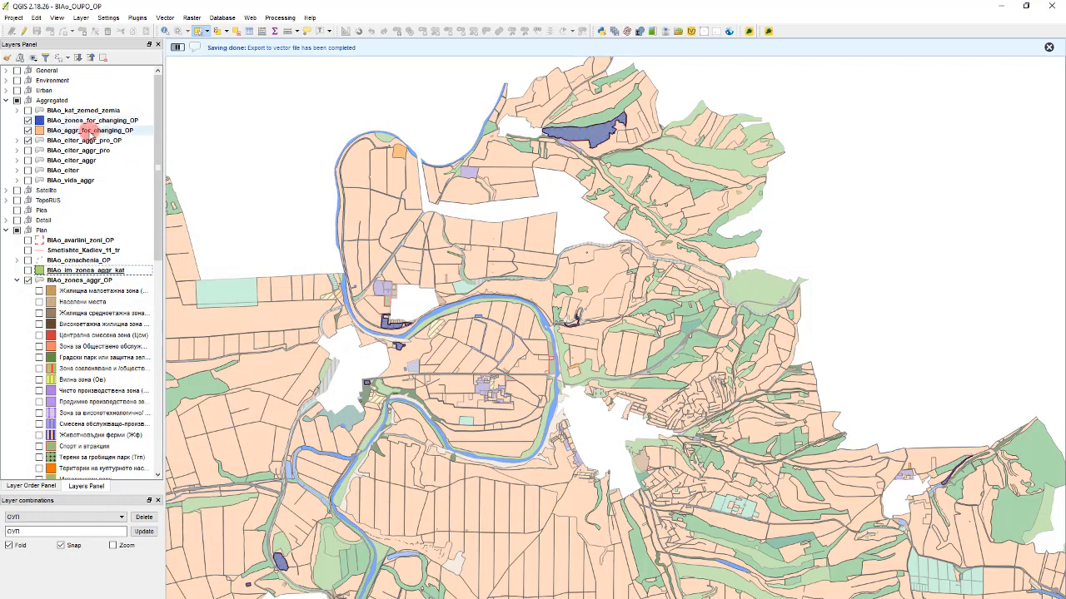
- Merge all features of the BIAo_zones_for_changing_OP layer into a single feature and save the layer edits
click(74, 121)
click(25, 30)
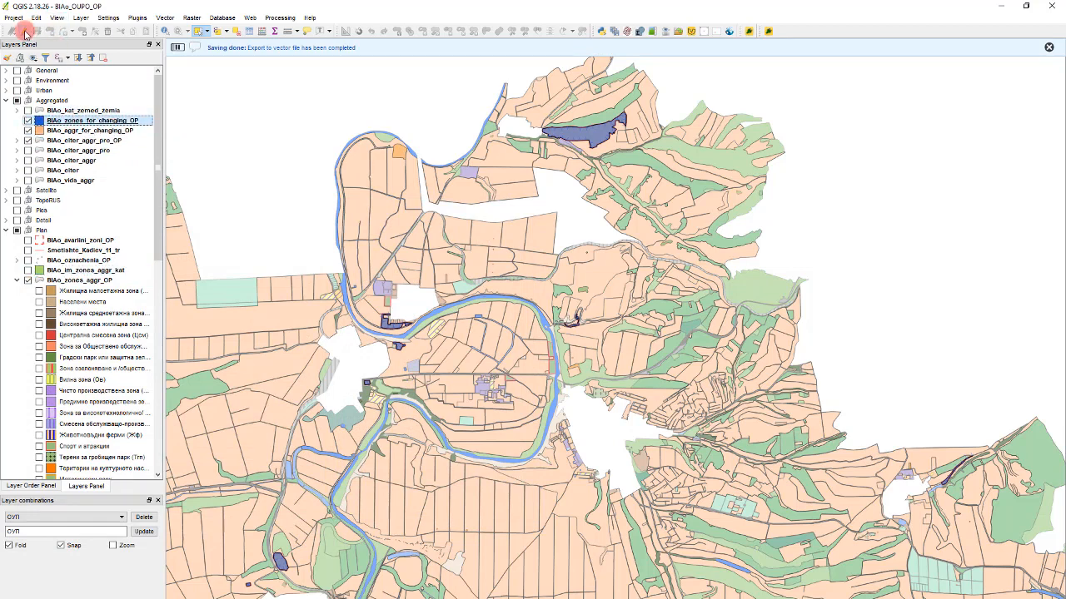
scroll(261, 108, down, 1)
scroll(518, 243, down, 1)
scroll(593, 250, down, 1)
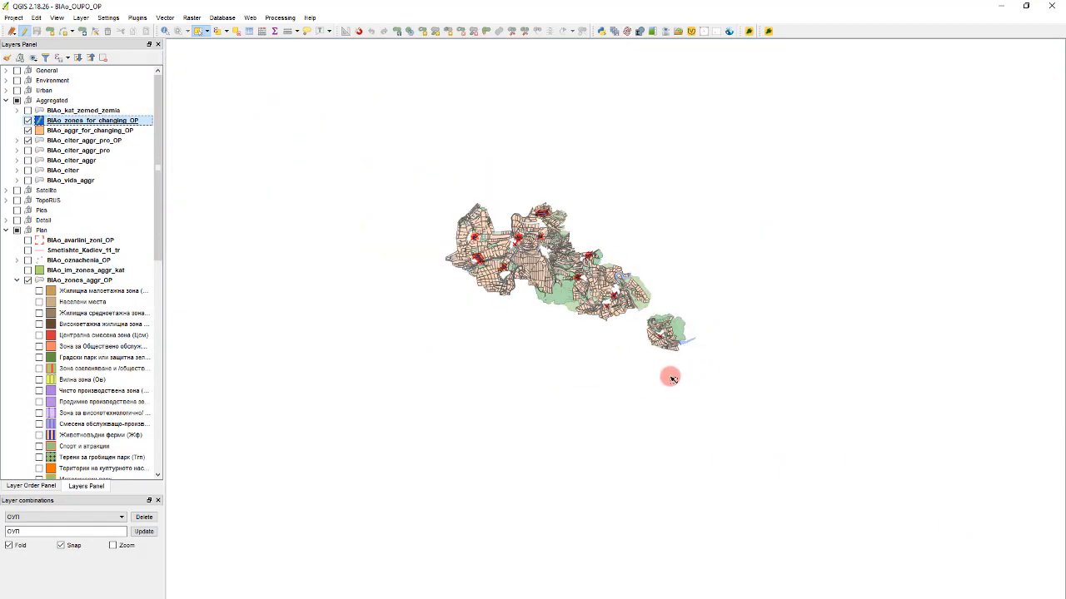
drag(702, 369, 369, 152)
scroll(554, 201, up, 3)
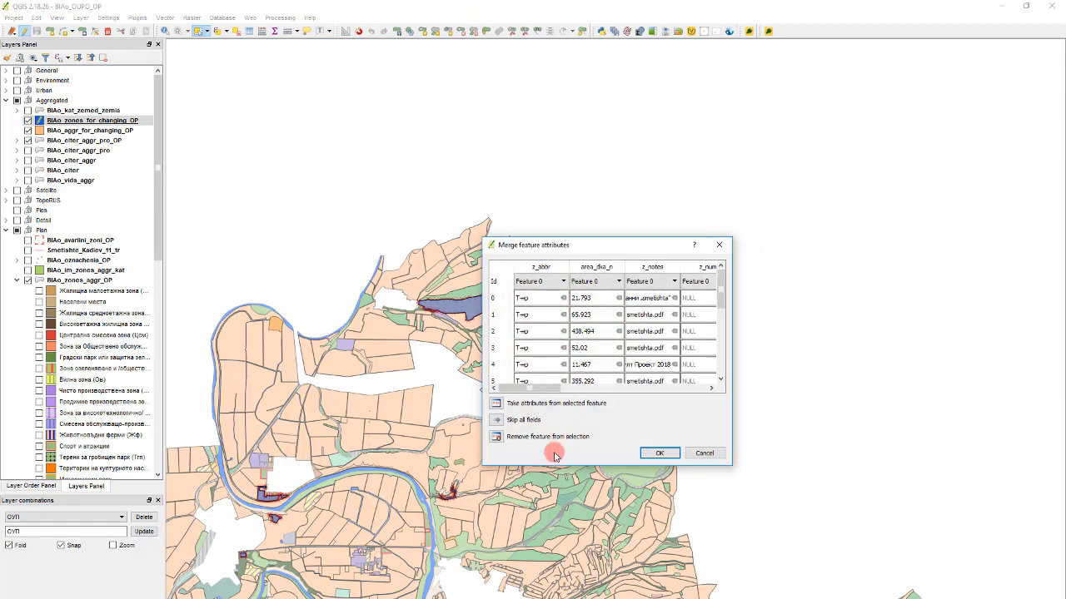
click(661, 452)
scroll(639, 315, down, 1)
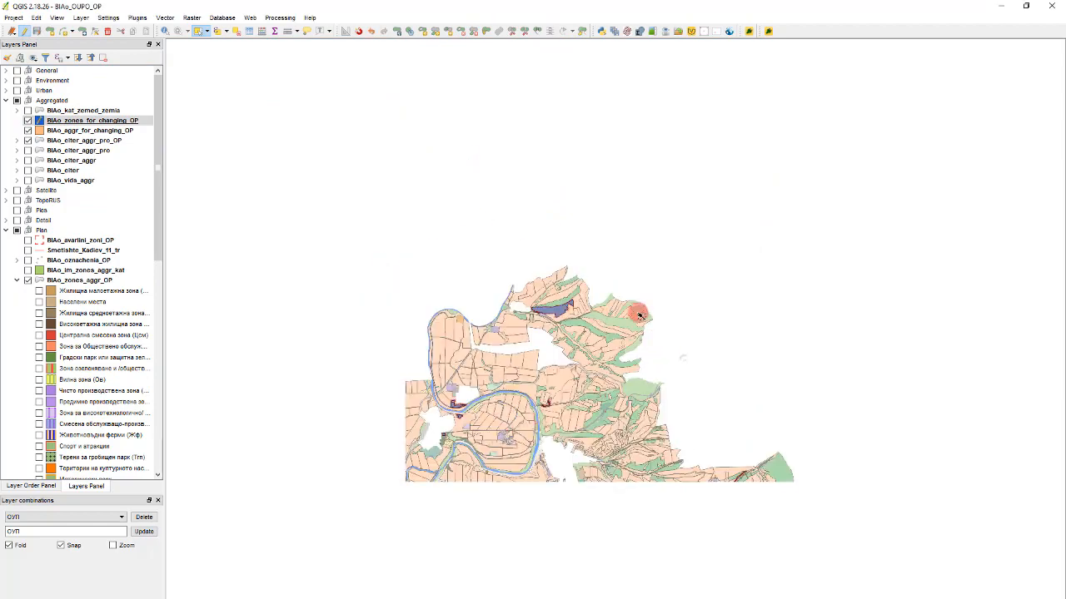
scroll(472, 405, up, 2)
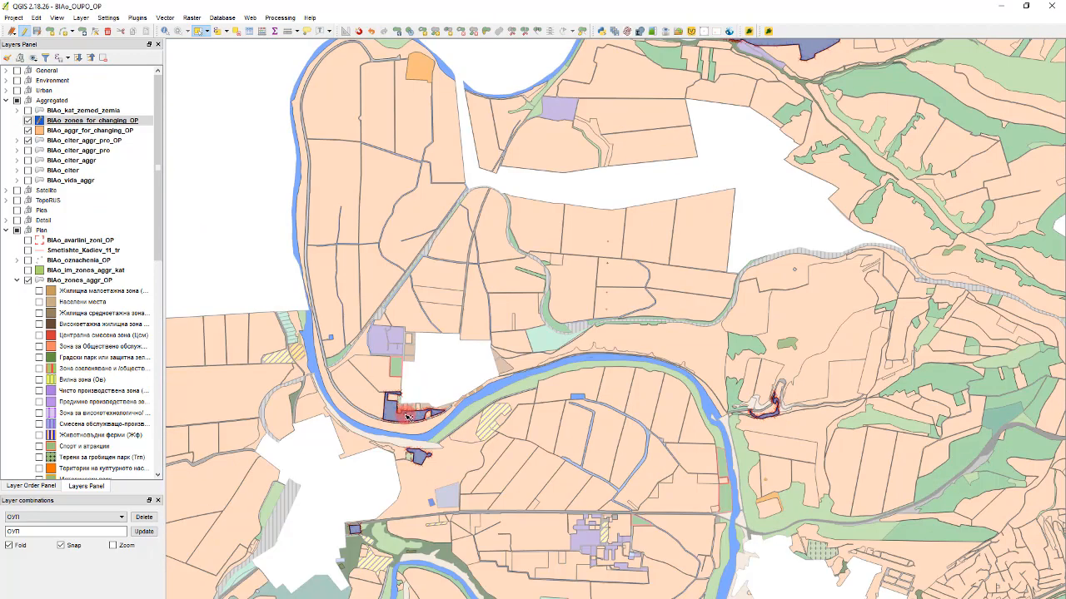
click(24, 32)
click(541, 350)
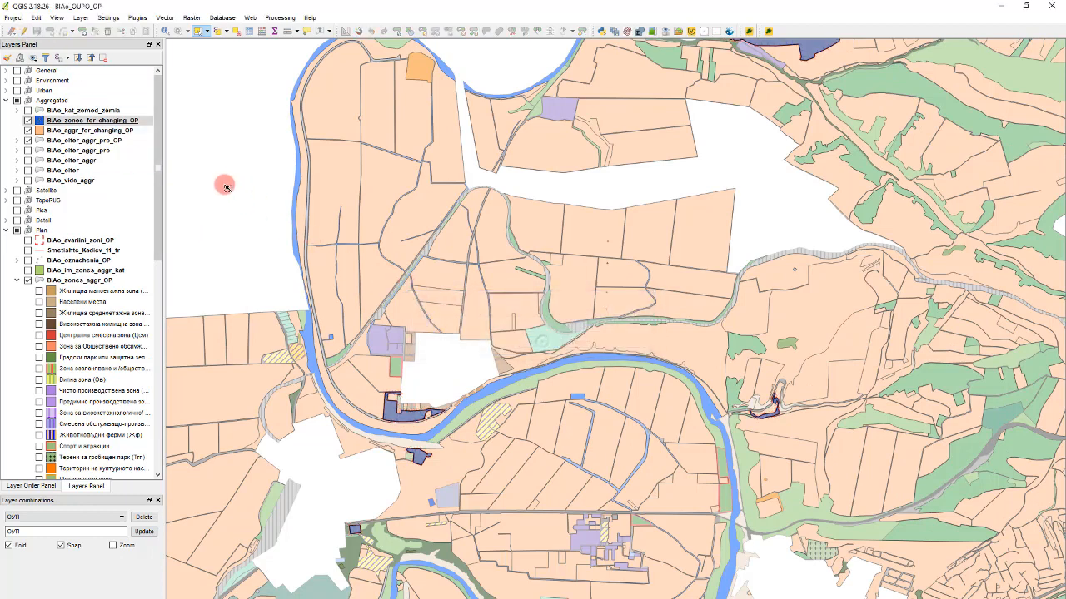
- Hide BIAo_elter_aggr_pro_OP and the Plan group, leaving only the zones and aggregated for-changing layers visible
click(125, 18)
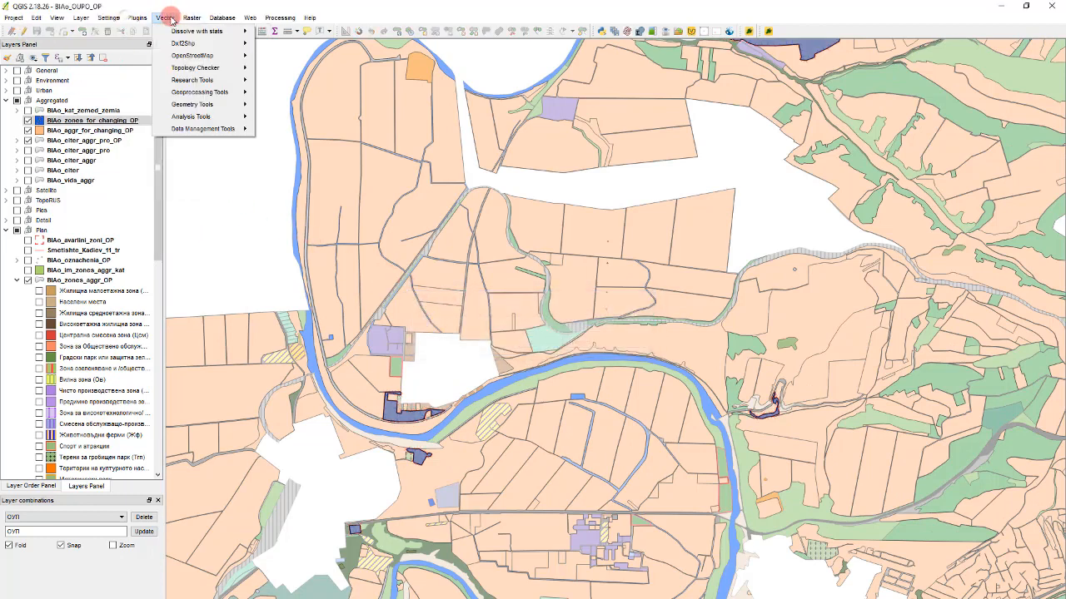
click(224, 237)
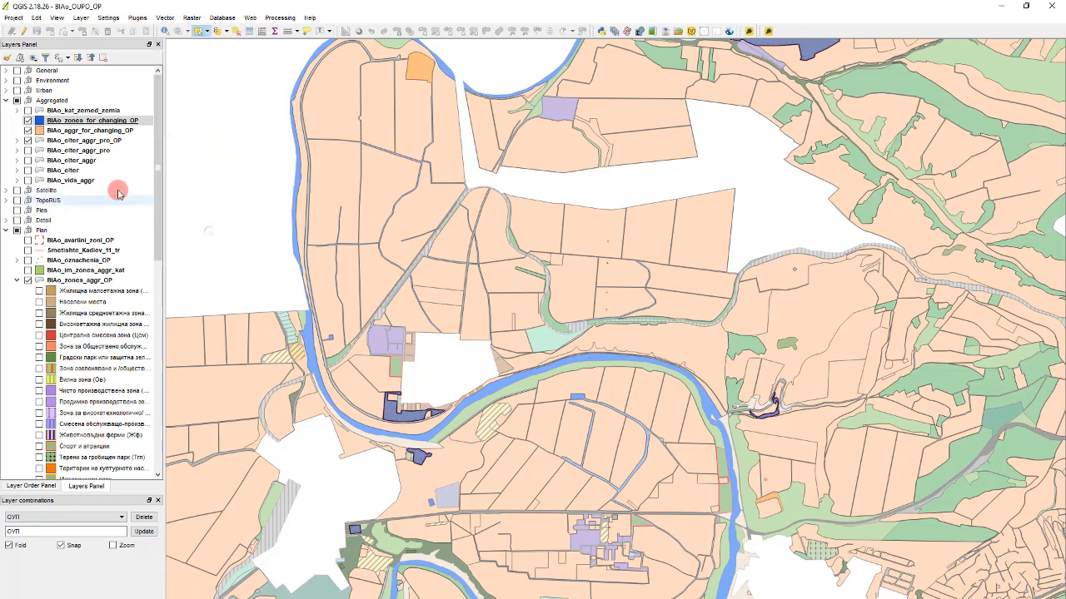
click(28, 132)
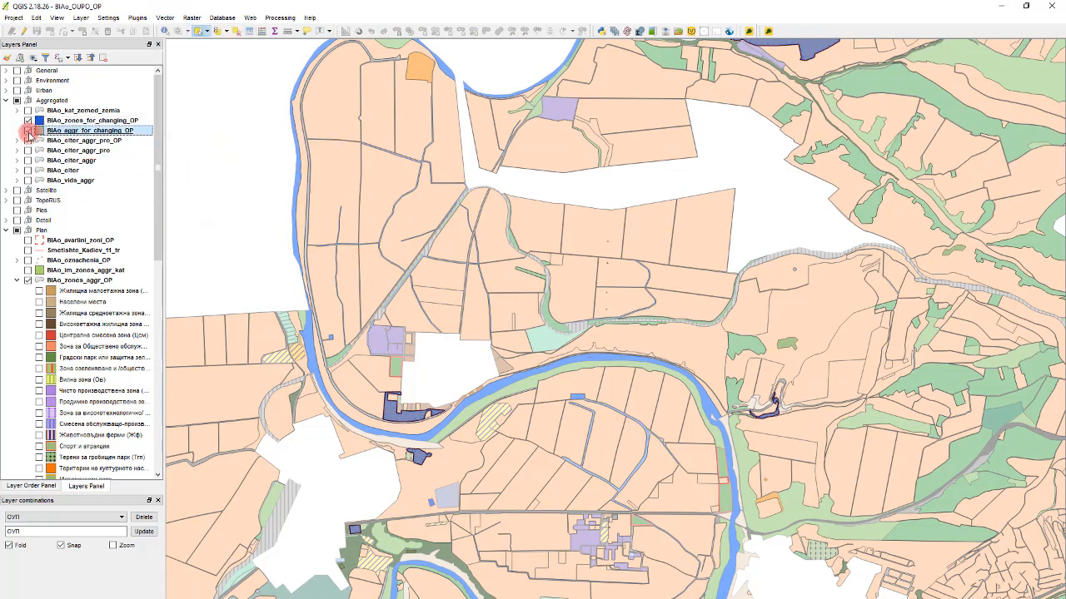
click(27, 131)
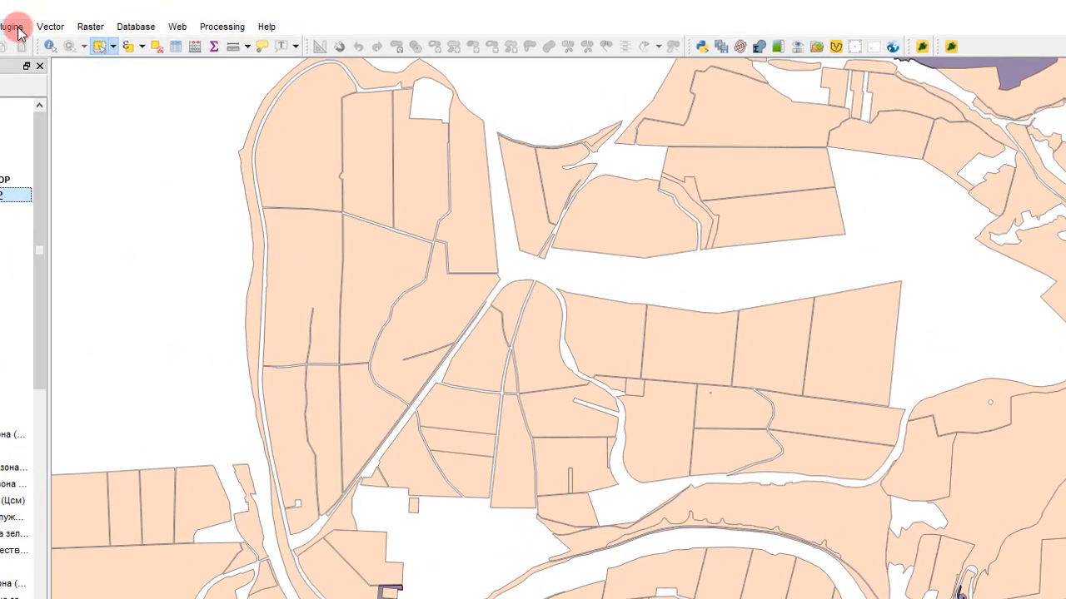
click(166, 20)
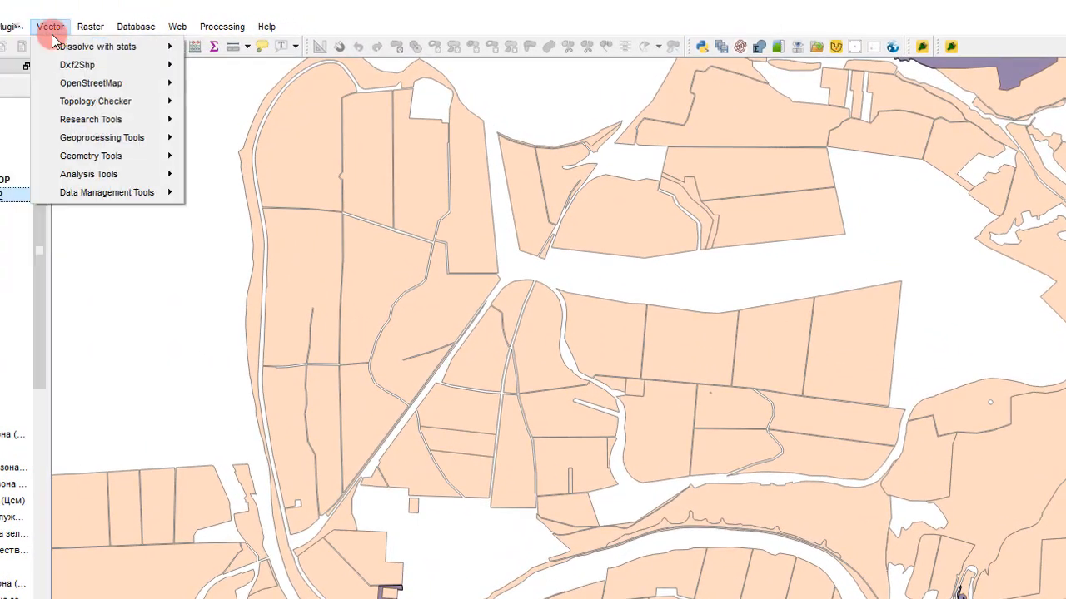
click(83, 138)
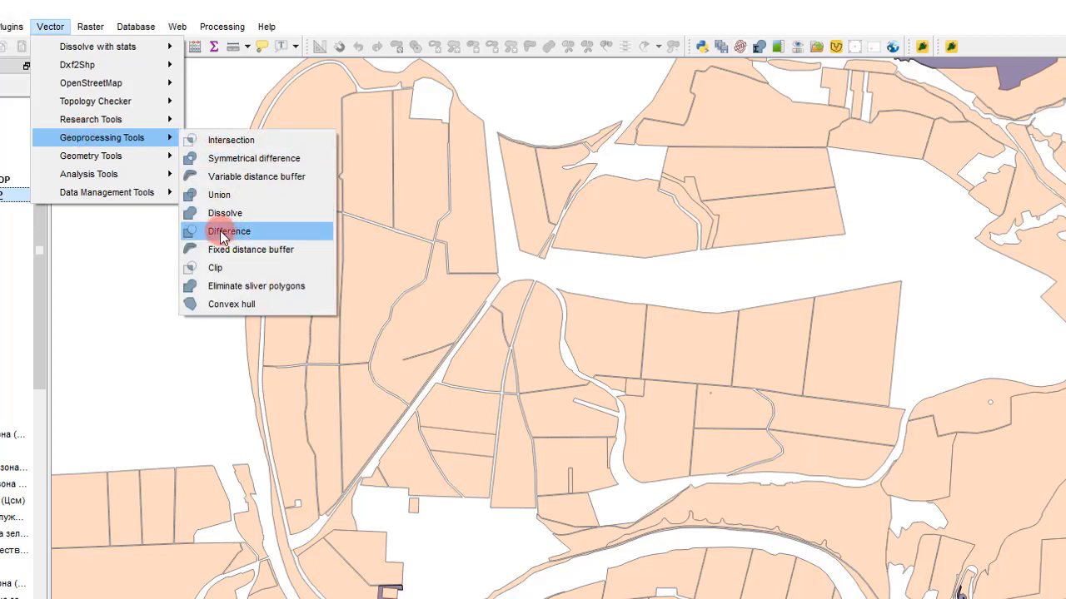
click(133, 138)
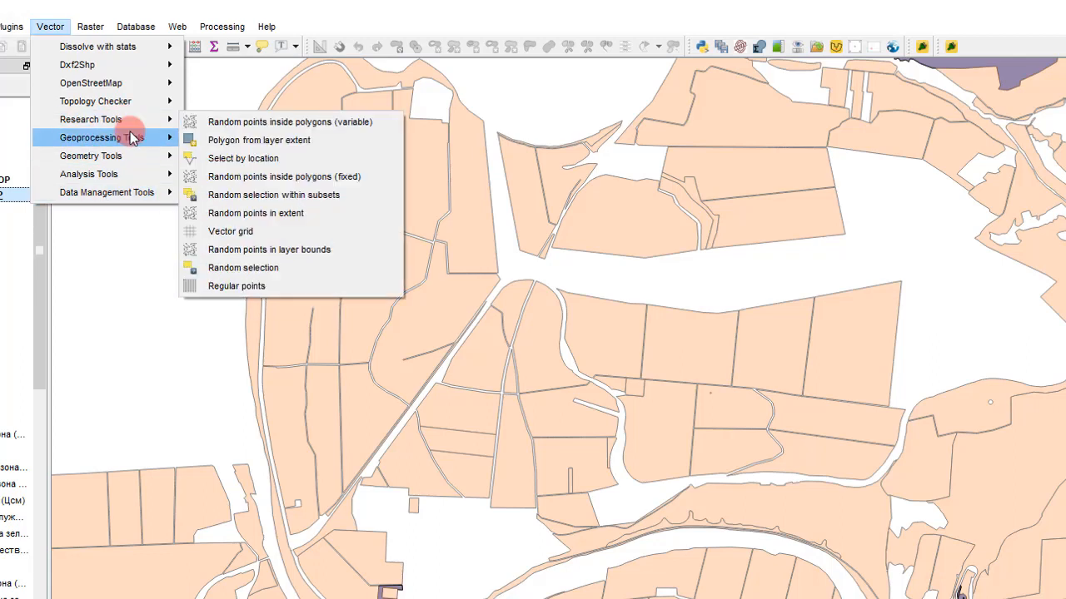
click(248, 233)
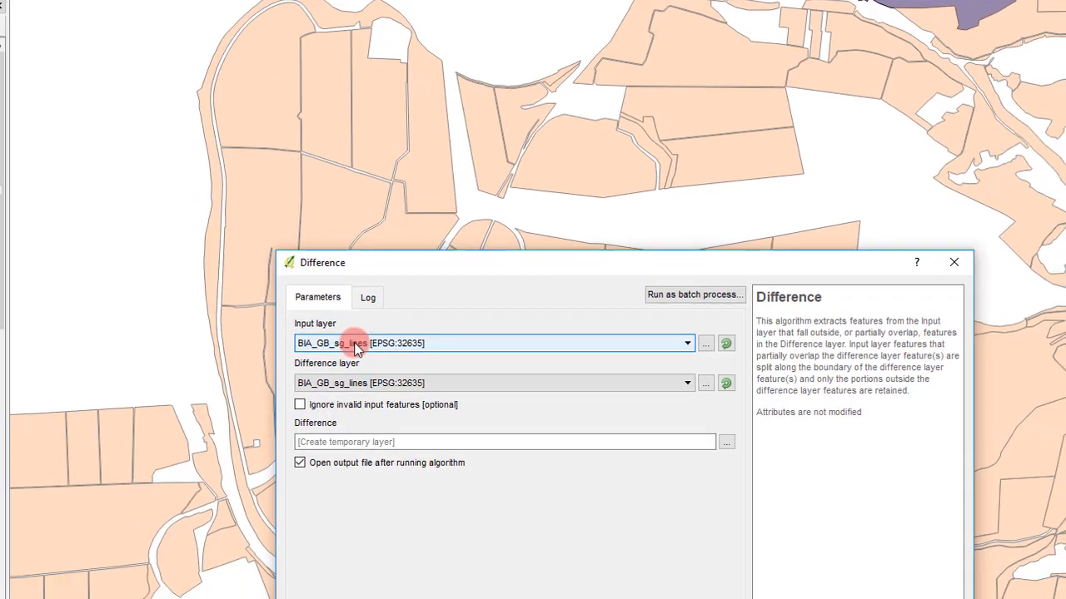
click(361, 402)
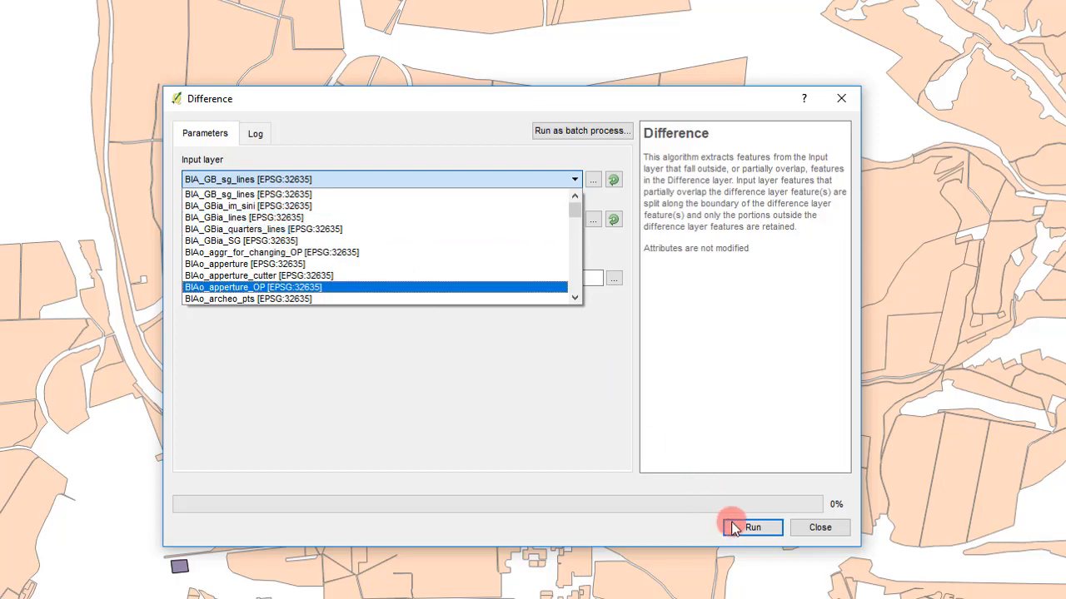
click(816, 527)
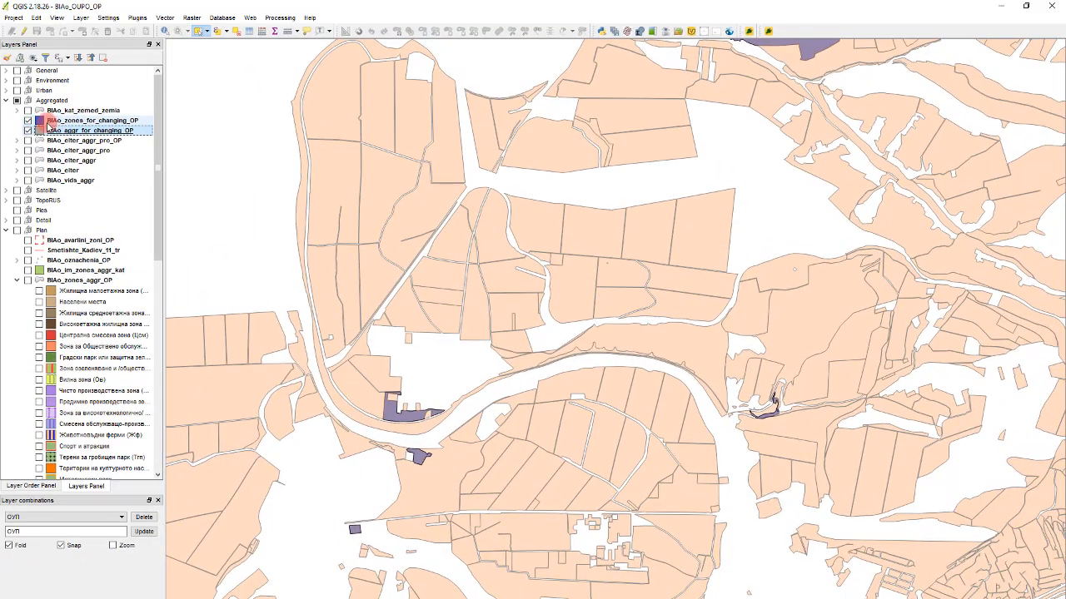
- Rename the two for-changing layers as ___BIAo_zones_for_changing_OP and ___BIAo_aggr_for_changing_OP
click(49, 121)
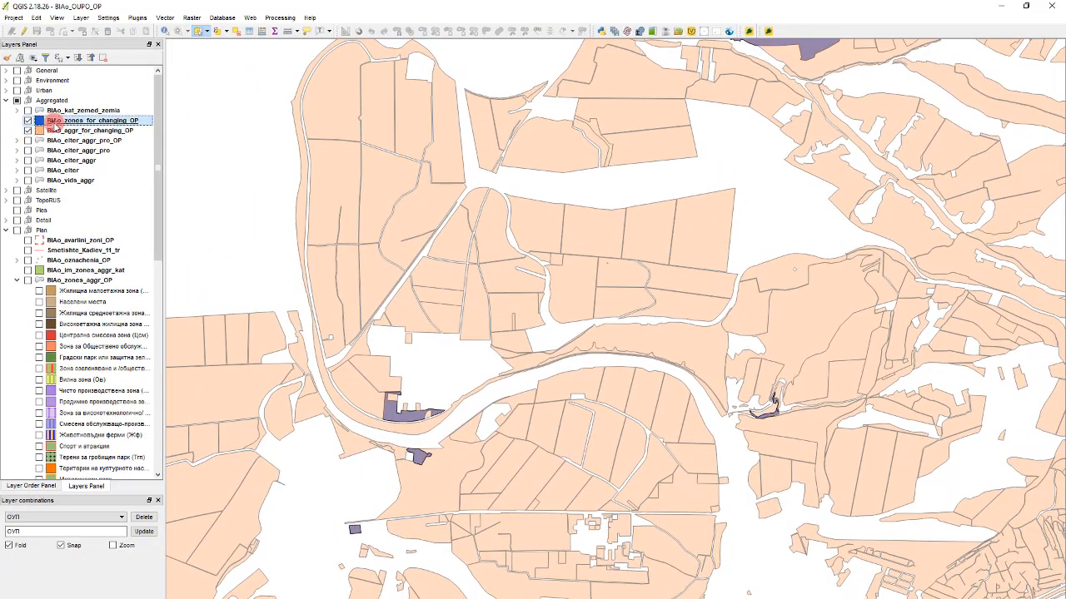
click(49, 122)
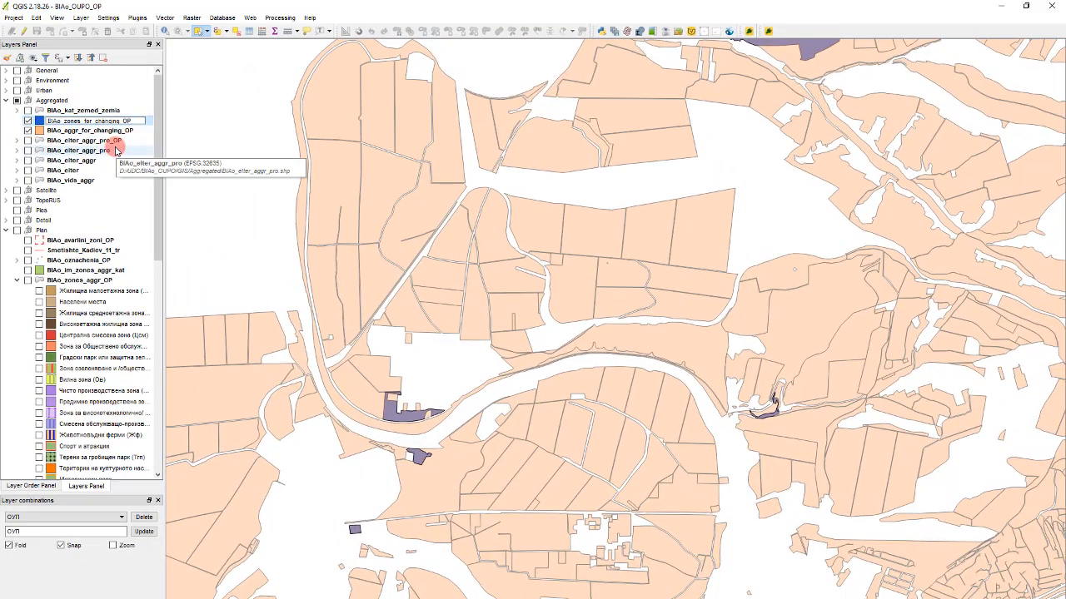
key(Tab)
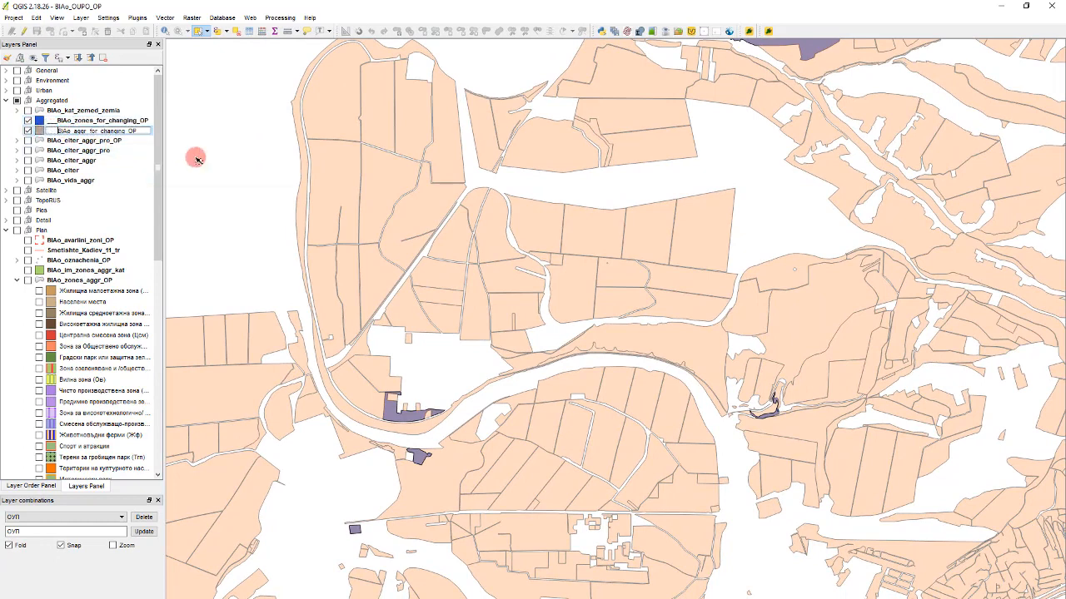
click(115, 141)
- Set up the Difference geoprocessing tool with ___BIAo_aggr_for_changing_OP as input layer and ___BIAo_zones_for_changing_OP as difference layer
click(137, 17)
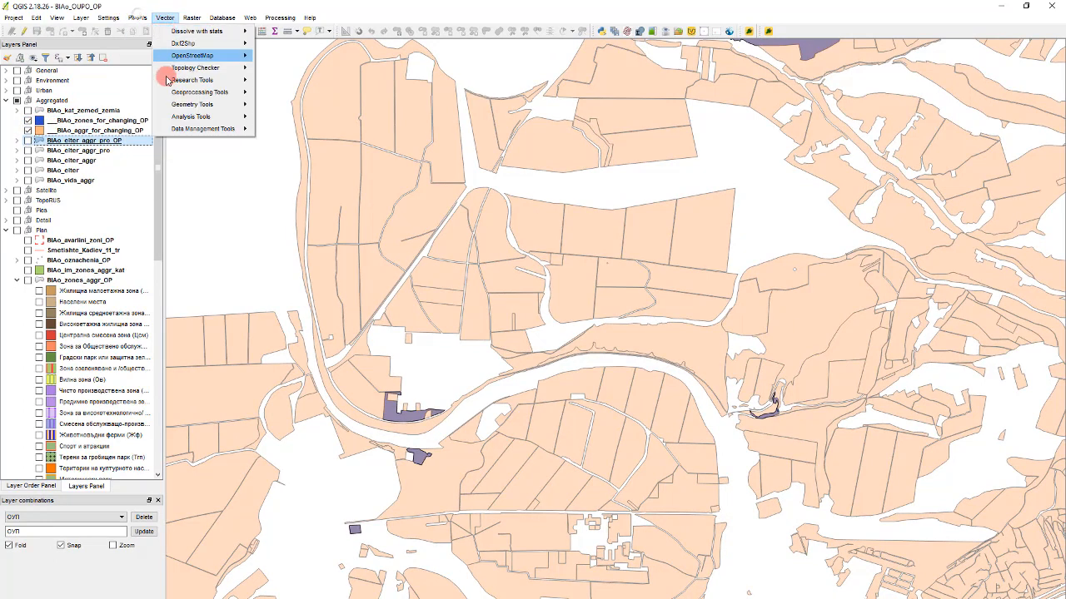
mouse_move(176, 100)
click(281, 155)
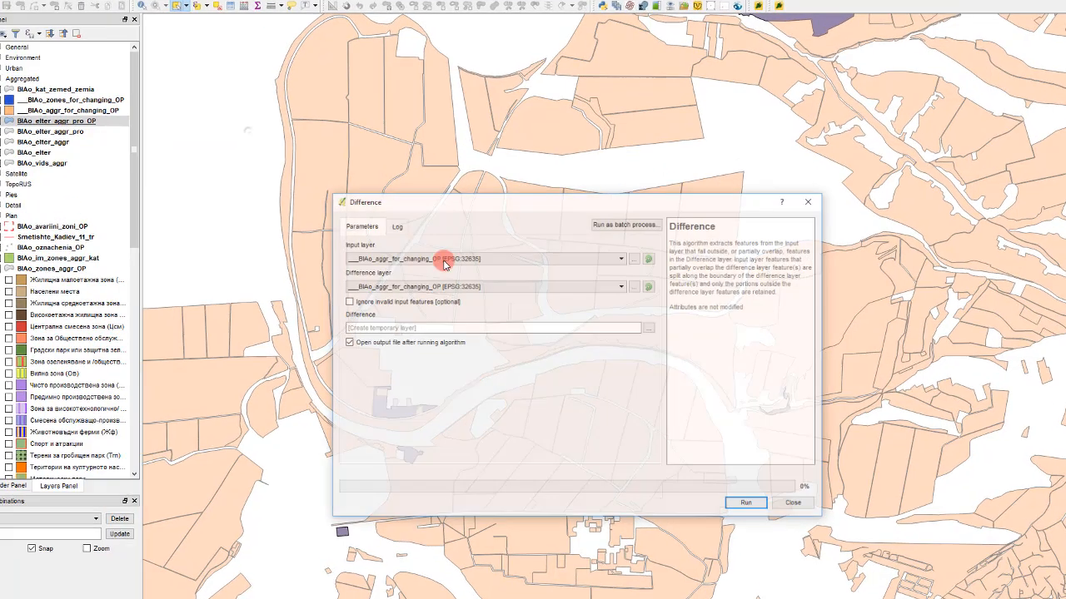
click(318, 175)
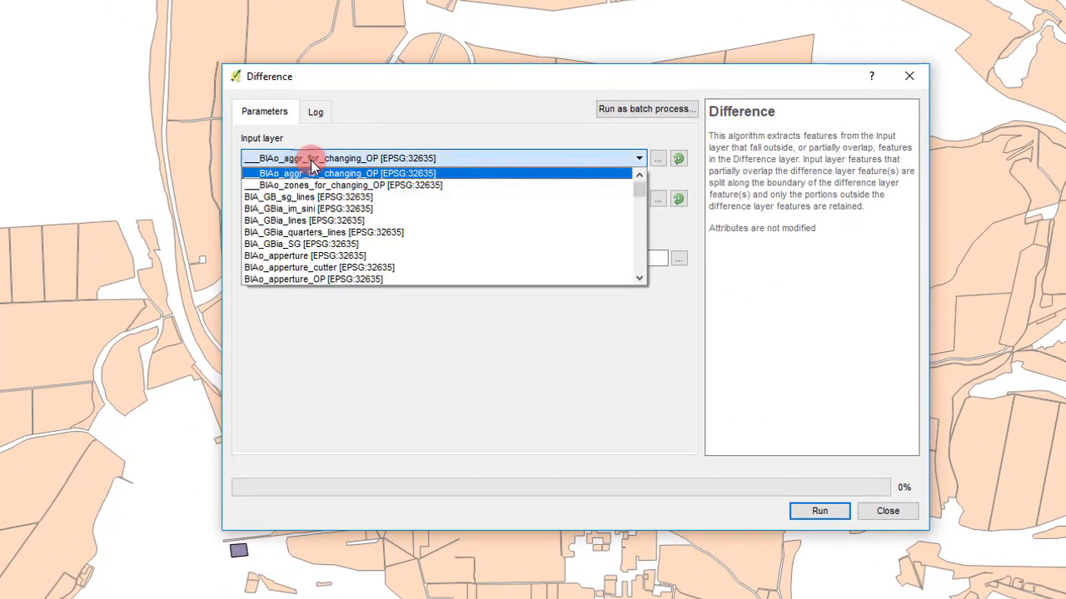
click(275, 147)
click(291, 200)
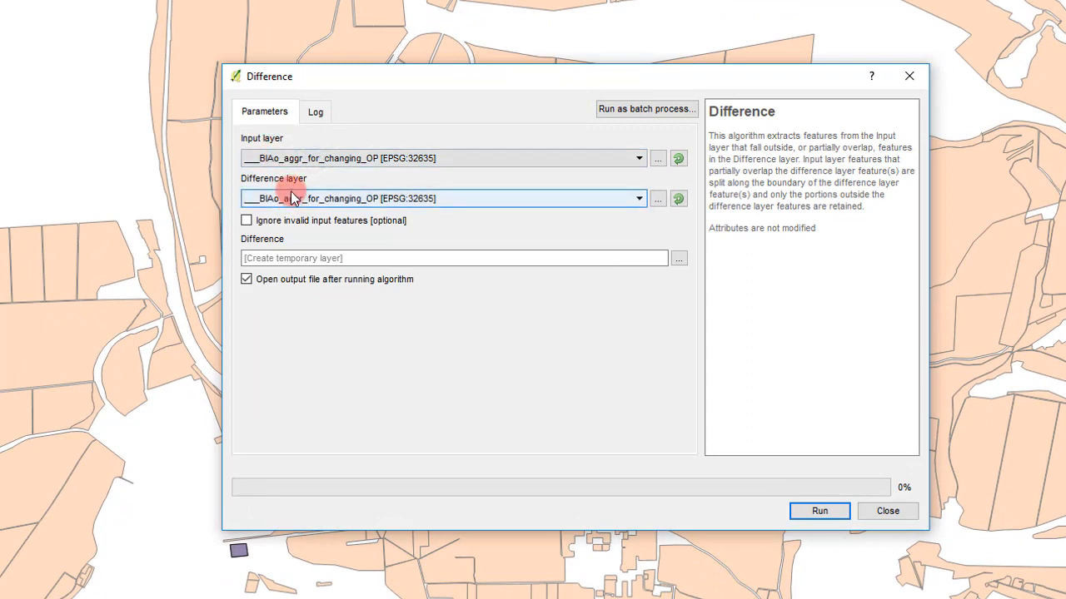
click(290, 198)
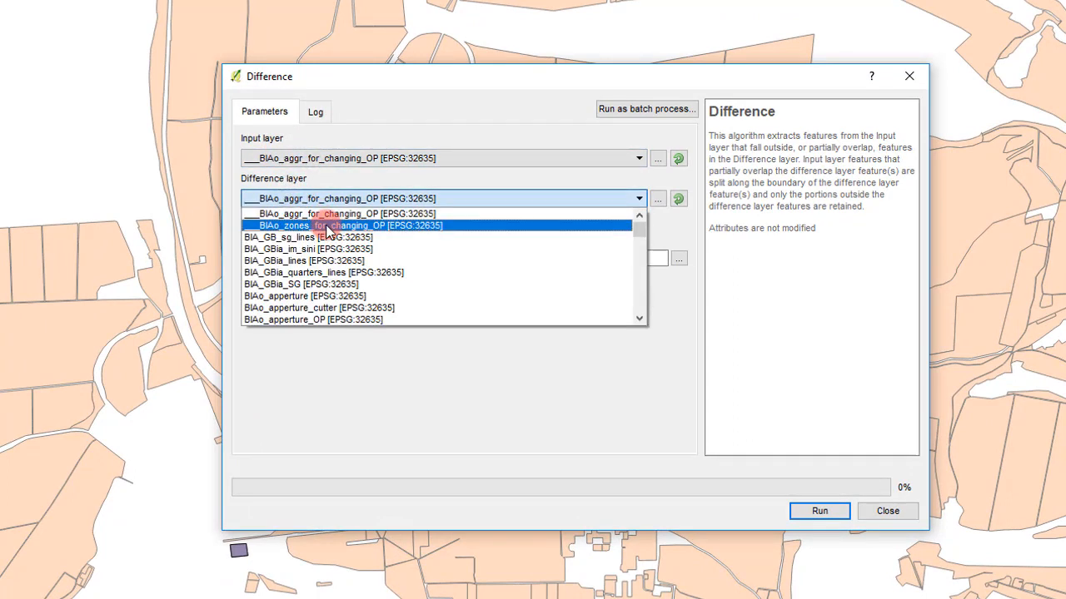
click(326, 226)
click(333, 158)
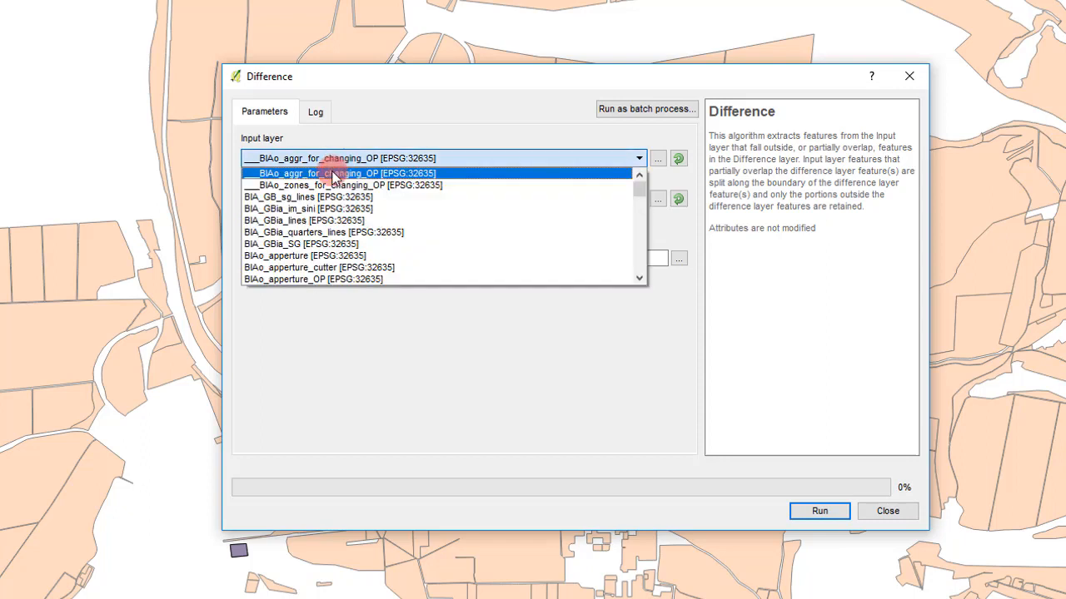
click(333, 174)
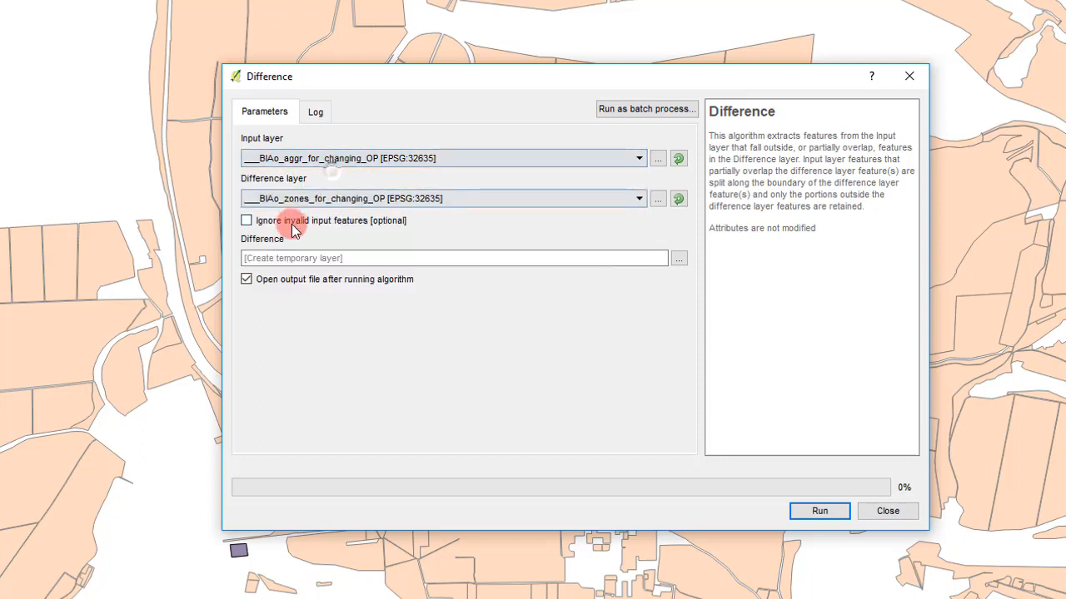
- Run the Difference tool with its output left as a temporary layer
click(320, 259)
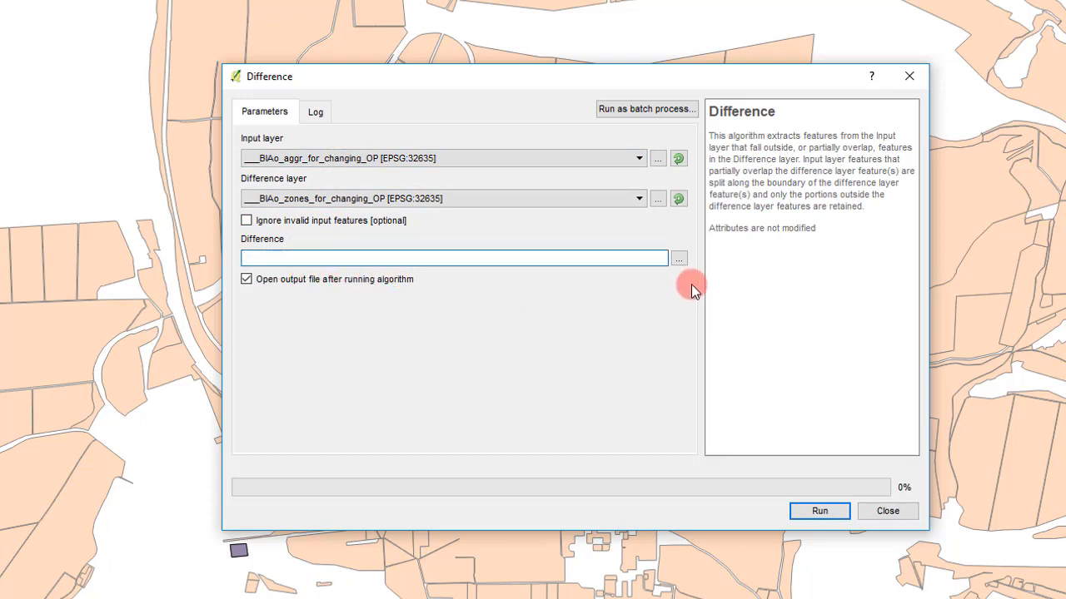
click(683, 262)
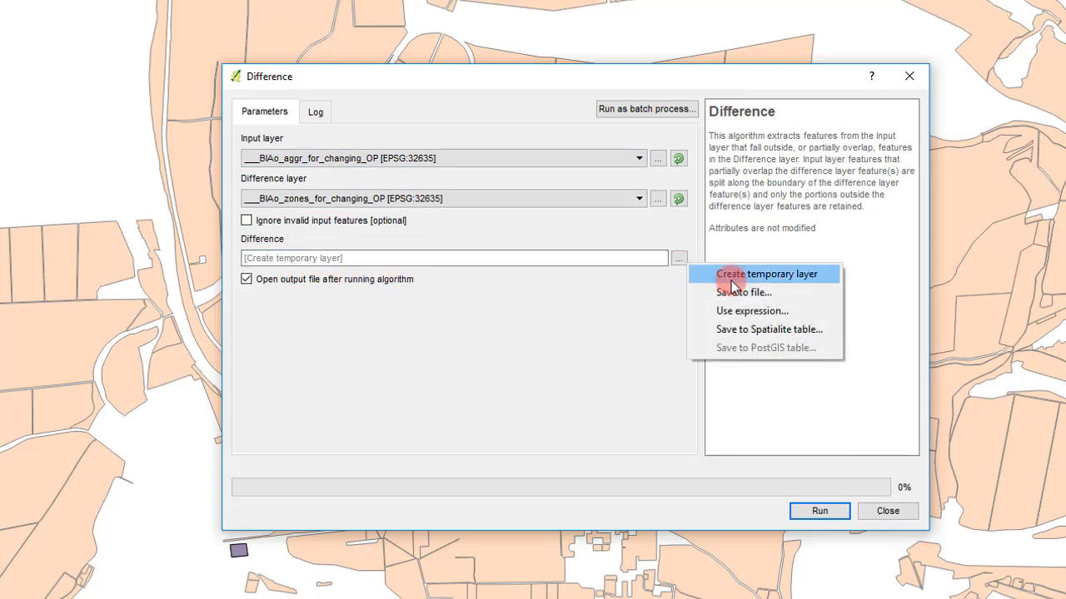
click(599, 254)
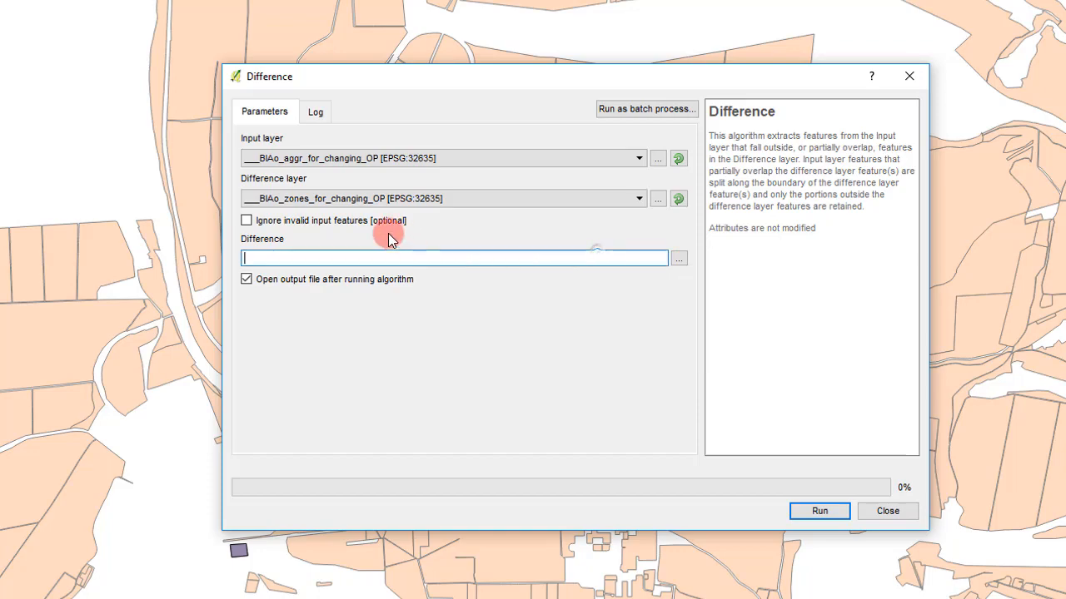
click(820, 511)
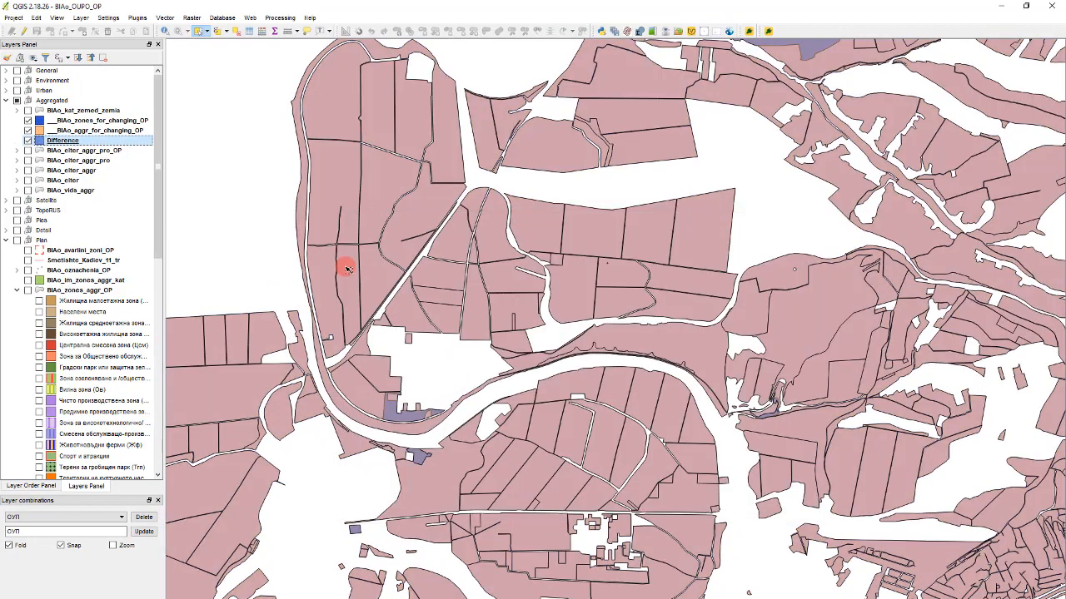
- Hide the ___BIAo_zones_for_changing_OP layer and inspect the areas cut out of the Difference layer
scroll(411, 424, up, 1)
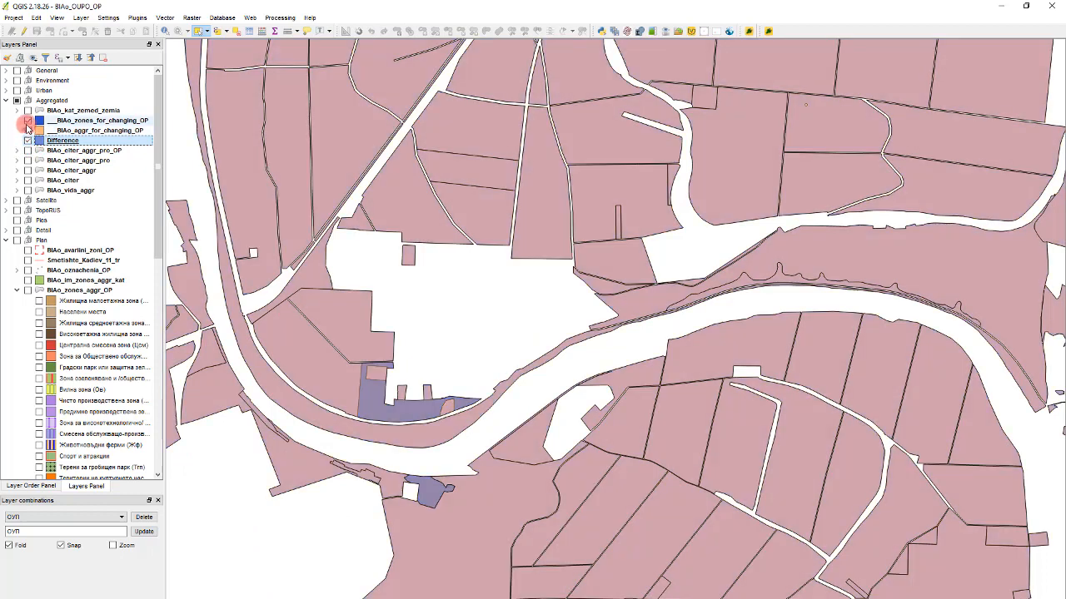
click(27, 121)
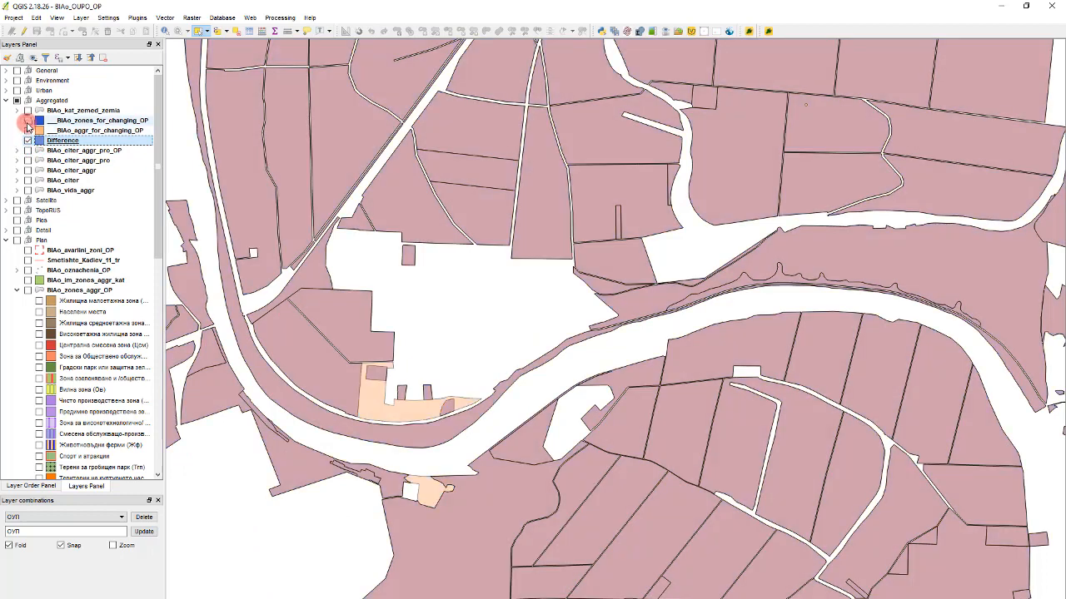
click(29, 130)
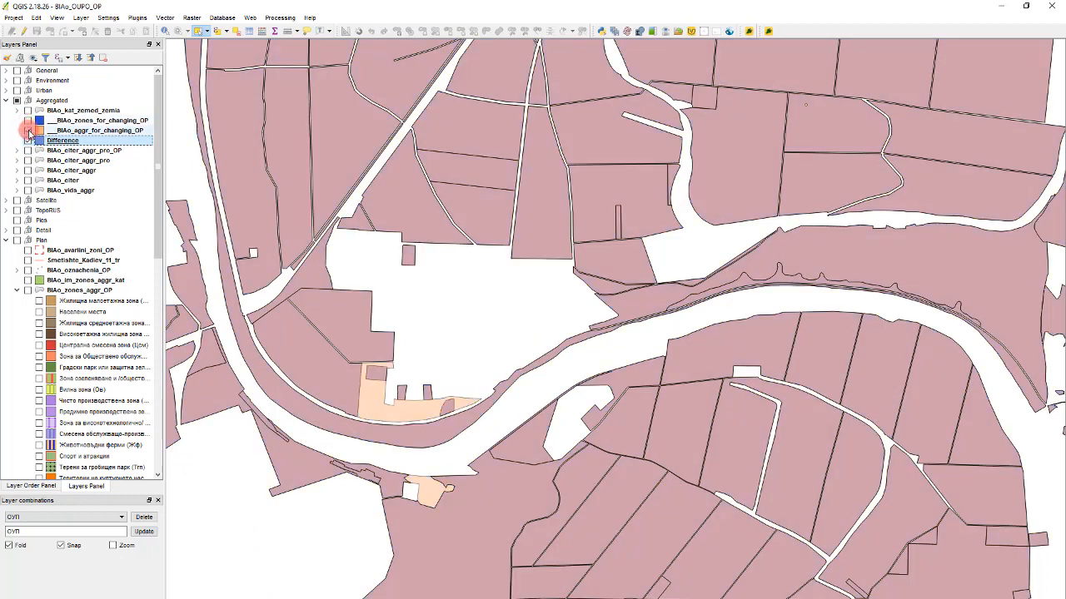
scroll(399, 261, down, 1)
scroll(400, 345, up, 2)
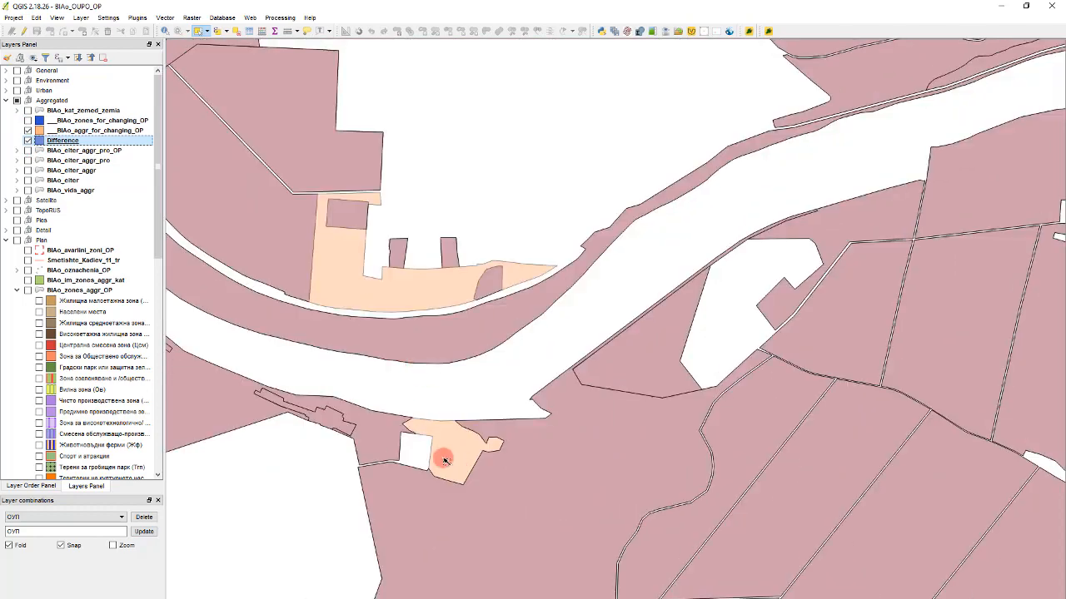
scroll(444, 460, up, 1)
scroll(447, 374, down, 2)
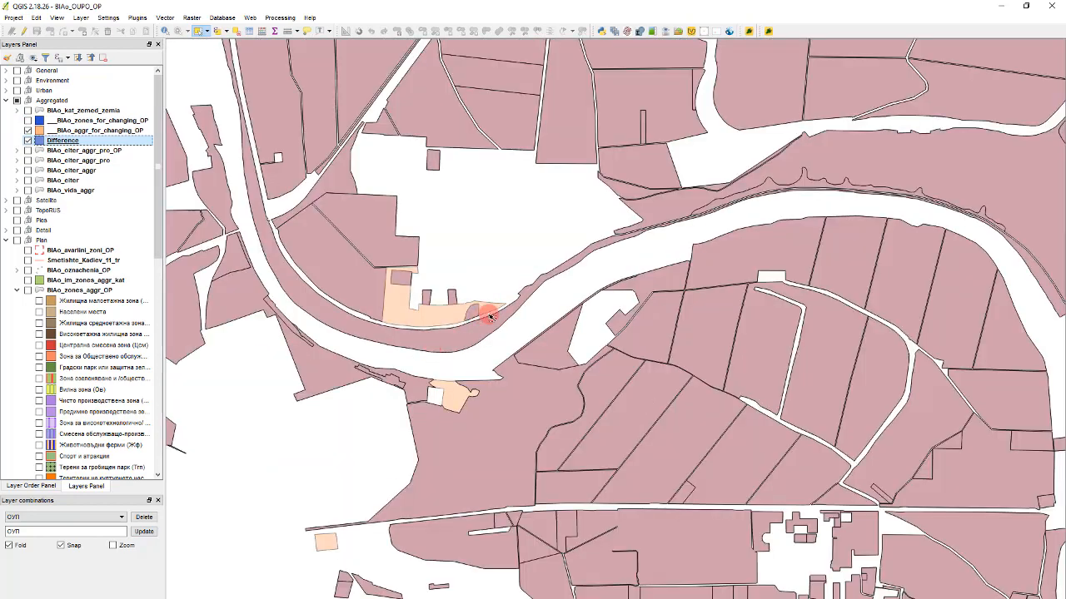
scroll(490, 317, down, 2)
scroll(445, 364, up, 2)
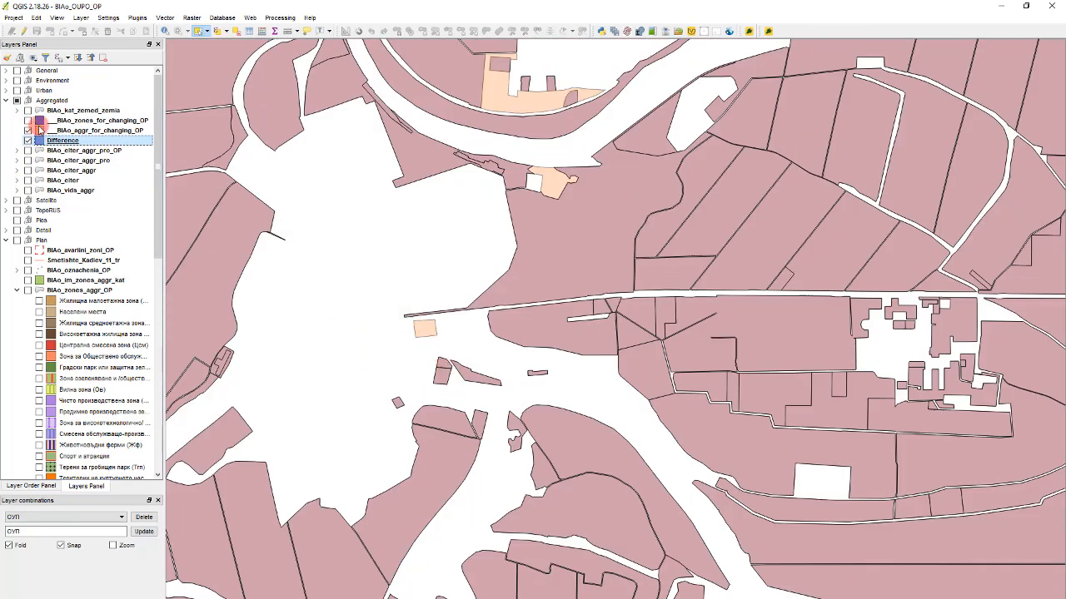
- Toggle ___BIAo_zones_for_changing_OP on and off to compare its zones with the holes in the Difference layer at several locations
click(28, 120)
click(27, 120)
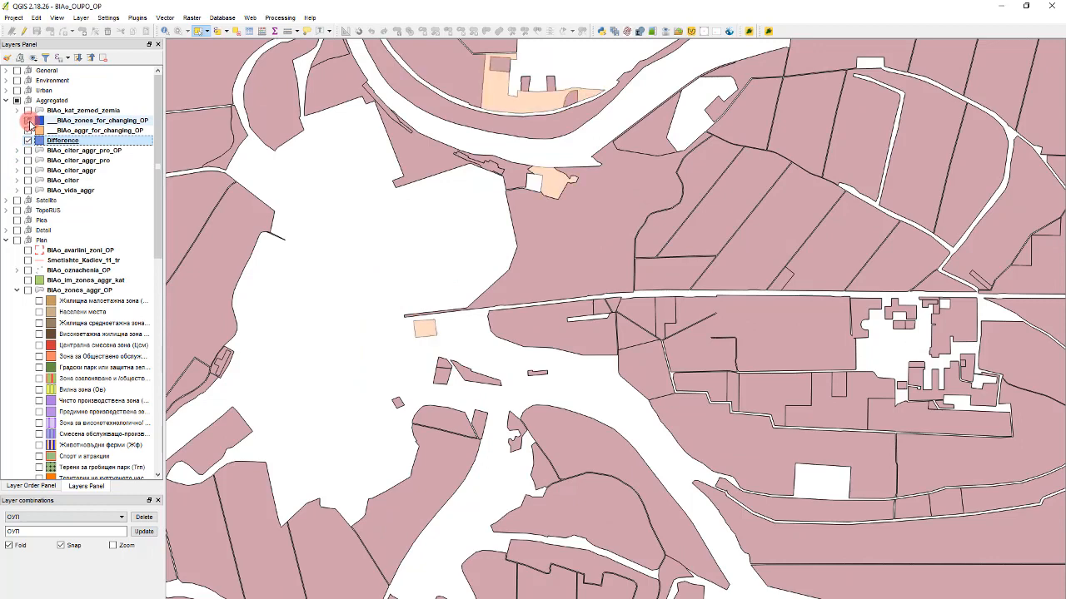
click(28, 121)
click(27, 121)
click(28, 120)
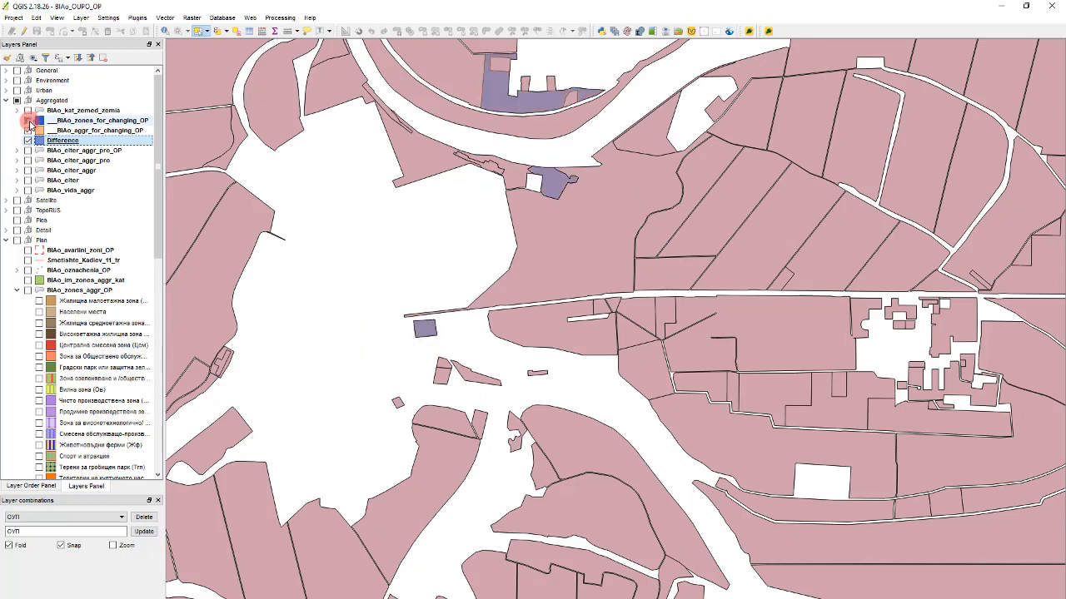
click(27, 121)
scroll(421, 224, down, 3)
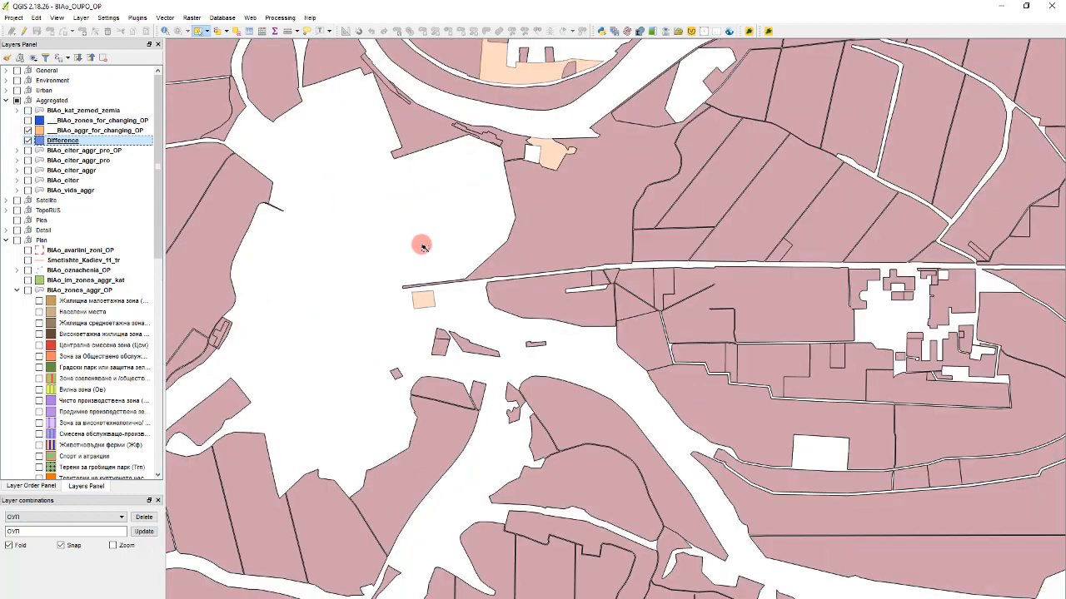
scroll(337, 458, up, 3)
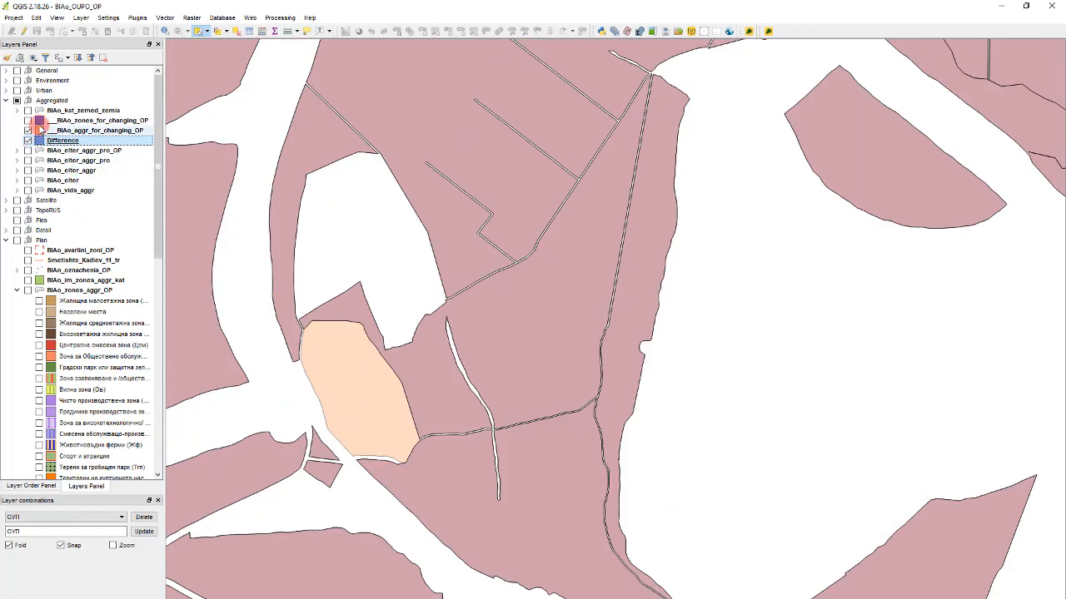
click(27, 120)
click(28, 121)
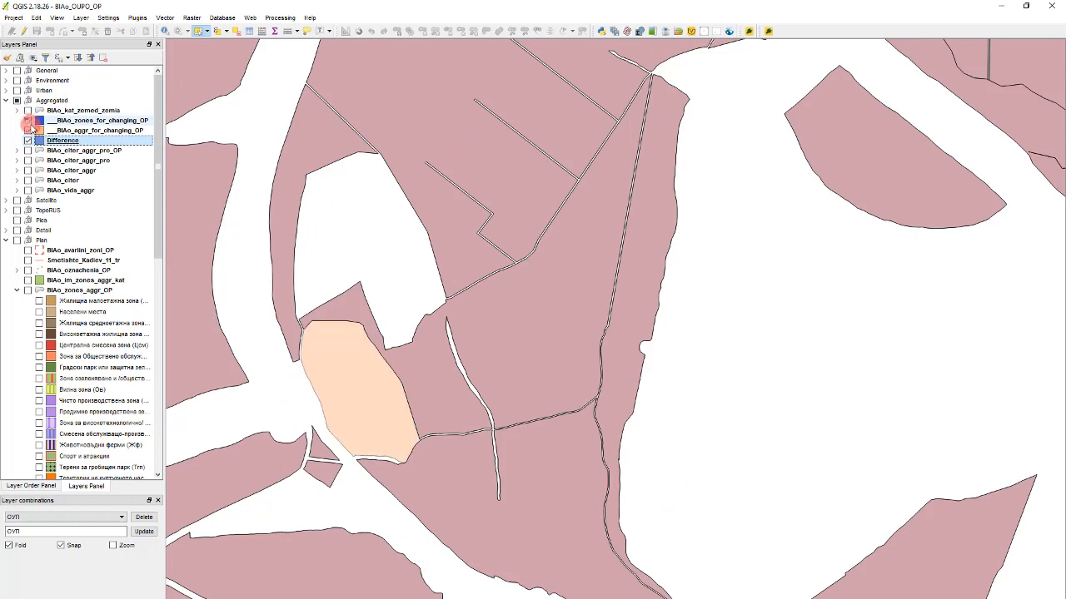
scroll(448, 310, down, 3)
scroll(494, 198, up, 2)
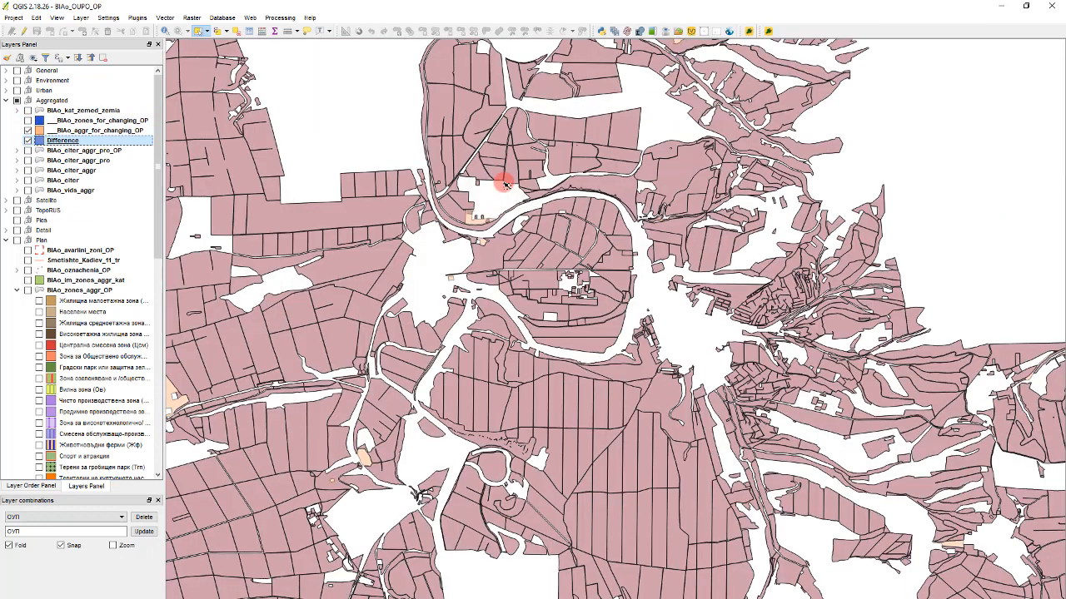
- Save the Difference layer as an ESRI Shapefile named BIAo_aggr_for_changing_OP_with_holes in folder 00 and add it to the map
click(73, 289)
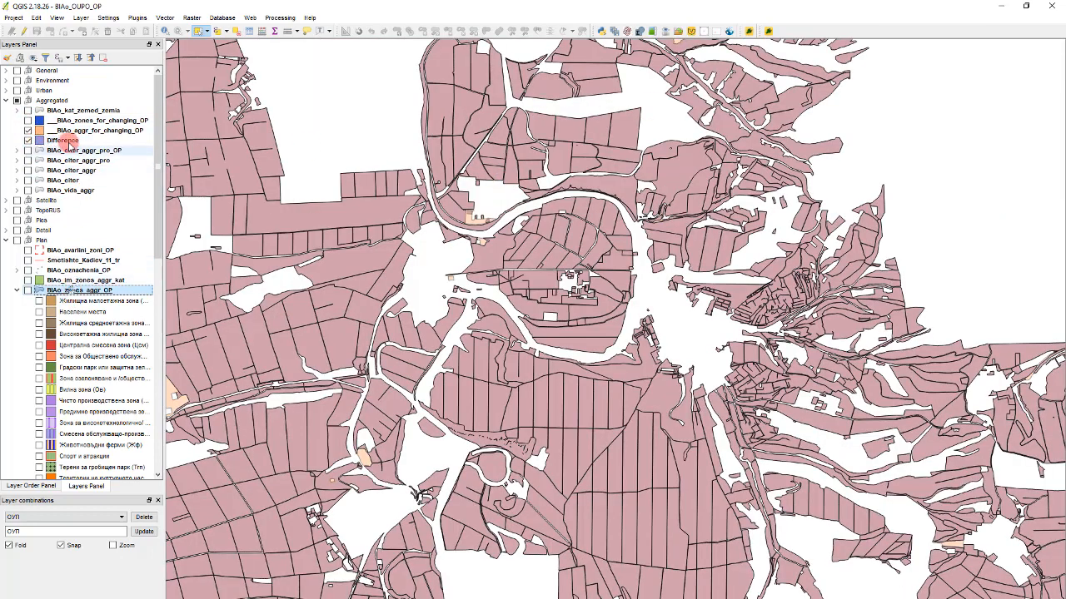
click(60, 141)
right_click(50, 141)
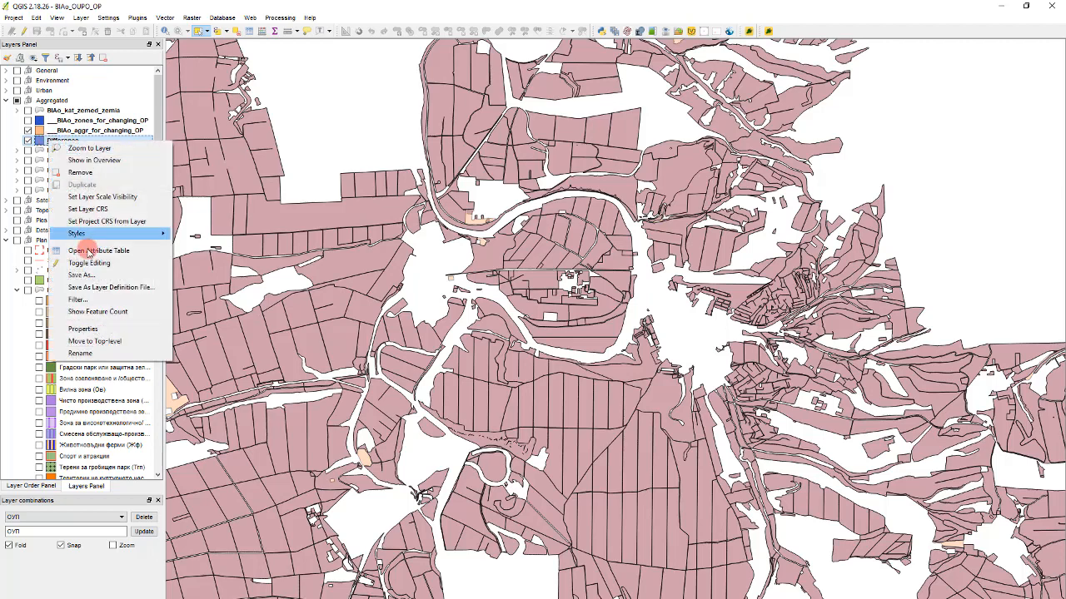
click(261, 291)
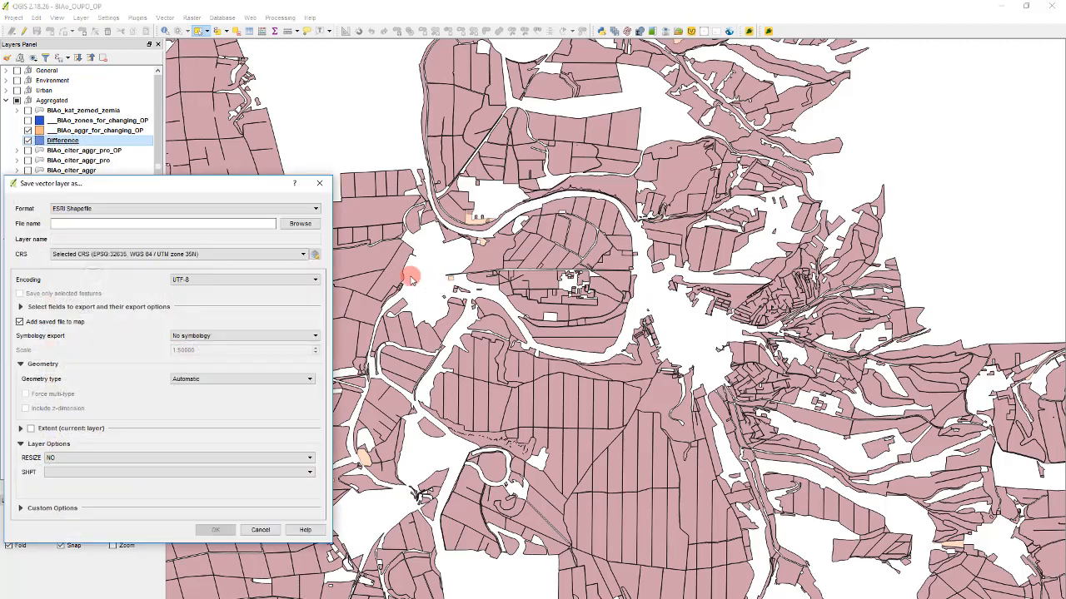
click(288, 225)
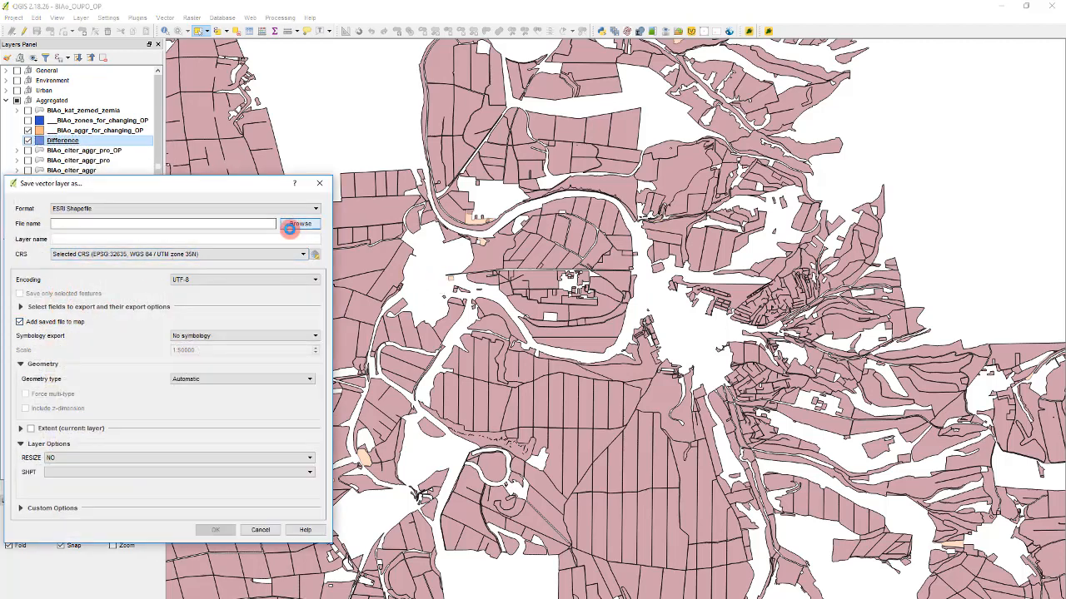
click(143, 270)
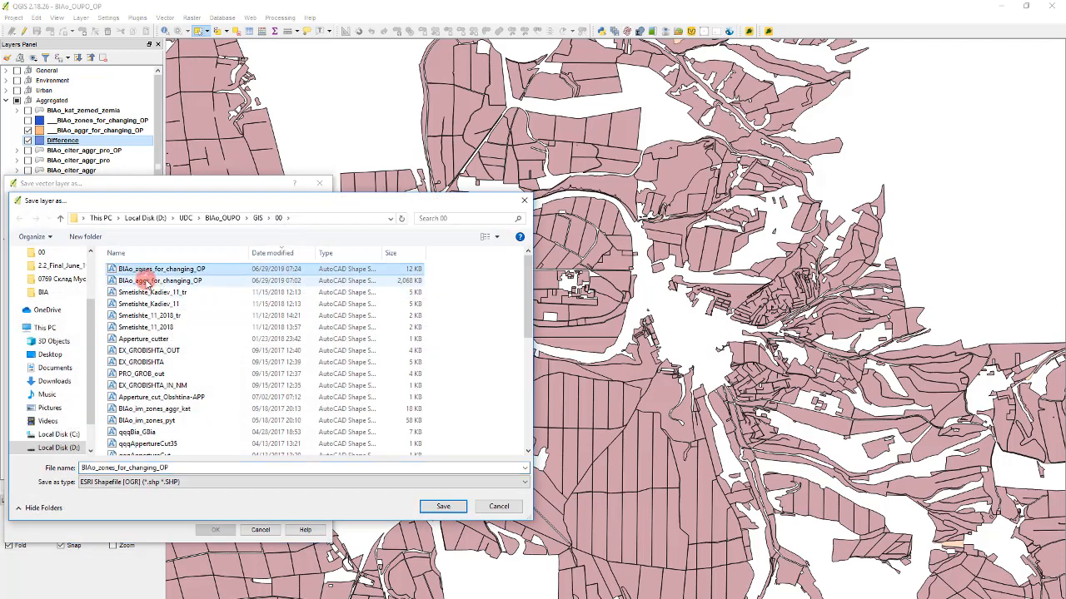
click(175, 283)
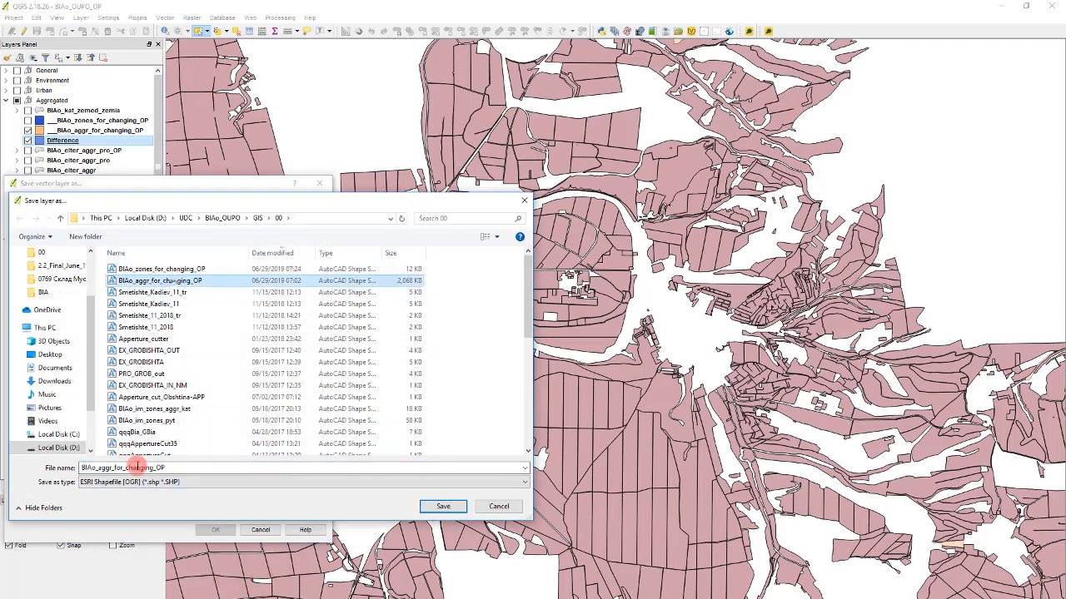
double_click(142, 469)
click(176, 468)
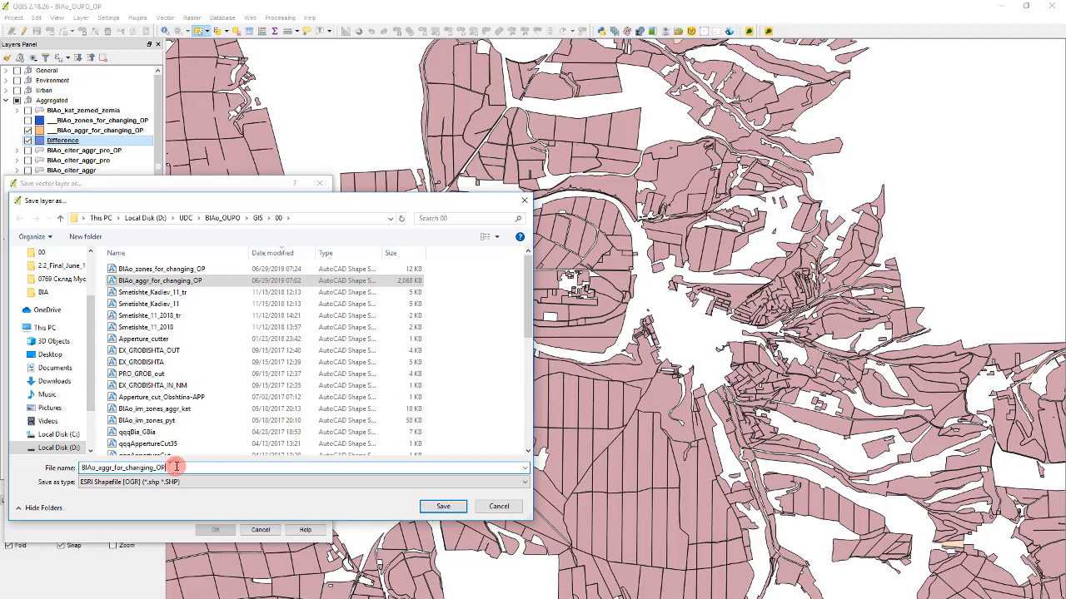
text(_)
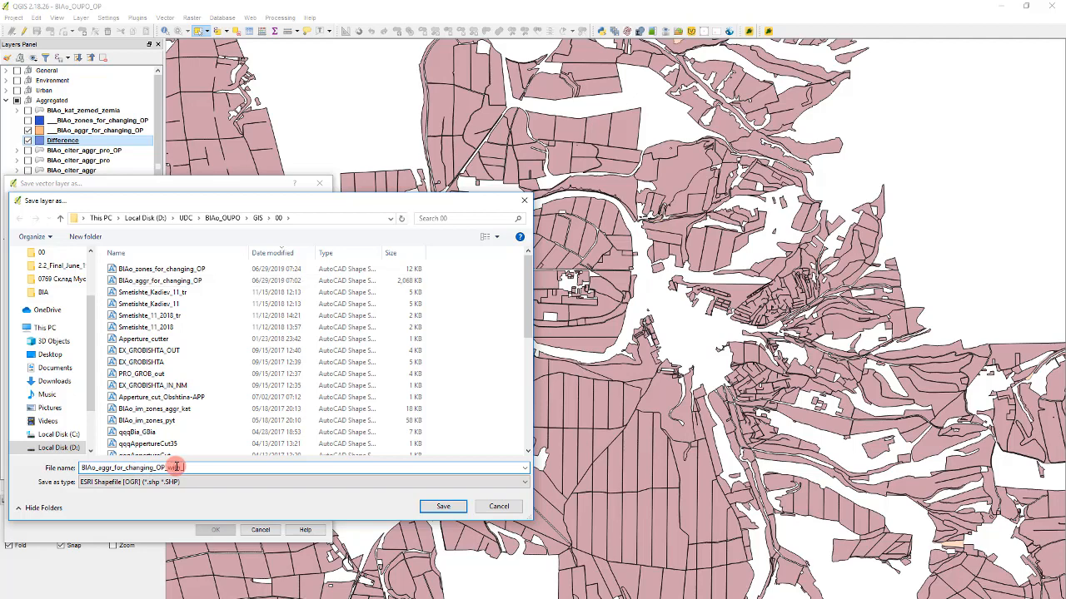
text(with_holes)
key(Return)
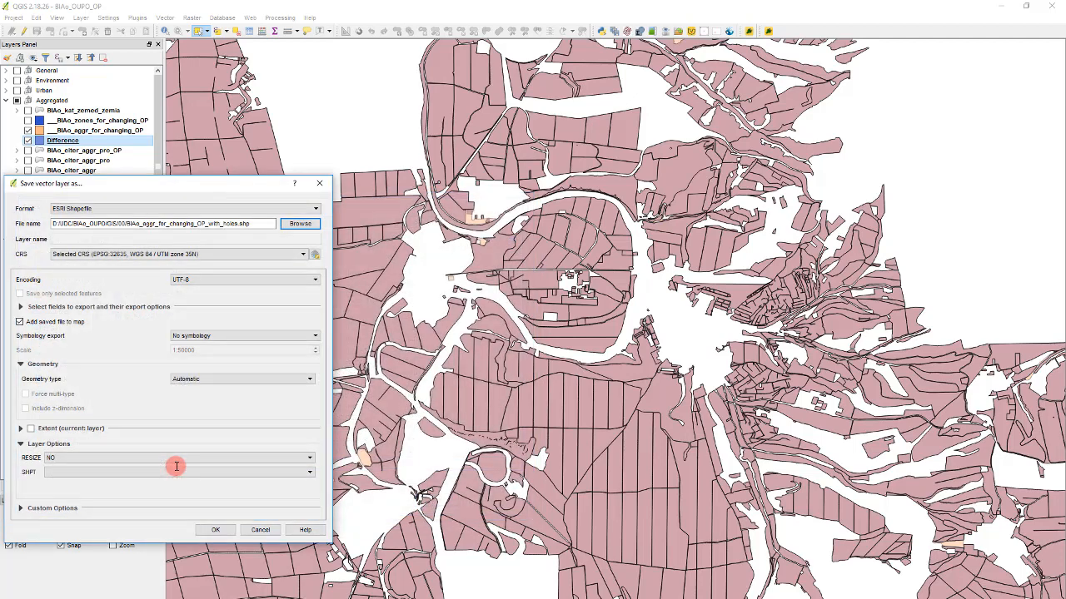
click(209, 528)
- Remove the temporary Difference layer from the project
click(63, 150)
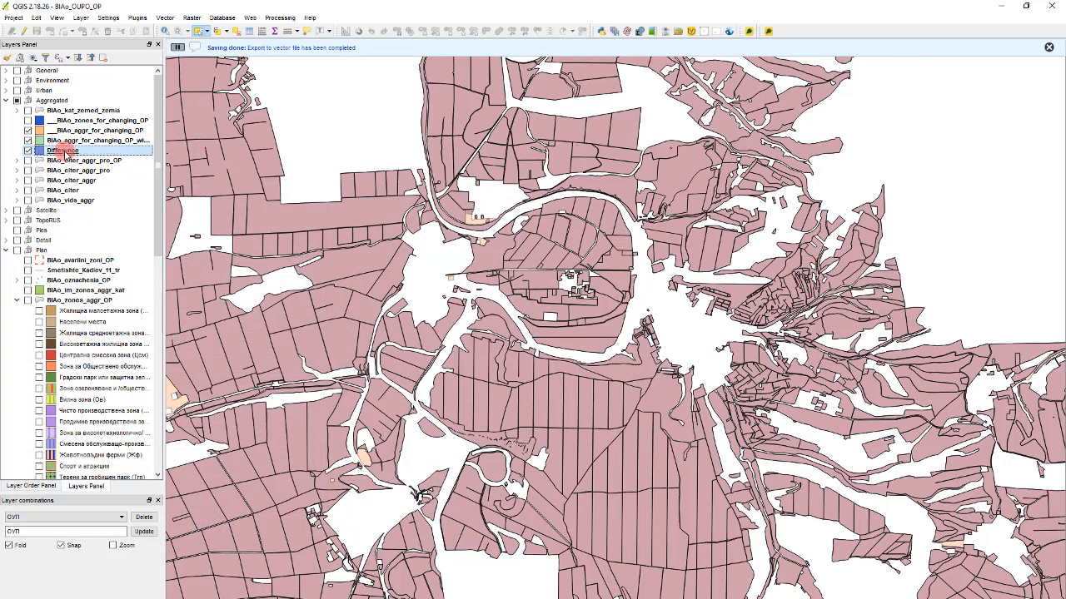
right_click(62, 151)
click(104, 191)
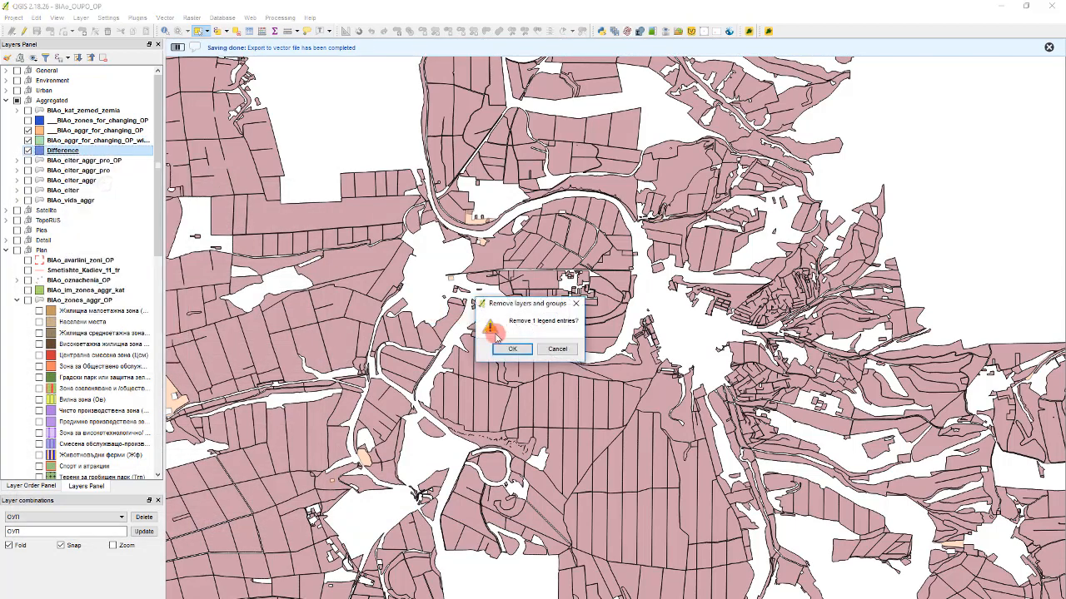
click(510, 349)
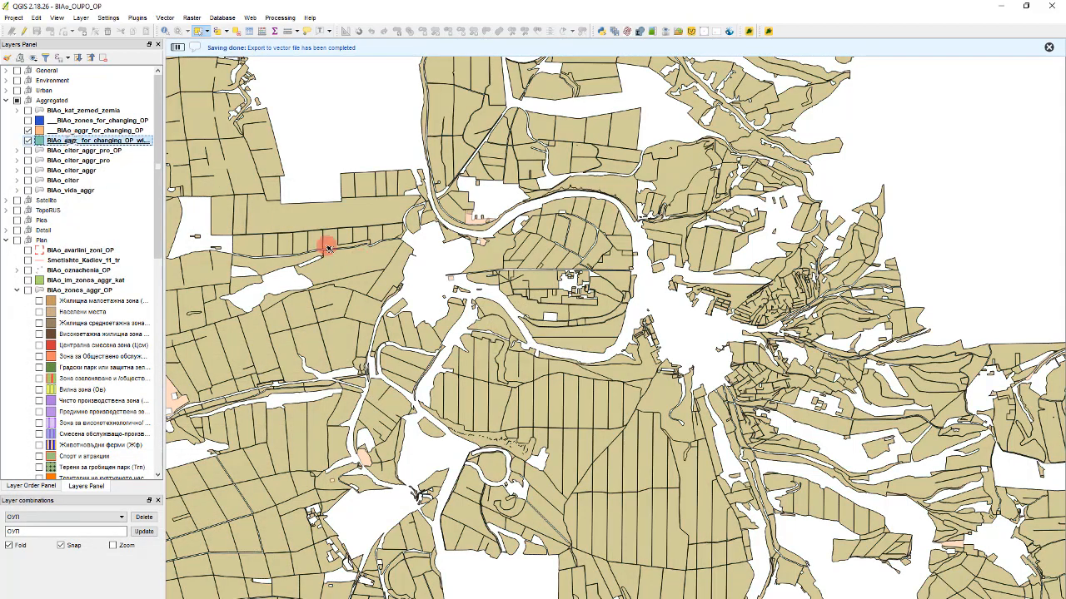
- Select all features of the BIAo_aggr_for_changing_OP_with_holes layer and examine them in its attribute table
scroll(417, 278, down, 8)
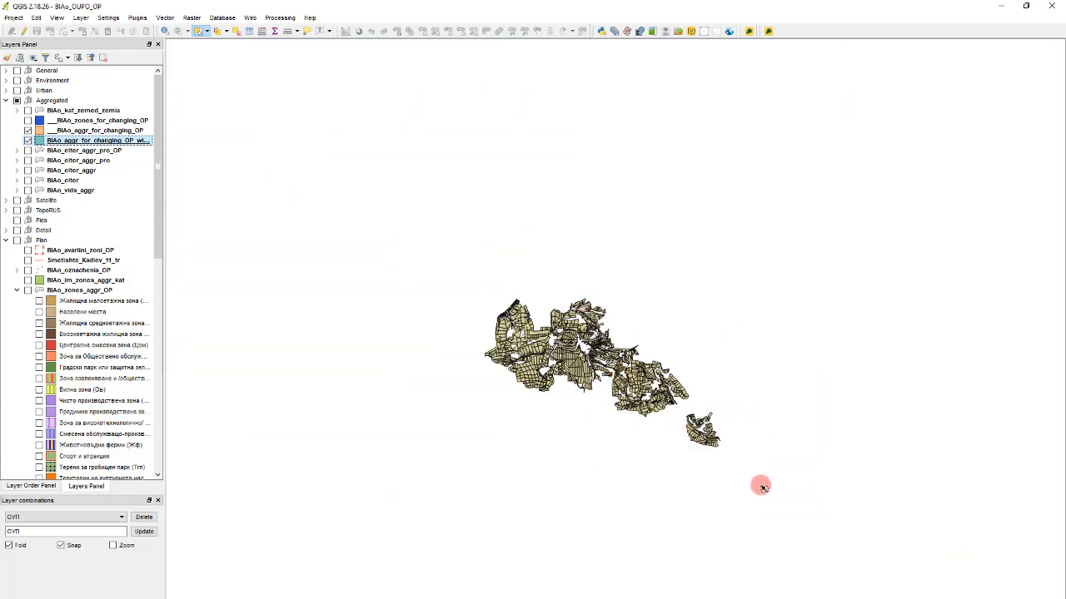
drag(760, 483, 401, 194)
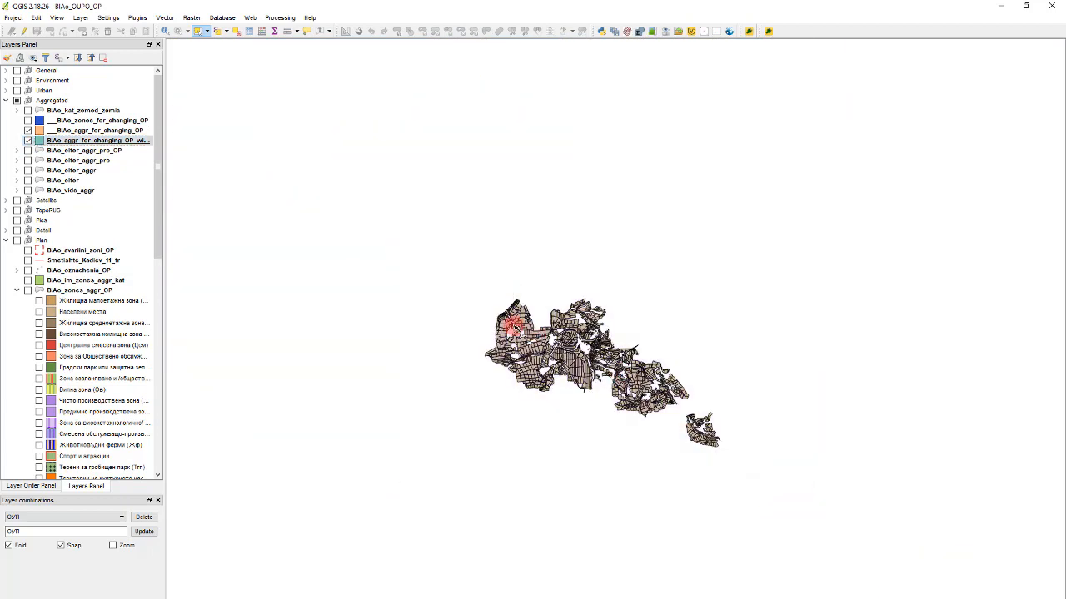
key(F6)
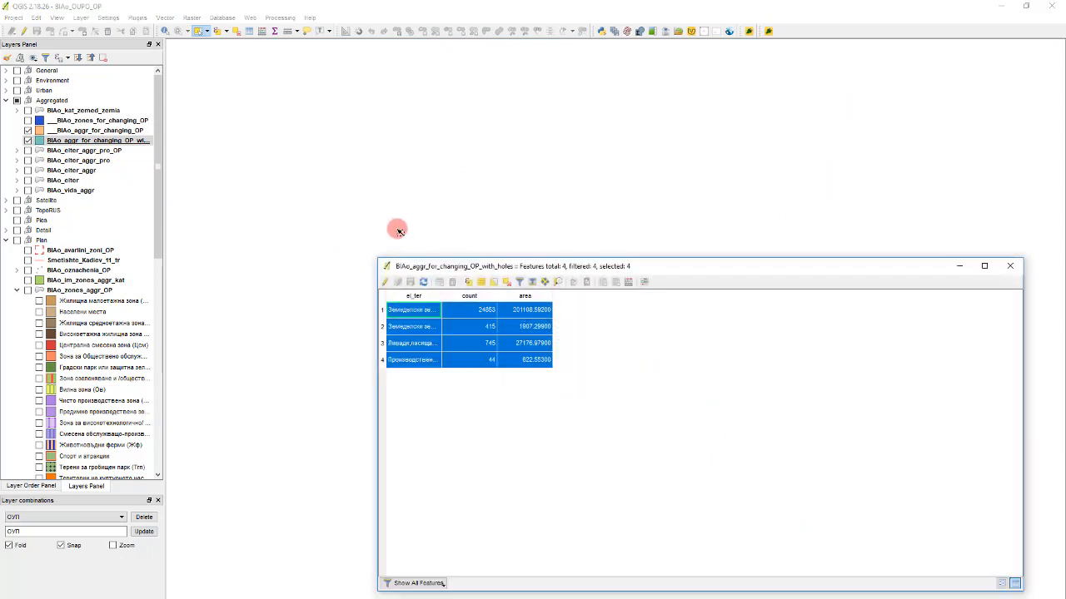
click(458, 185)
drag(746, 501, 398, 202)
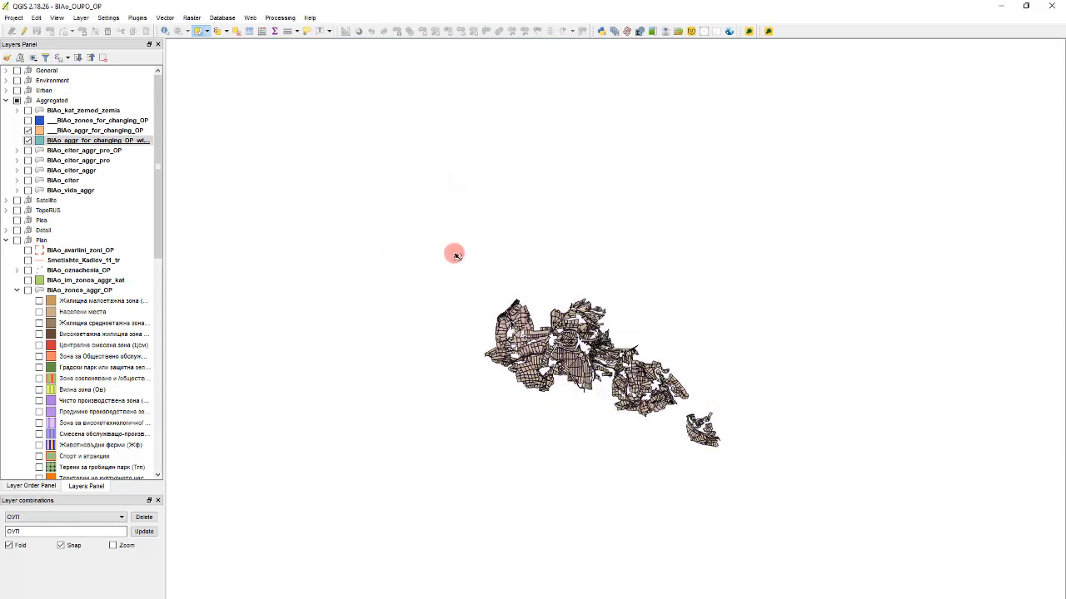
- Show the BIAo_elter_aggr_pro_OP layer on the map and start an editing session on it
scroll(598, 373, up, 5)
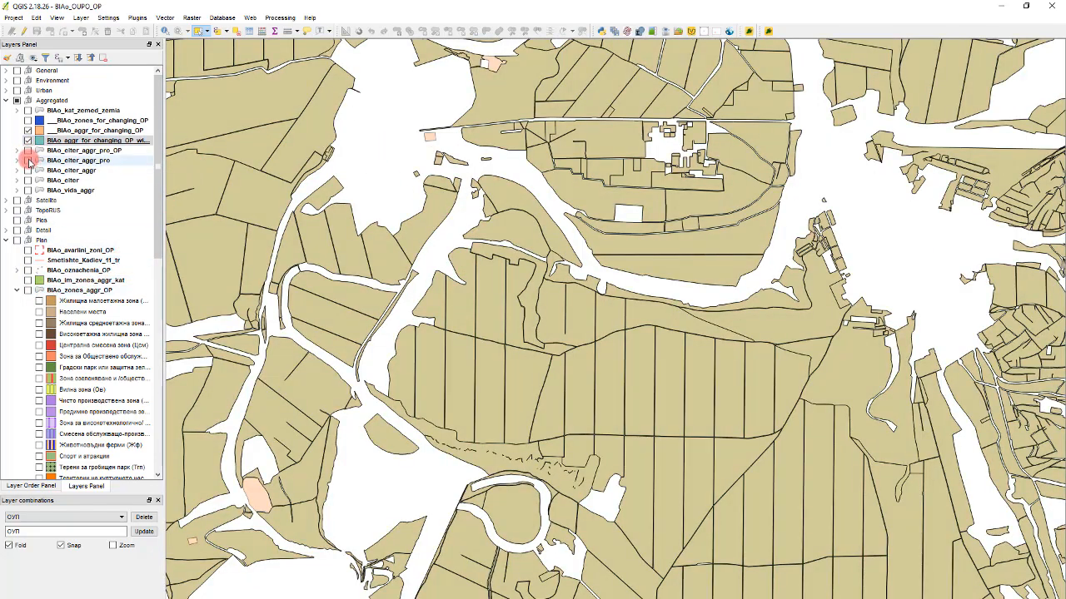
click(28, 152)
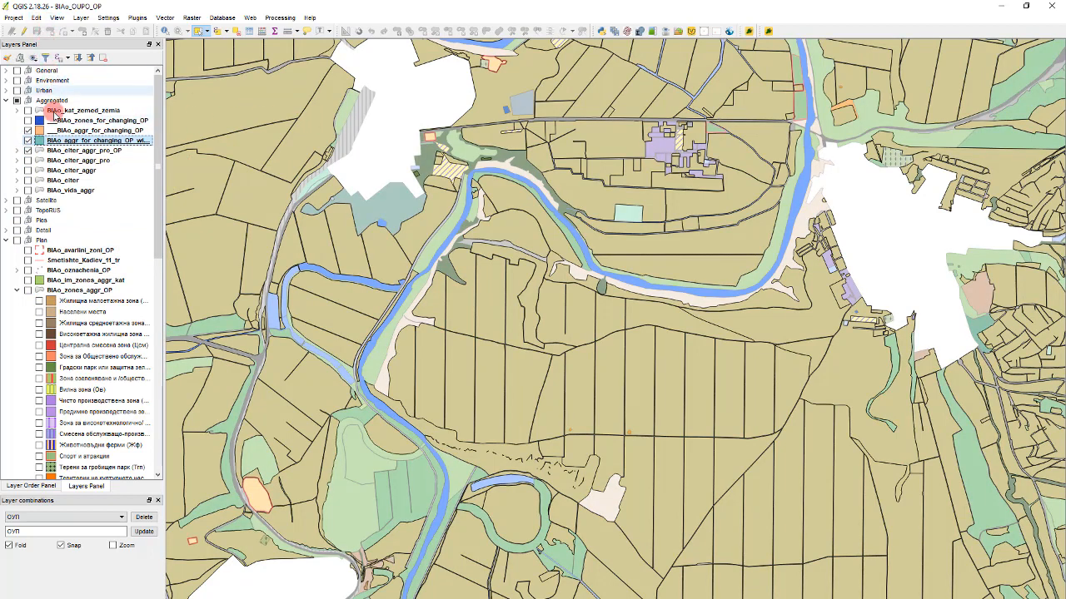
click(62, 152)
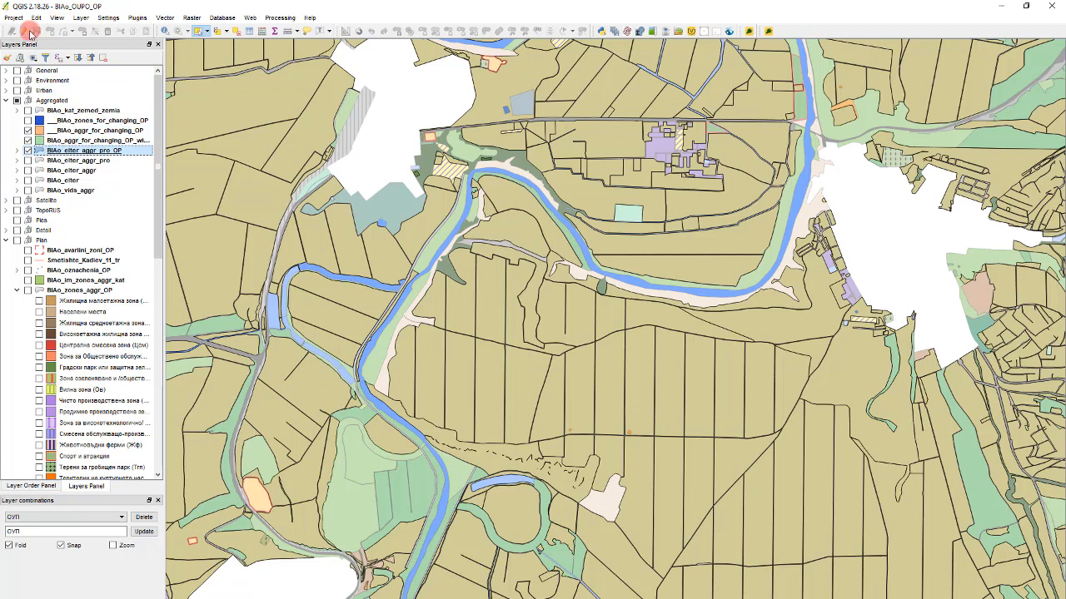
click(26, 31)
- Apply snapping to vertex with a 50-pixel tolerance to BIAo_elter_aggr_pro_OP, without avoiding intersections or topological editing
click(109, 17)
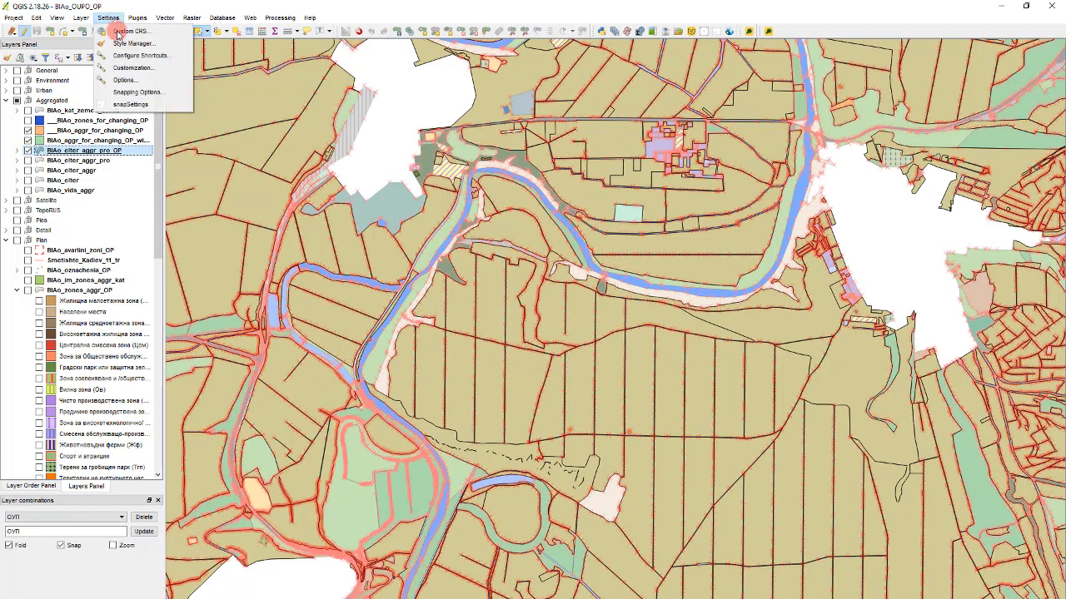
click(138, 93)
click(521, 282)
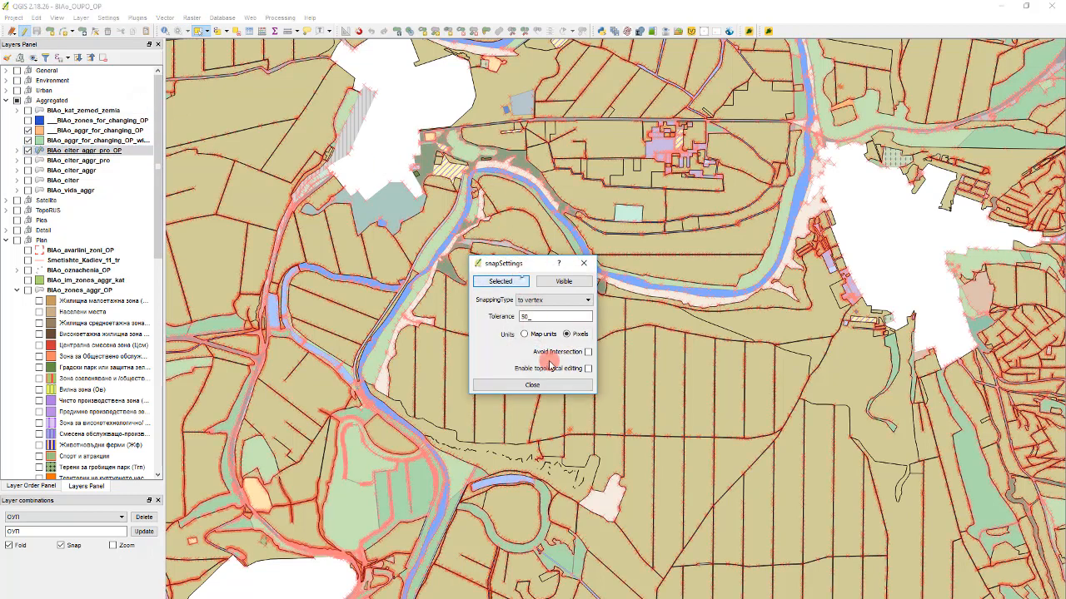
click(560, 386)
- Check the BIAo_elter_aggr_pro_OP entry in the snapping options for its mode, tolerance and avoid-intersections setting
click(108, 18)
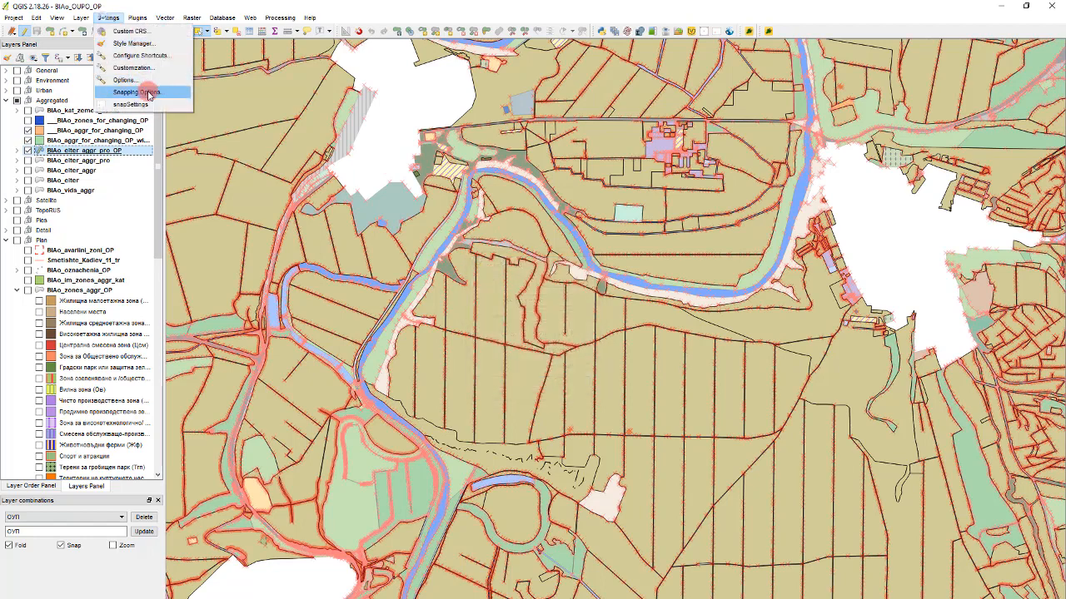
click(148, 94)
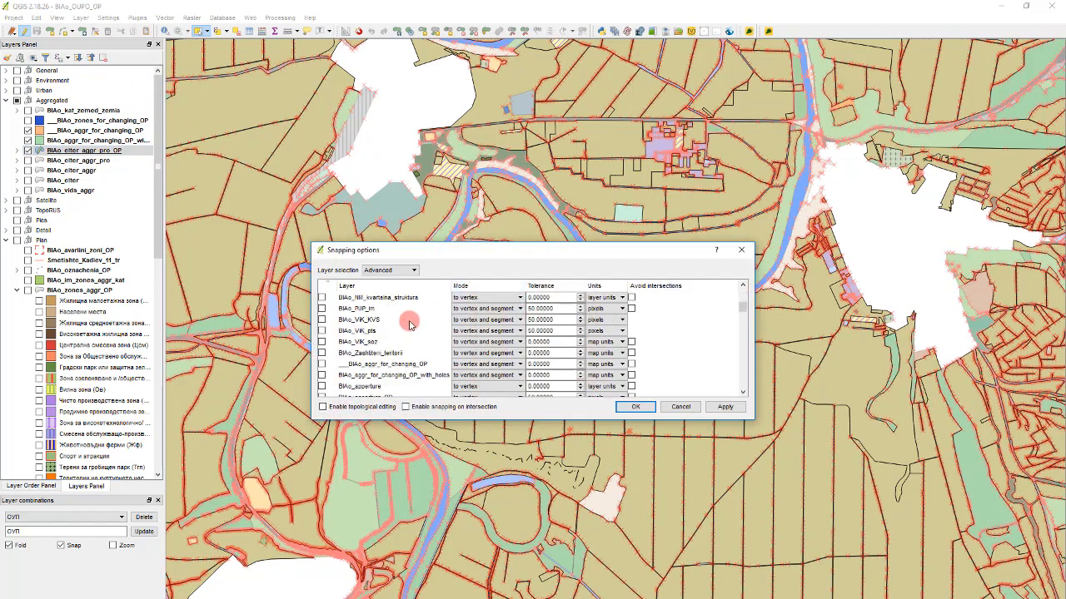
scroll(410, 324, down, 2)
scroll(410, 324, down, 3)
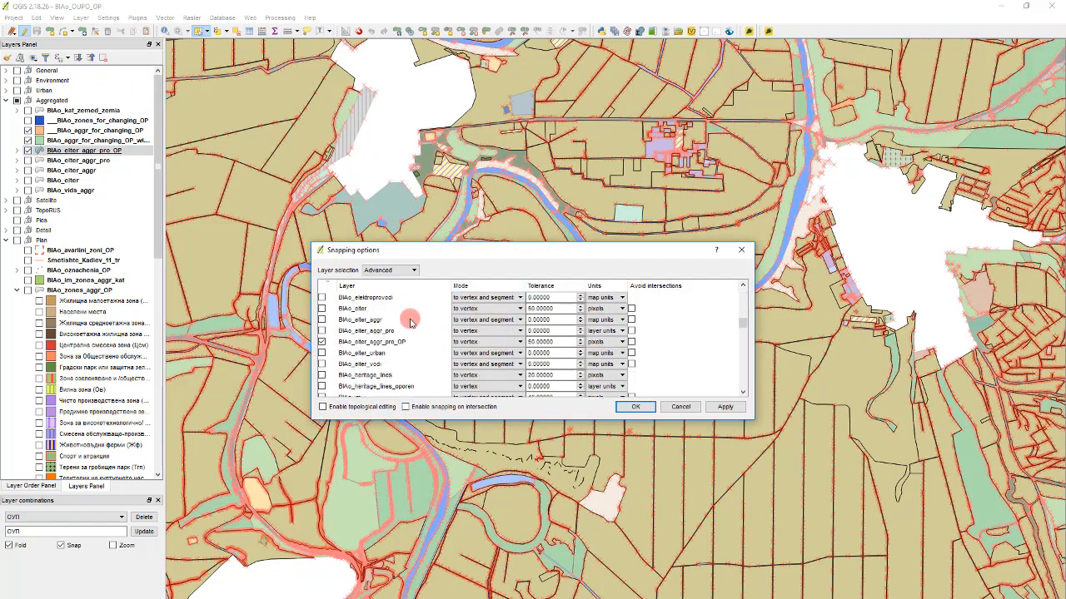
click(321, 341)
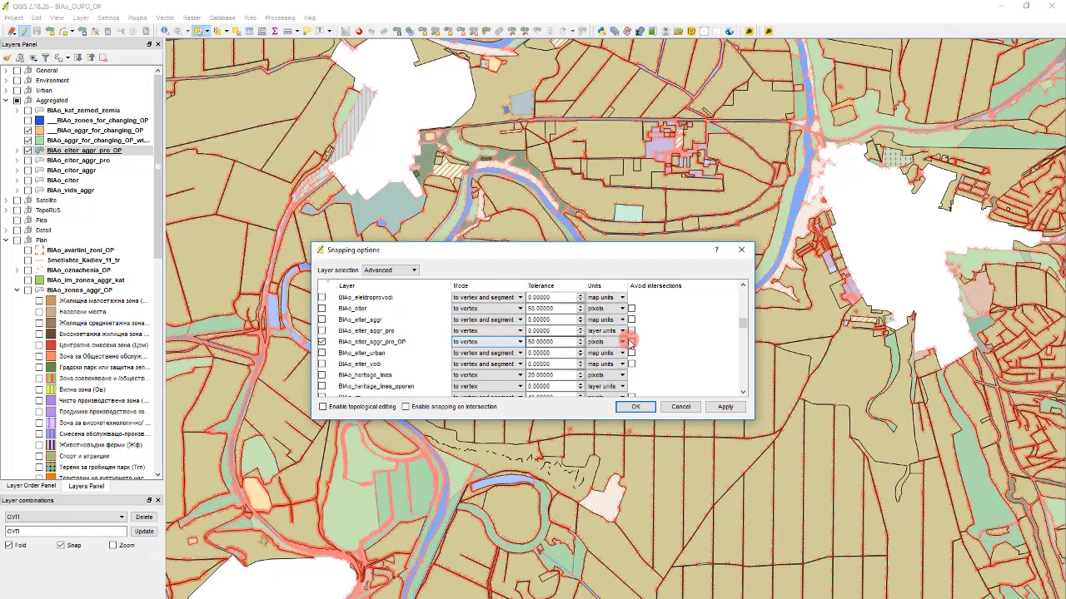
click(681, 407)
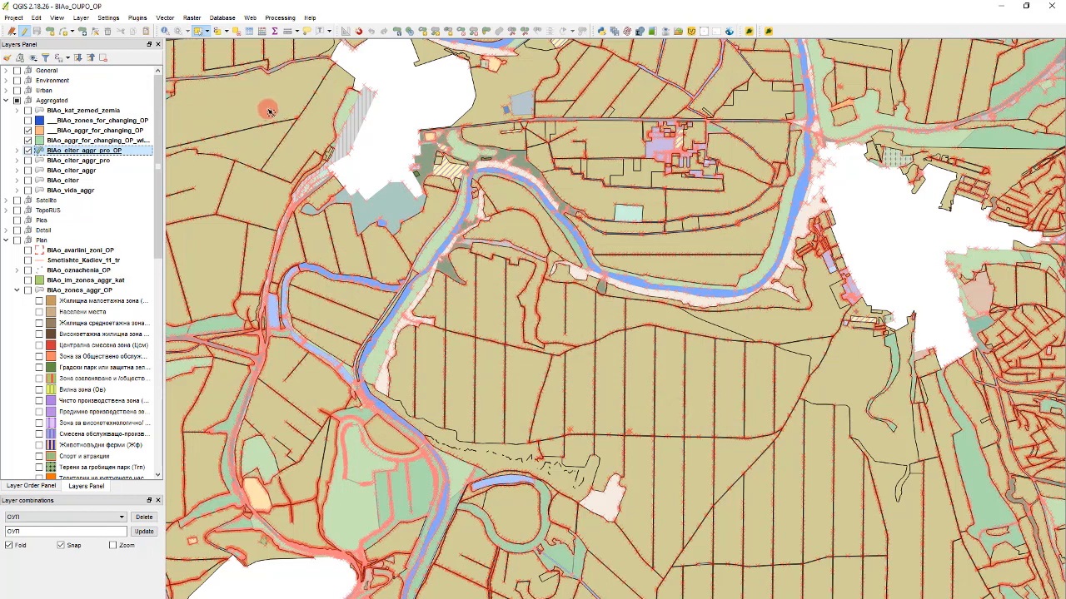
- Paste the copied BIAo_aggr_for_changing_OP_with_holes features into BIAo_elter_aggr_pro_OP and hide both aggr_for_changing layers
key(ctrl+v)
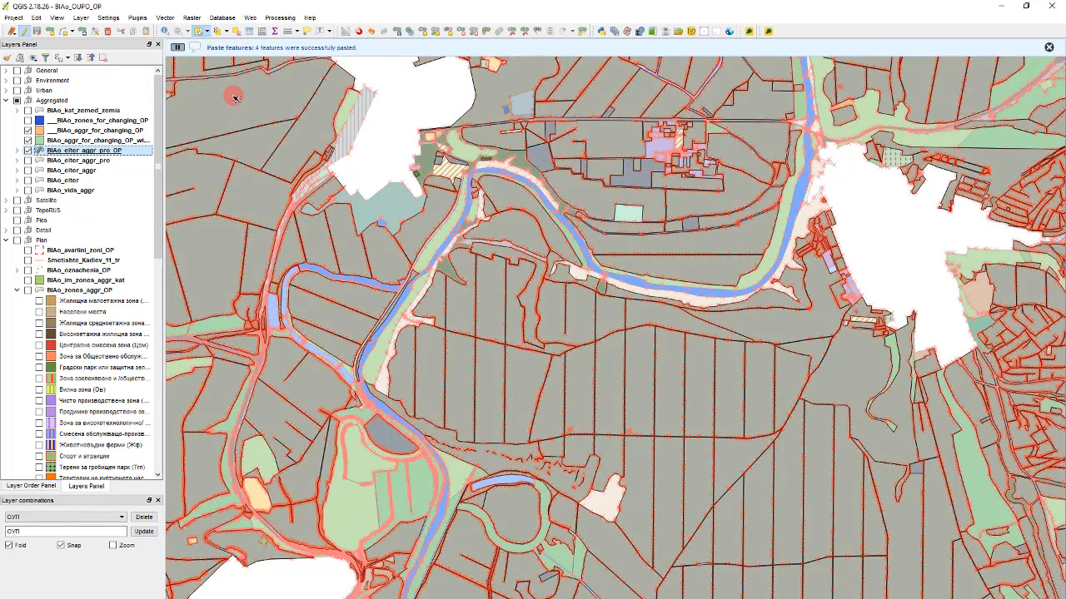
click(86, 140)
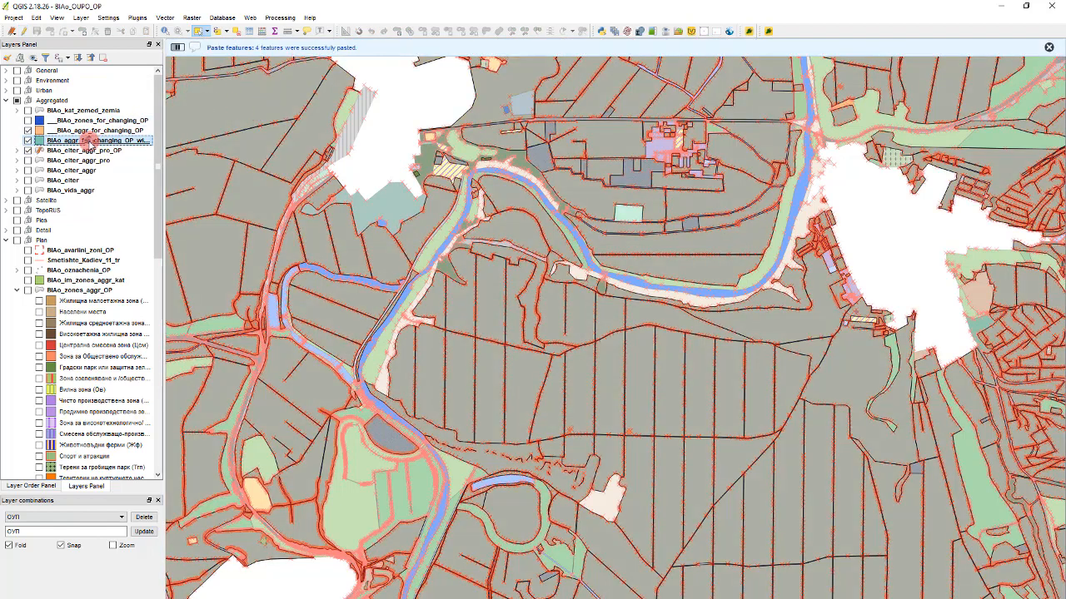
click(28, 131)
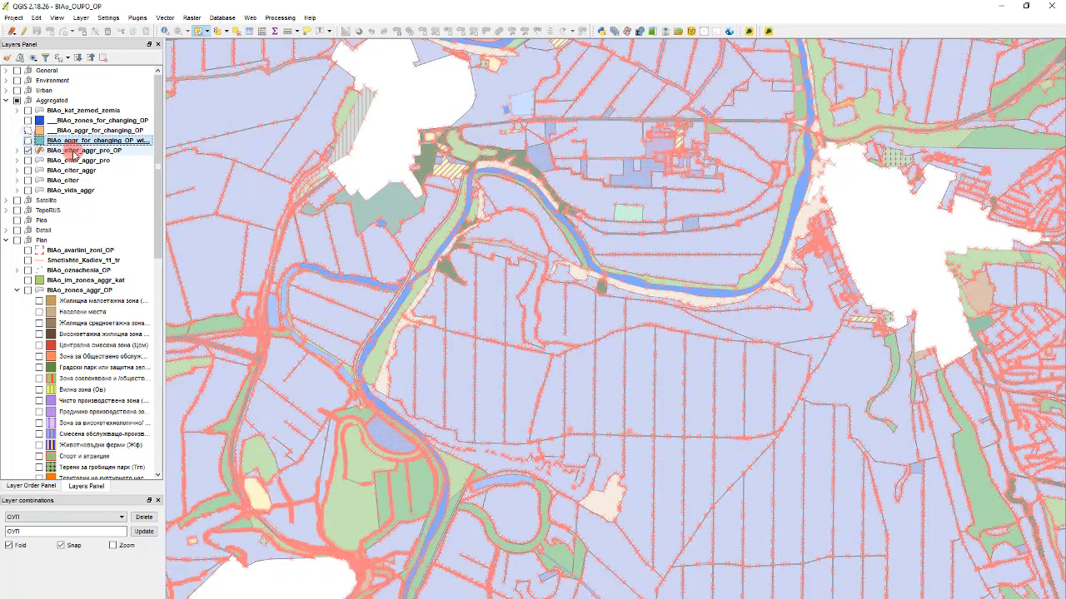
click(73, 152)
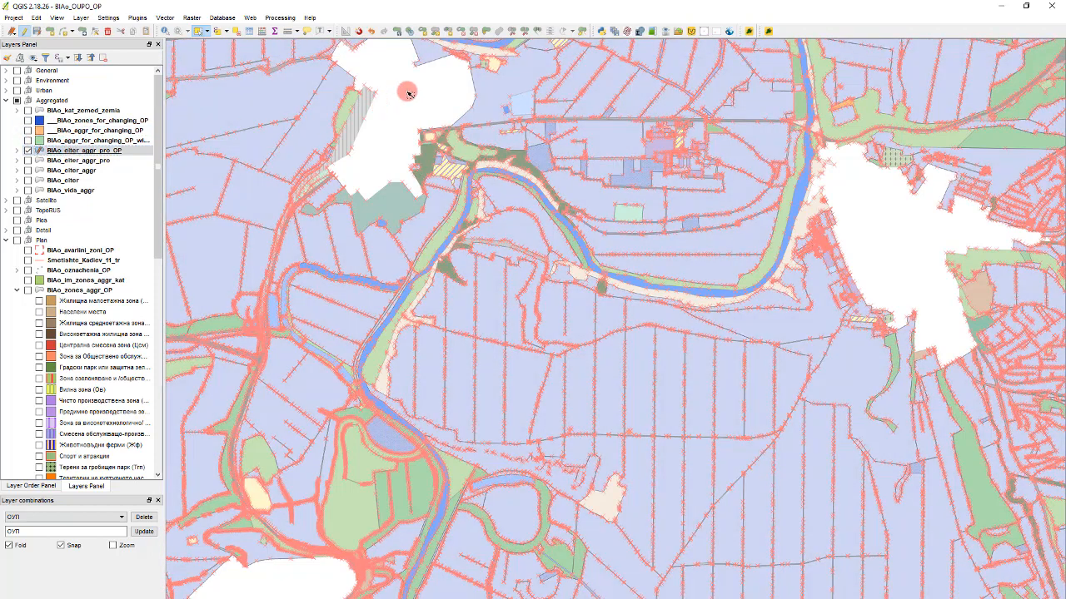
- Examine the pasted terrains and remaining gaps in BIAo_elter_aggr_pro_OP at several places, both close up and in overview
scroll(448, 151, down, 1)
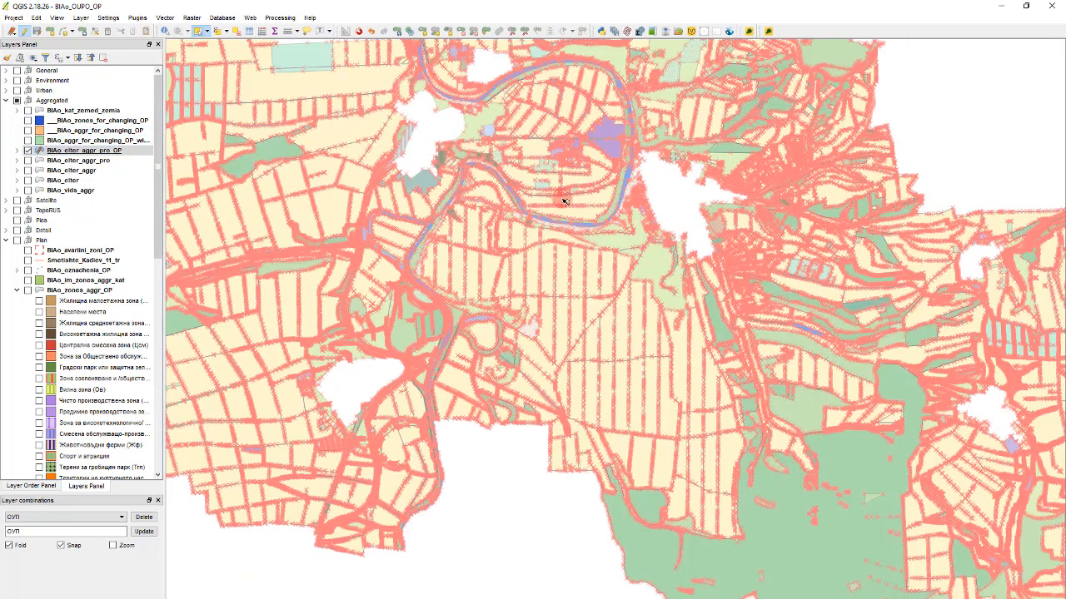
scroll(491, 188, down, 1)
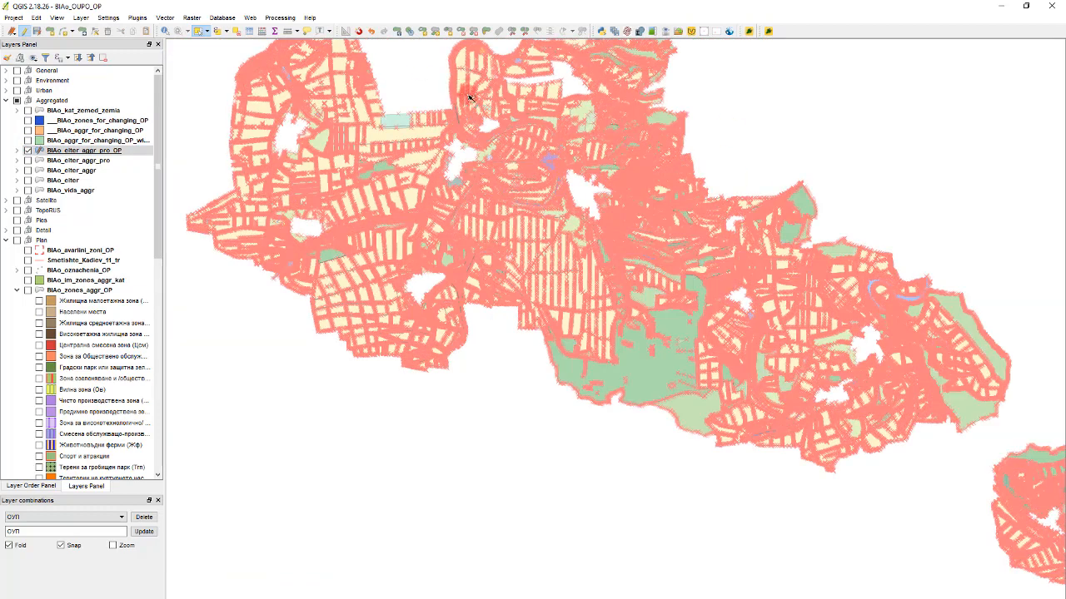
scroll(506, 214, up, 6)
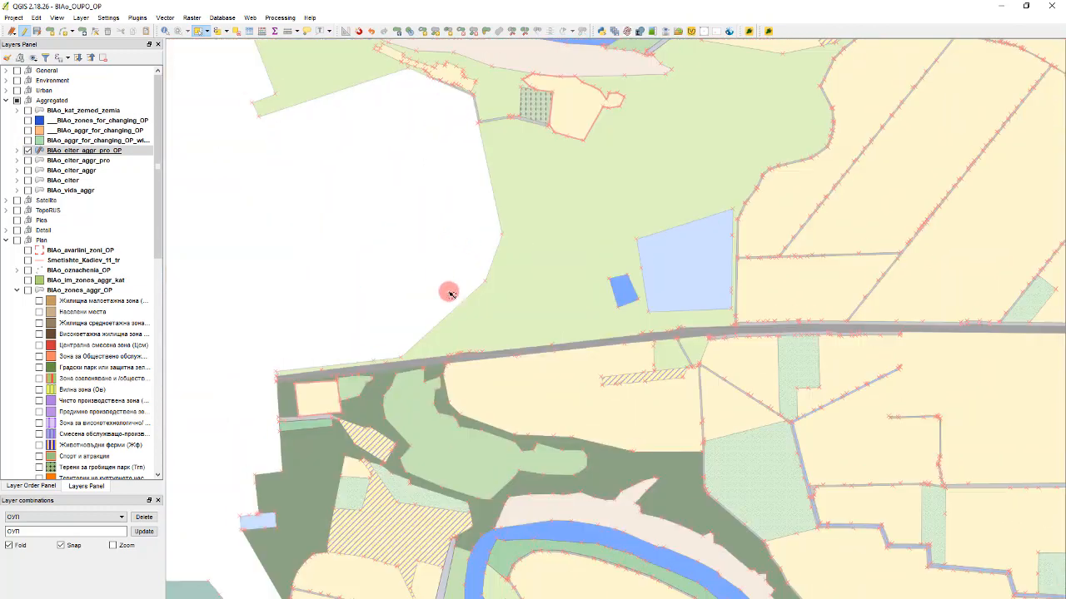
scroll(449, 293, down, 1)
scroll(511, 178, up, 2)
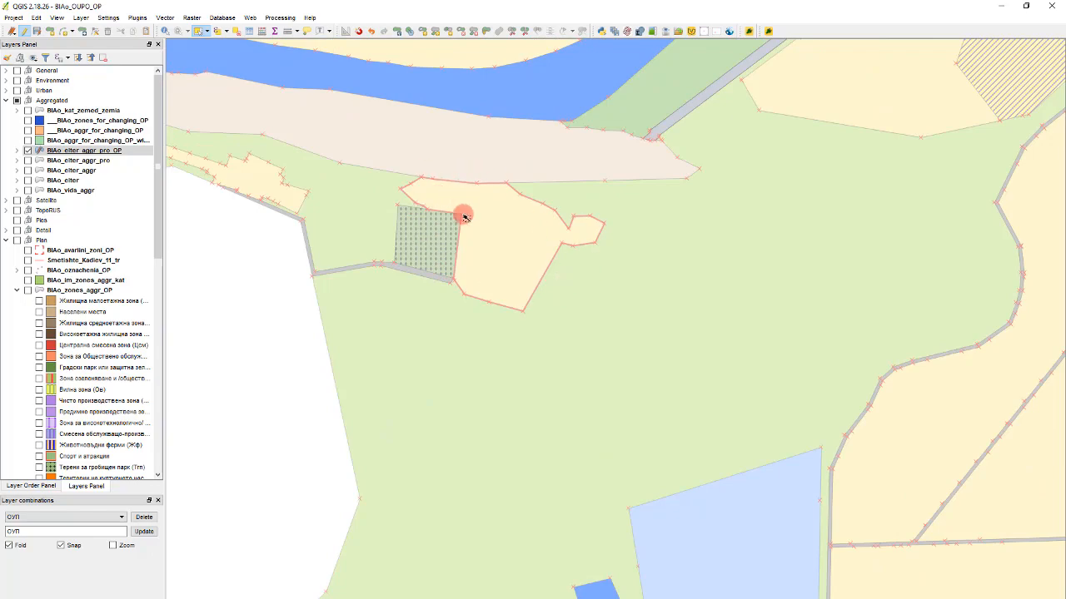
scroll(499, 224, down, 3)
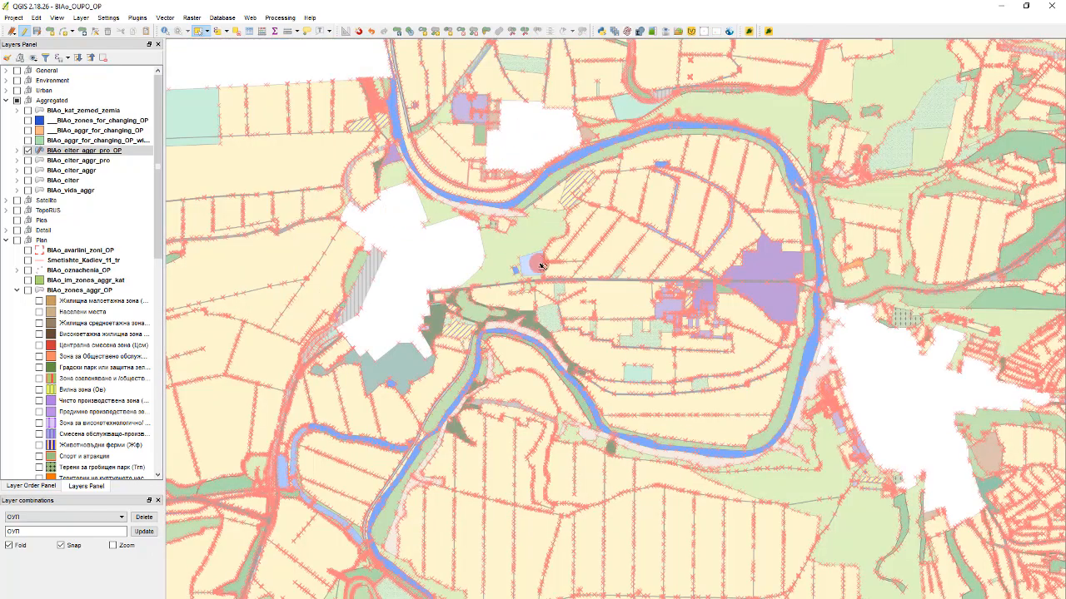
scroll(537, 250, down, 2)
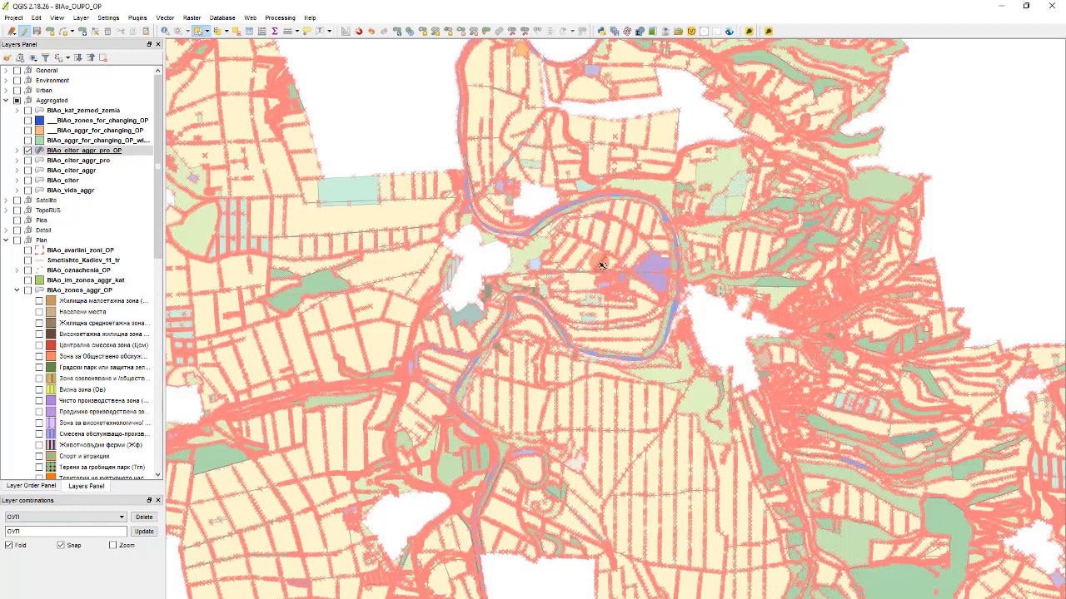
scroll(541, 204, up, 4)
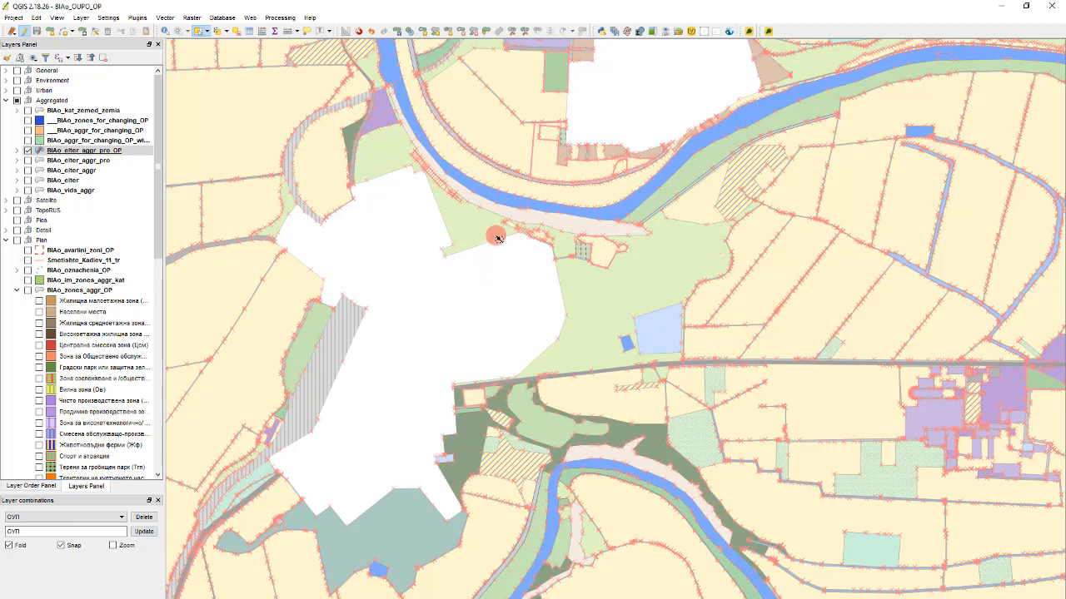
scroll(496, 239, down, 1)
scroll(496, 239, down, 1)
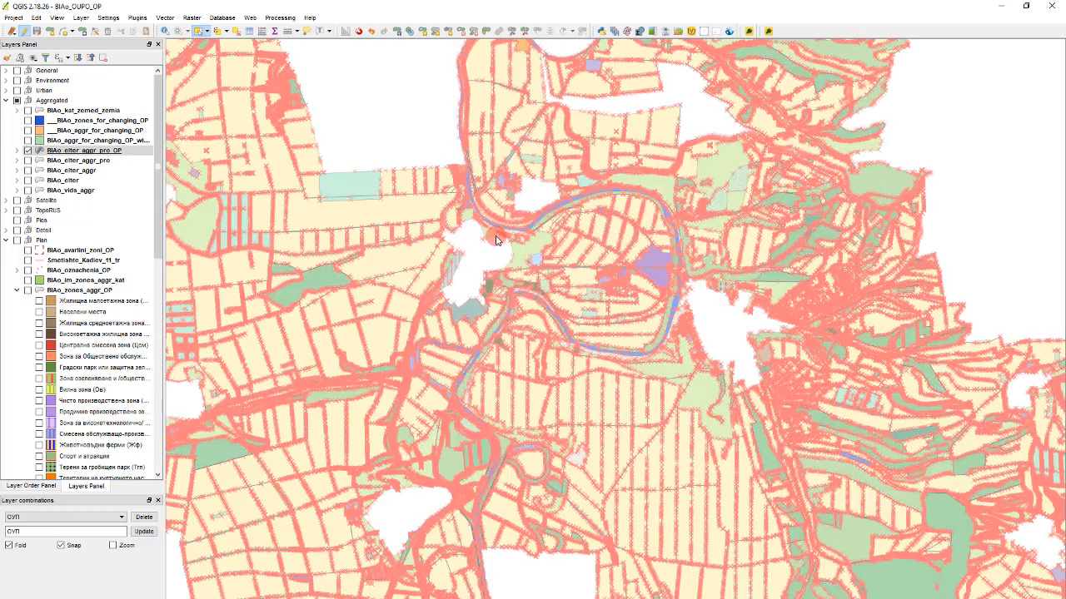